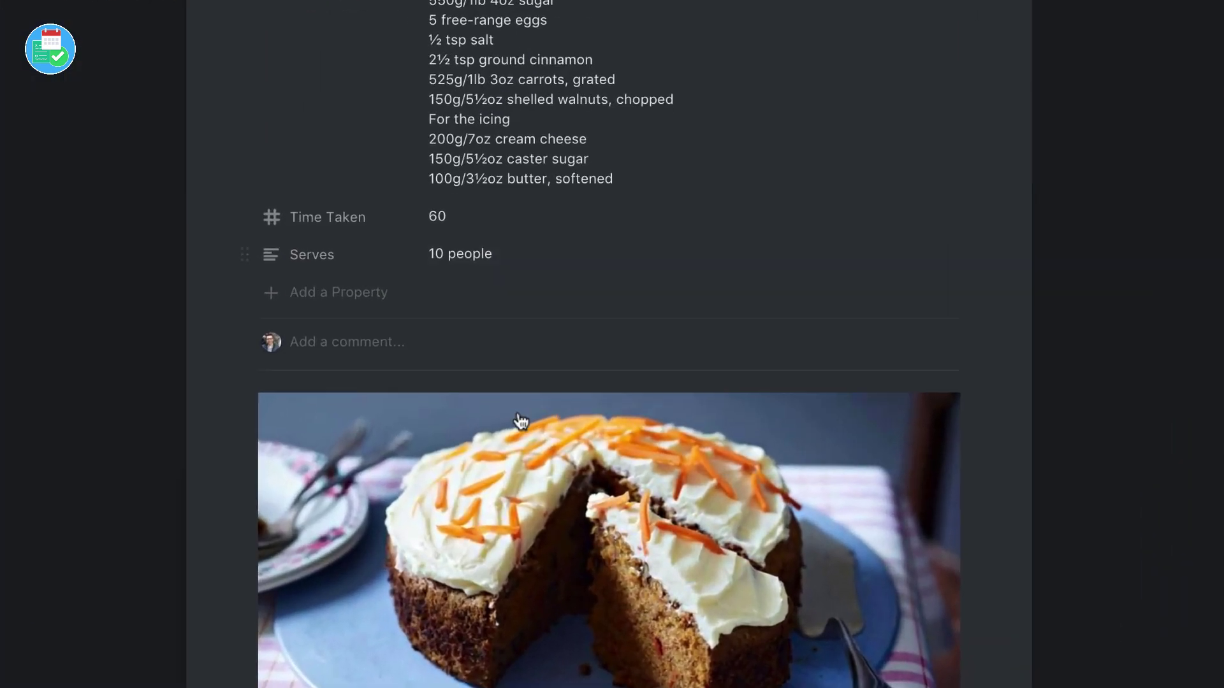
# - Scroll down through the carrot cake recipe page
pyautogui.scroll(-10, 423, 369)
pyautogui.scroll(-3, 323, 309)
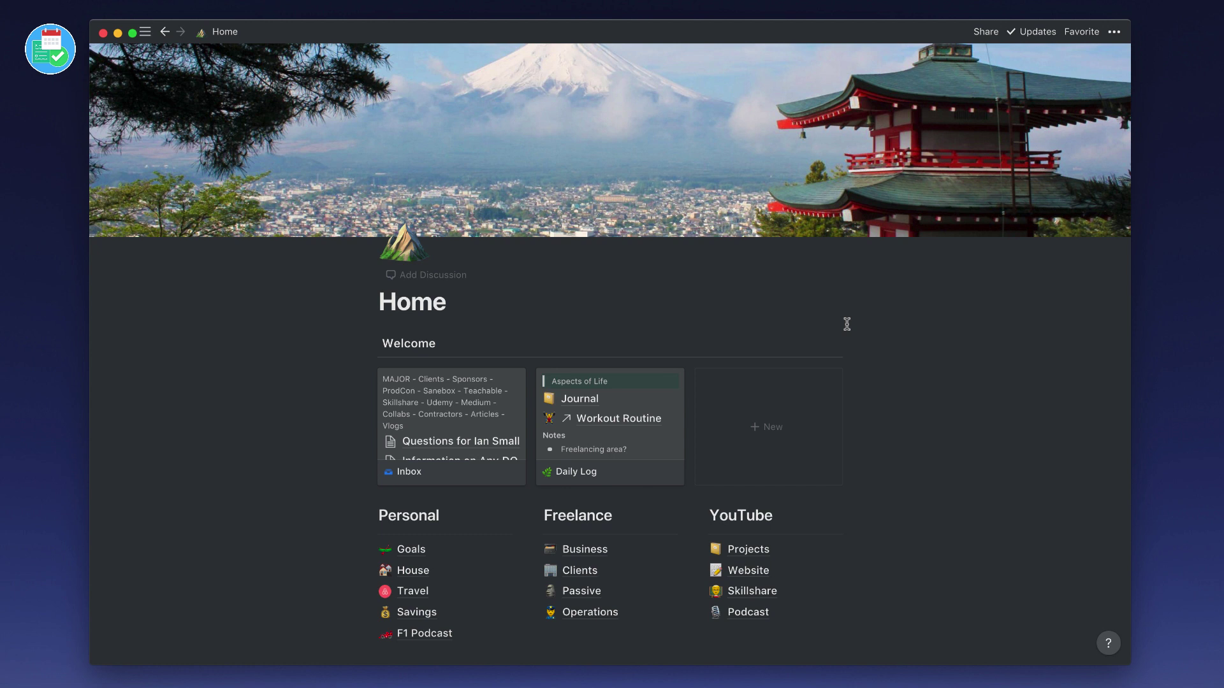
# - Scroll to the bottom of Home and start an empty block for the new Galleries sub-page
pyautogui.scroll(-2, 758, 422)
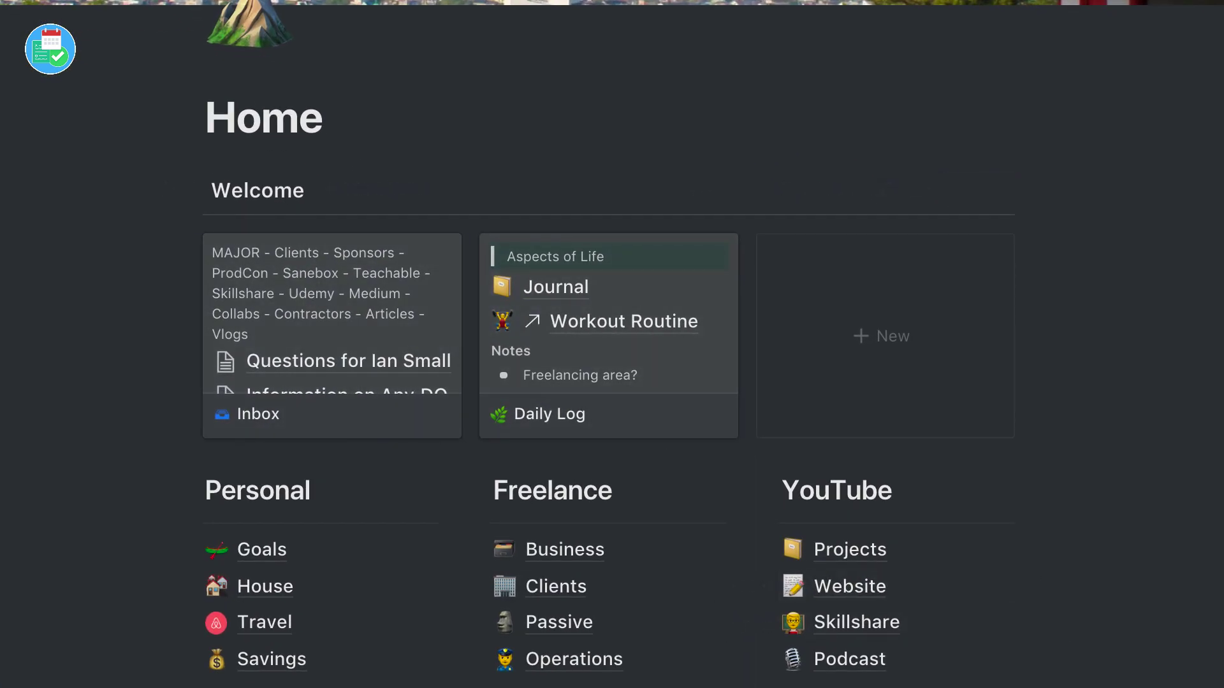
pyautogui.scroll(-3, 1066, 651)
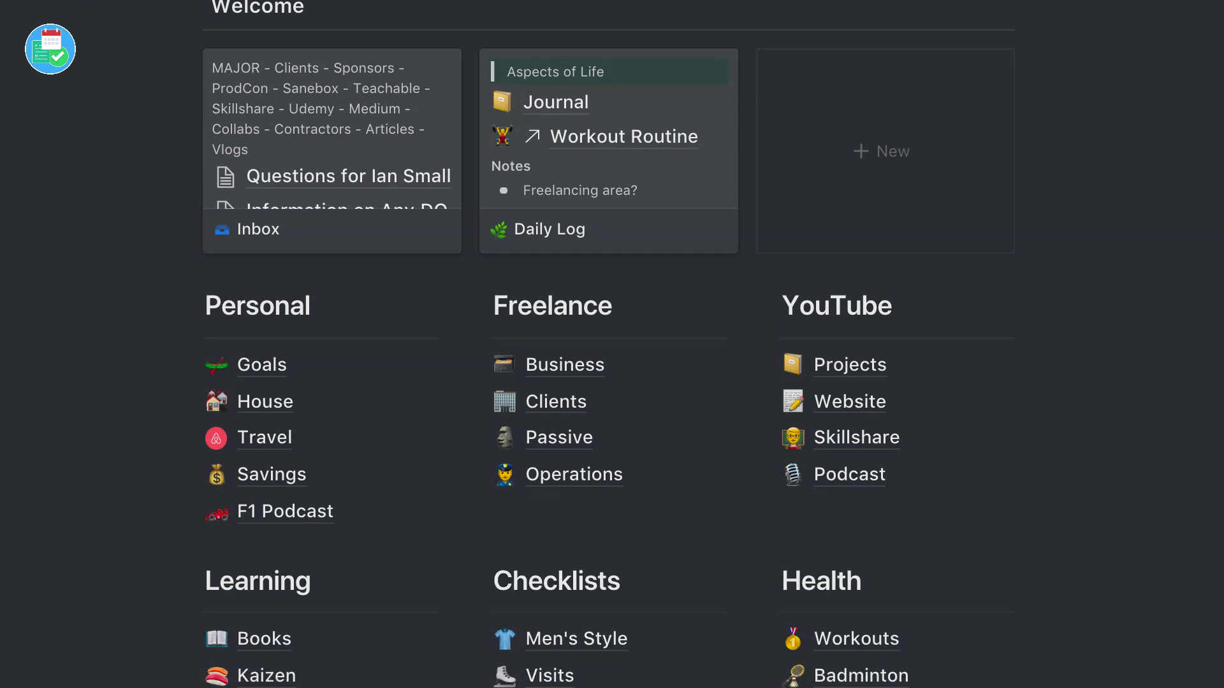
pyautogui.scroll(-3, 651, 682)
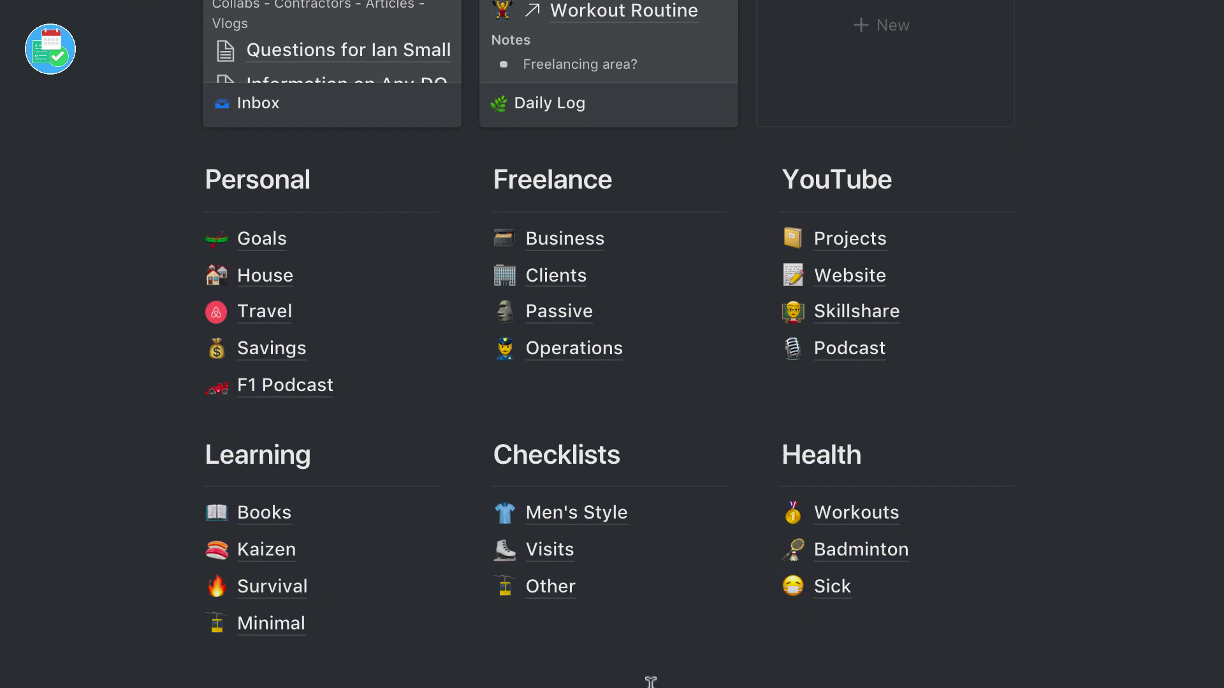
pyautogui.click(584, 626)
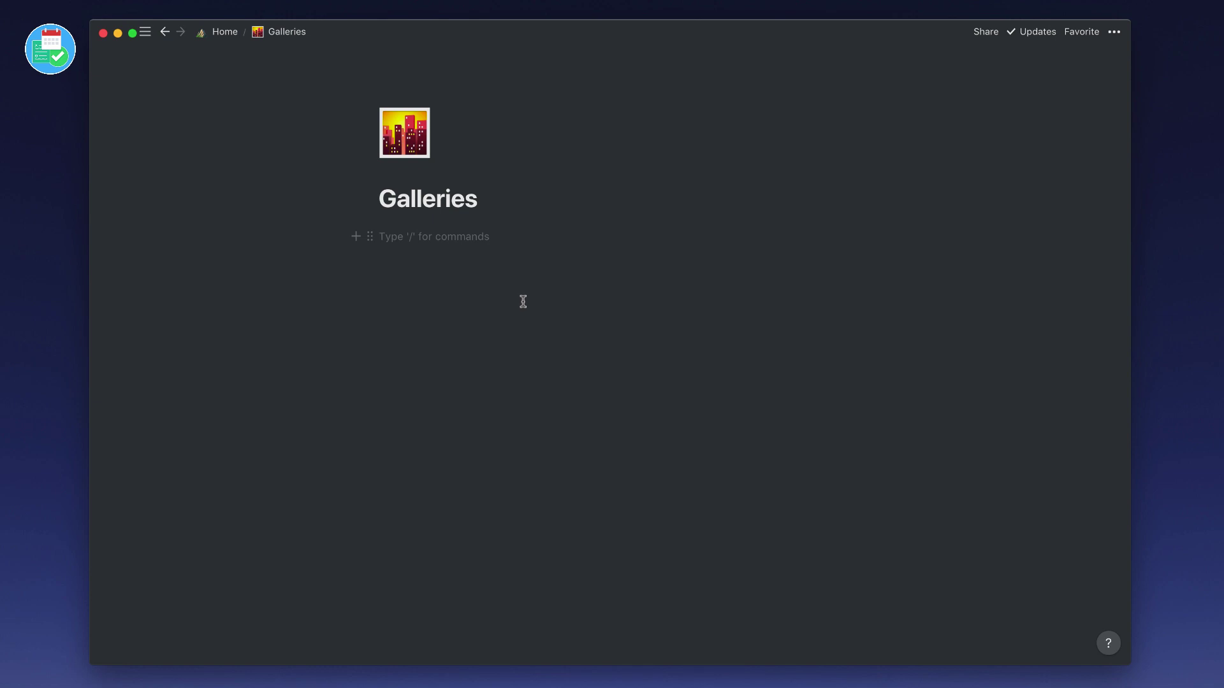
# - Insert an inline gallery with /ga and title it Recipes
pyautogui.write('/ga')
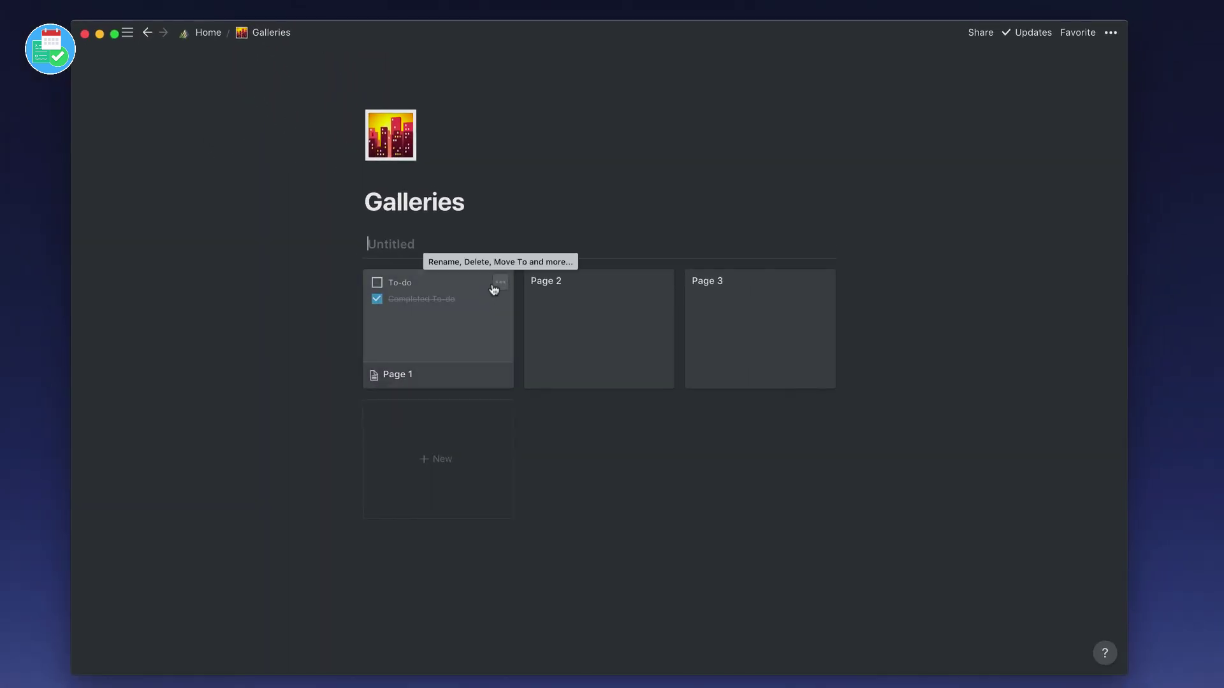
pyautogui.moveTo(453, 243)
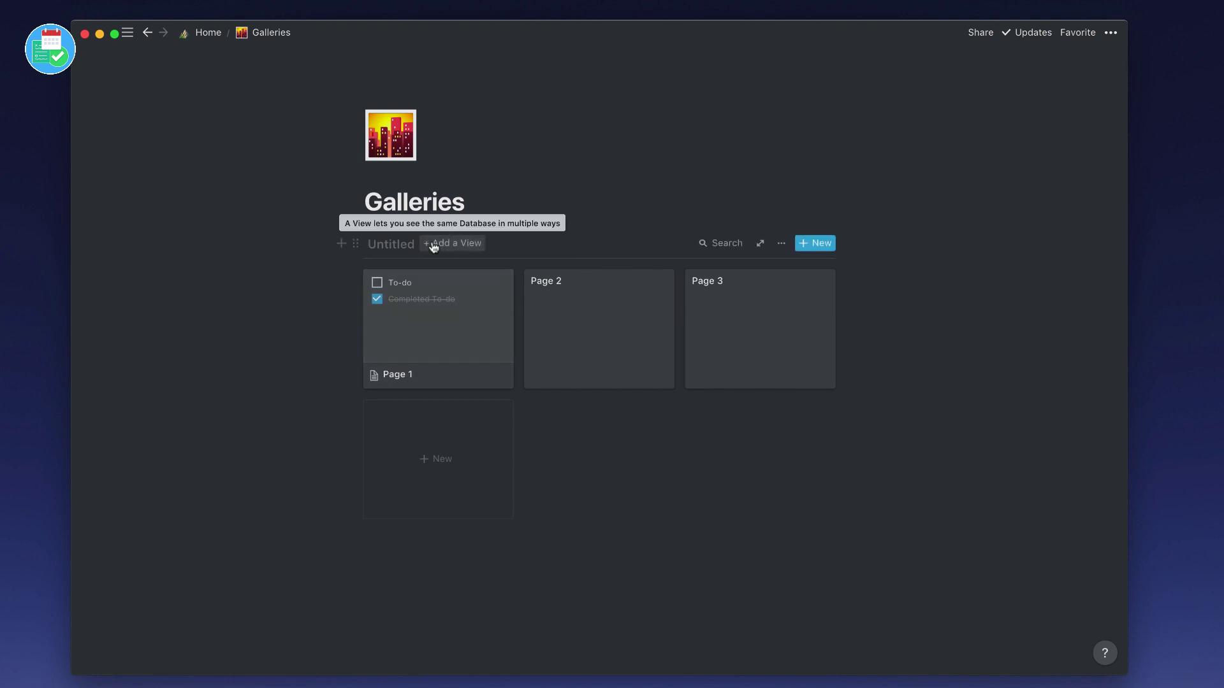
pyautogui.click(390, 244)
pyautogui.write('Recipe')
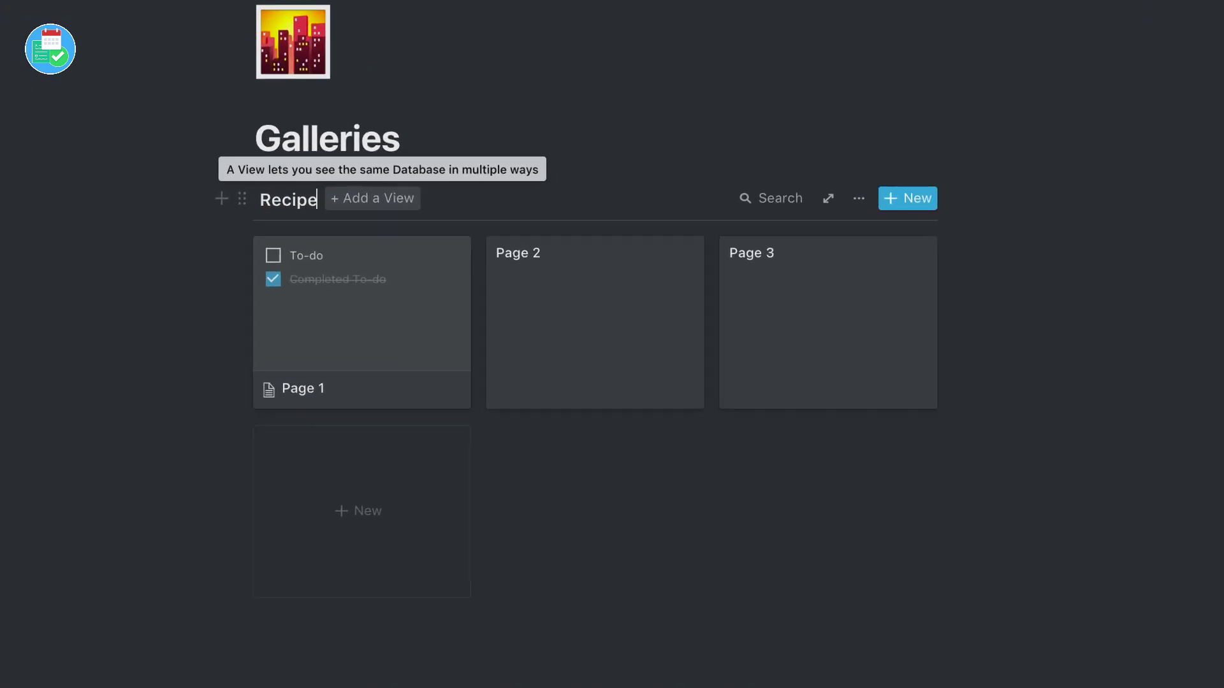
pyautogui.write('s')
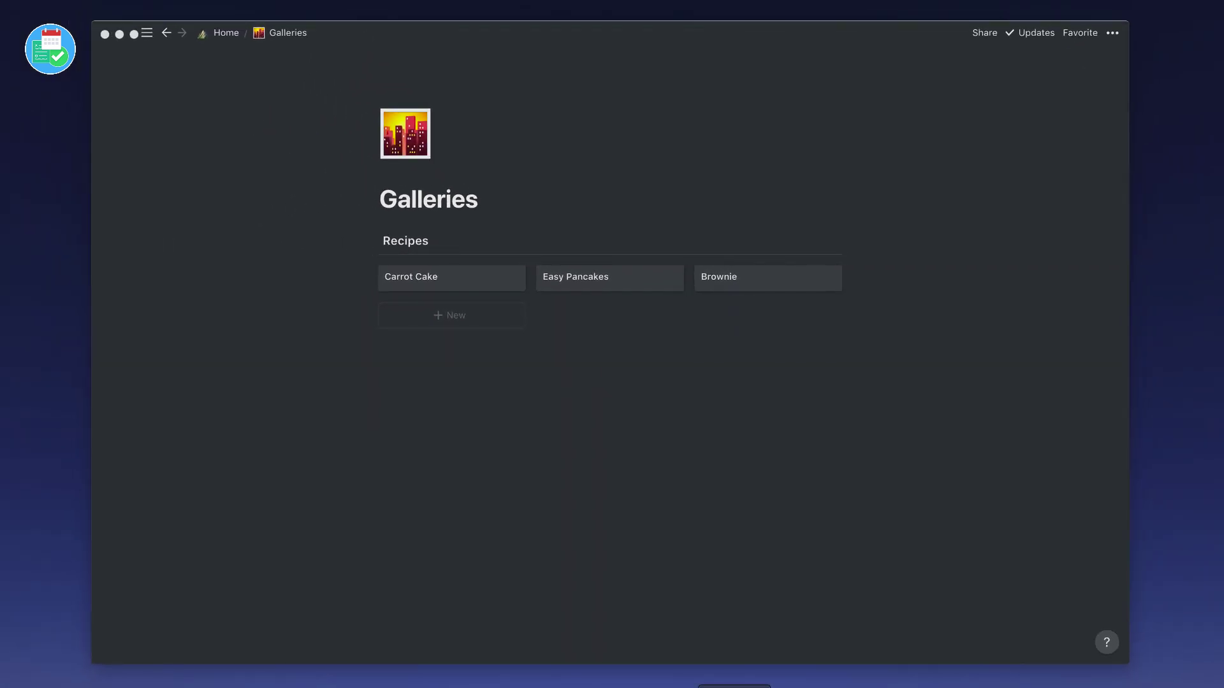
# - Drag the carrot cake photo from Downloads into the Recipes gallery
pyautogui.click(733, 686)
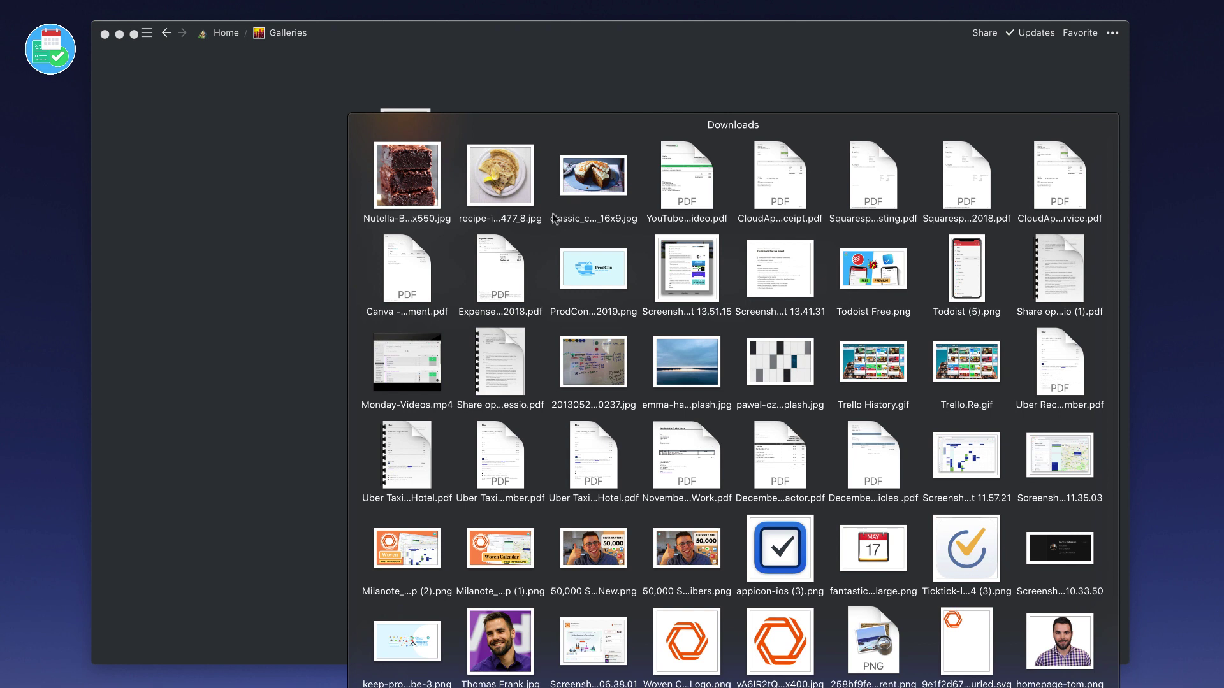
pyautogui.moveTo(592, 177); pyautogui.dragTo(433, 276)
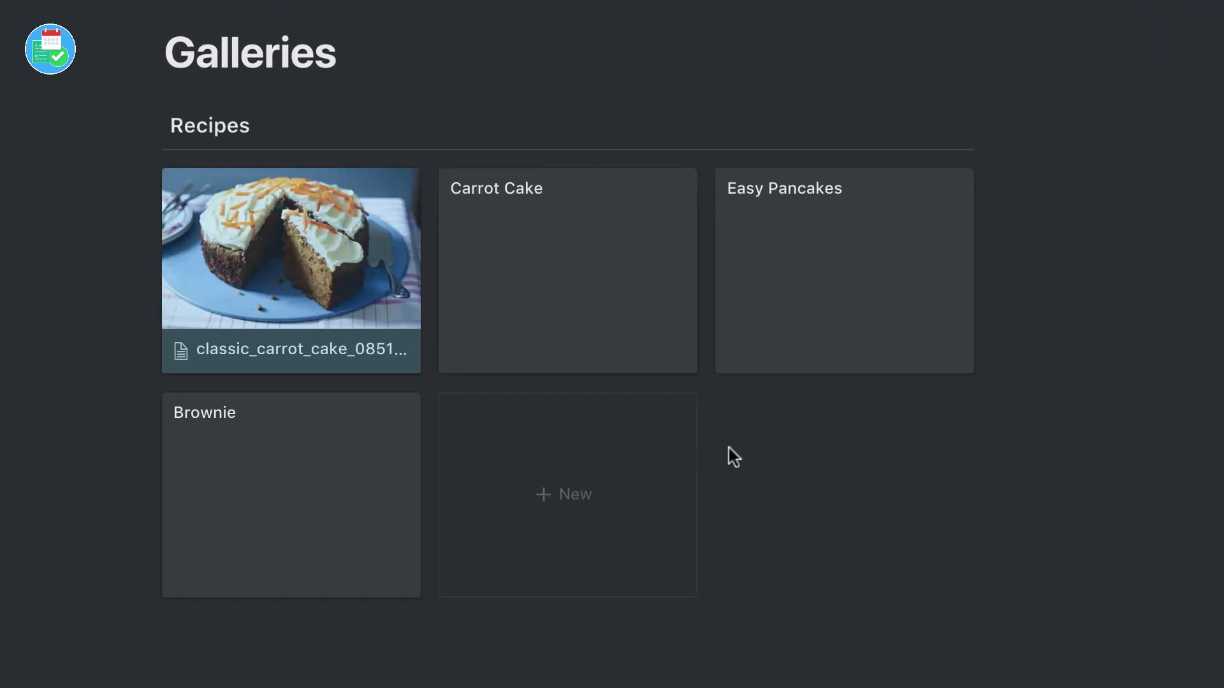
pyautogui.click(790, 463)
pyautogui.click(663, 670)
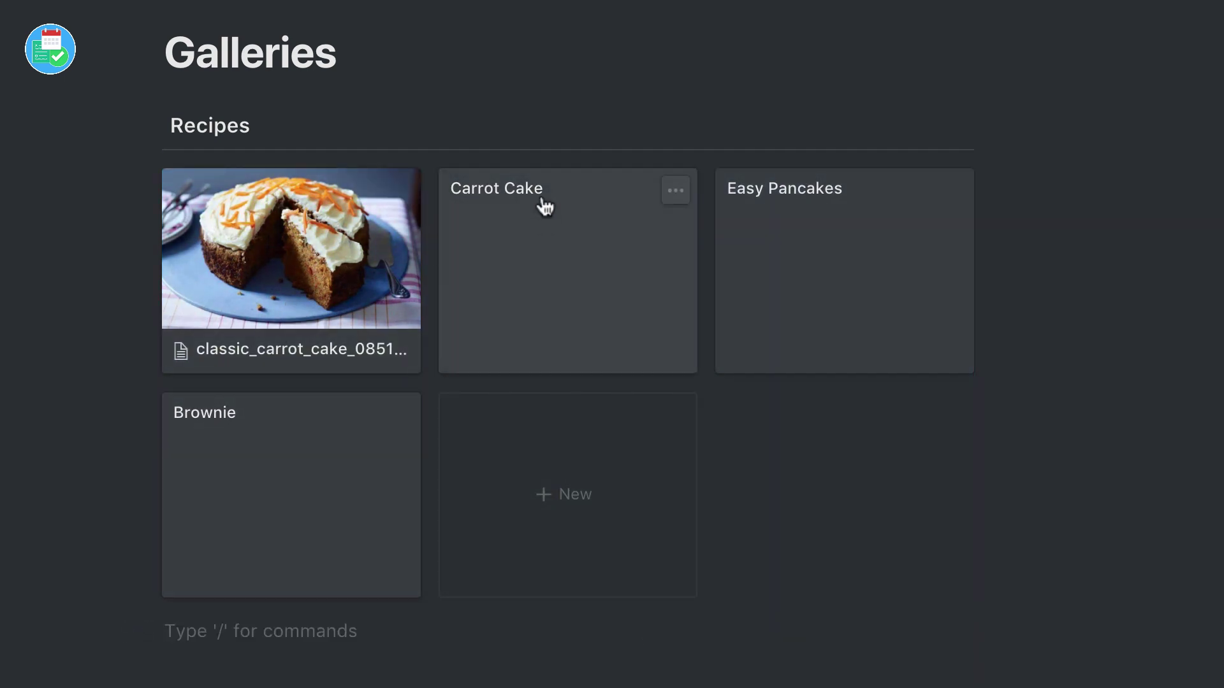
# - Delete the old Carrot Cake card and rename the photo card 'Carrot Cake'
pyautogui.click(677, 191)
pyautogui.click(768, 271)
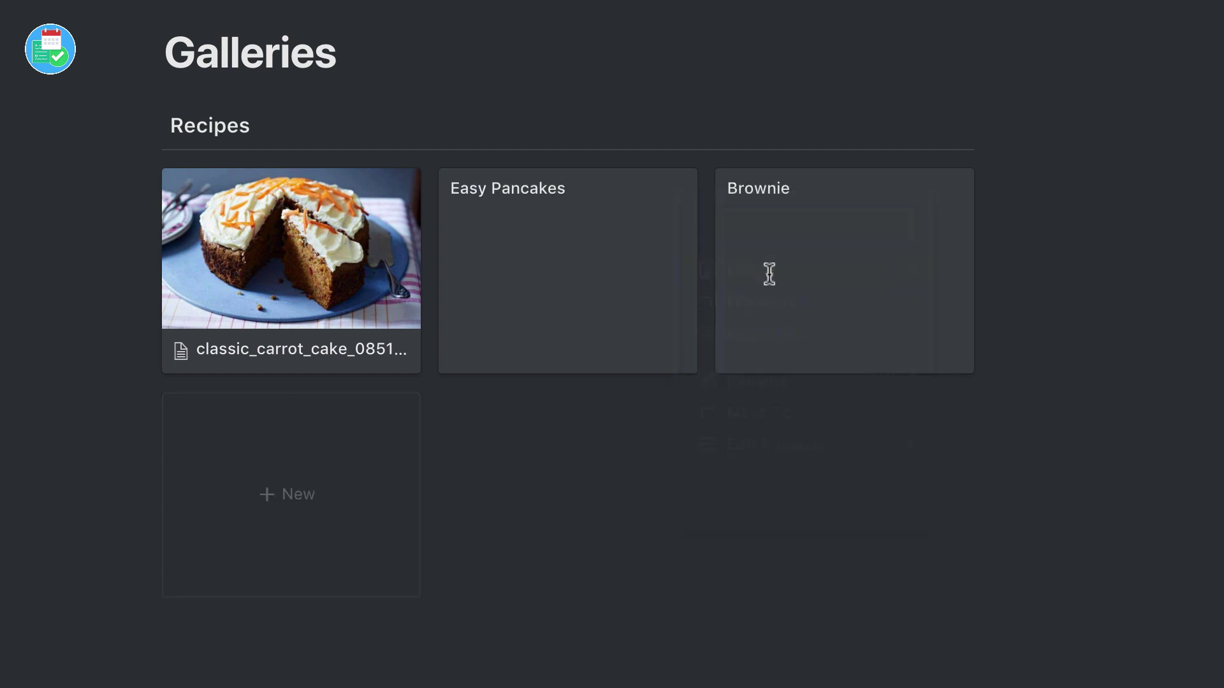
pyautogui.click(319, 309)
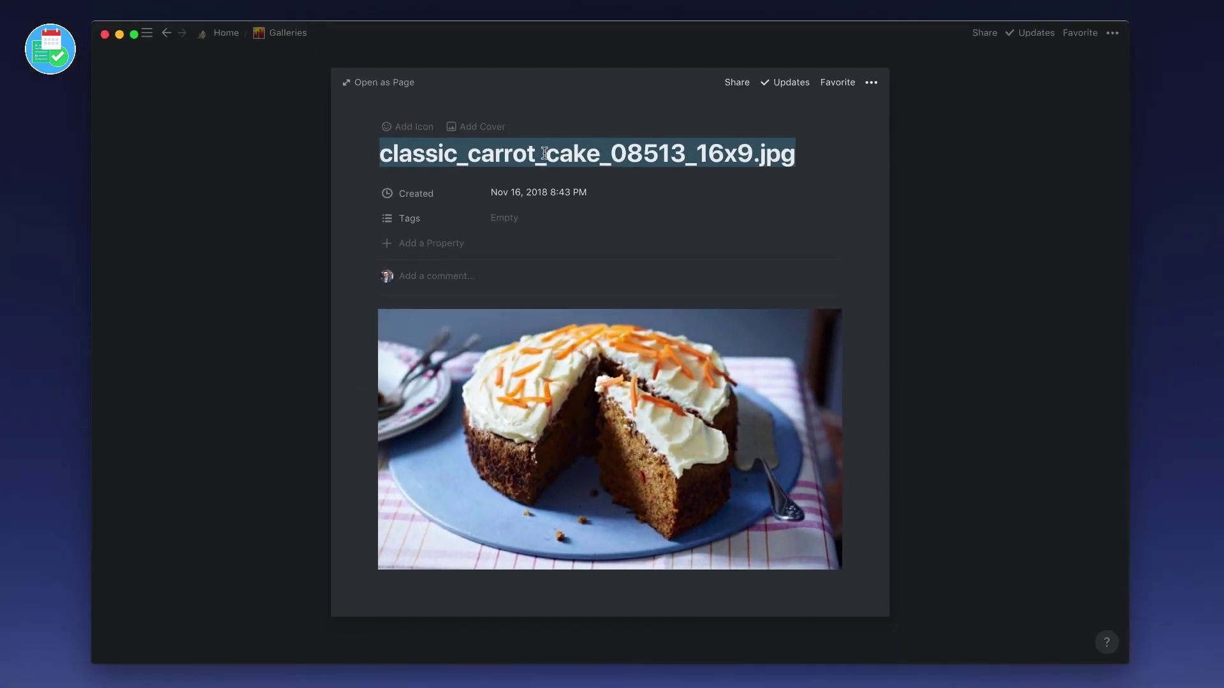
pyautogui.write('Carrot Cake')
pyautogui.moveTo(534, 403)
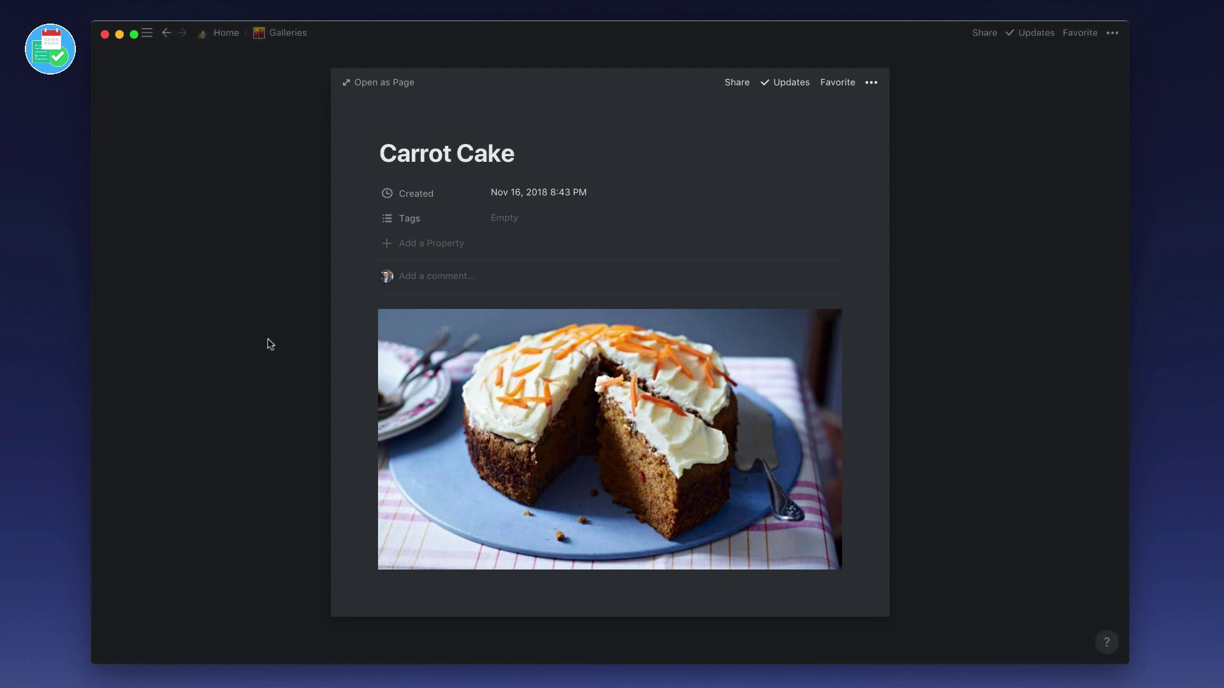
pyautogui.click(270, 344)
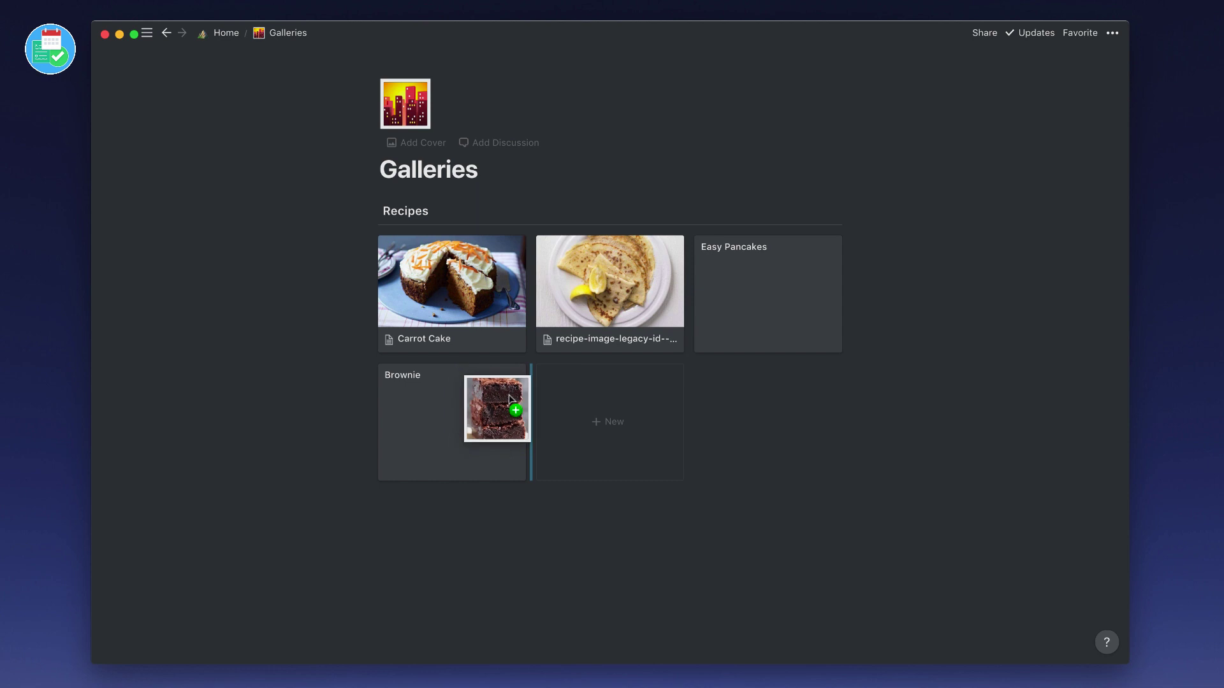
# - Place the brownie photo inside the Brownie page
pyautogui.moveTo(448, 415); pyautogui.dragTo(509, 395)
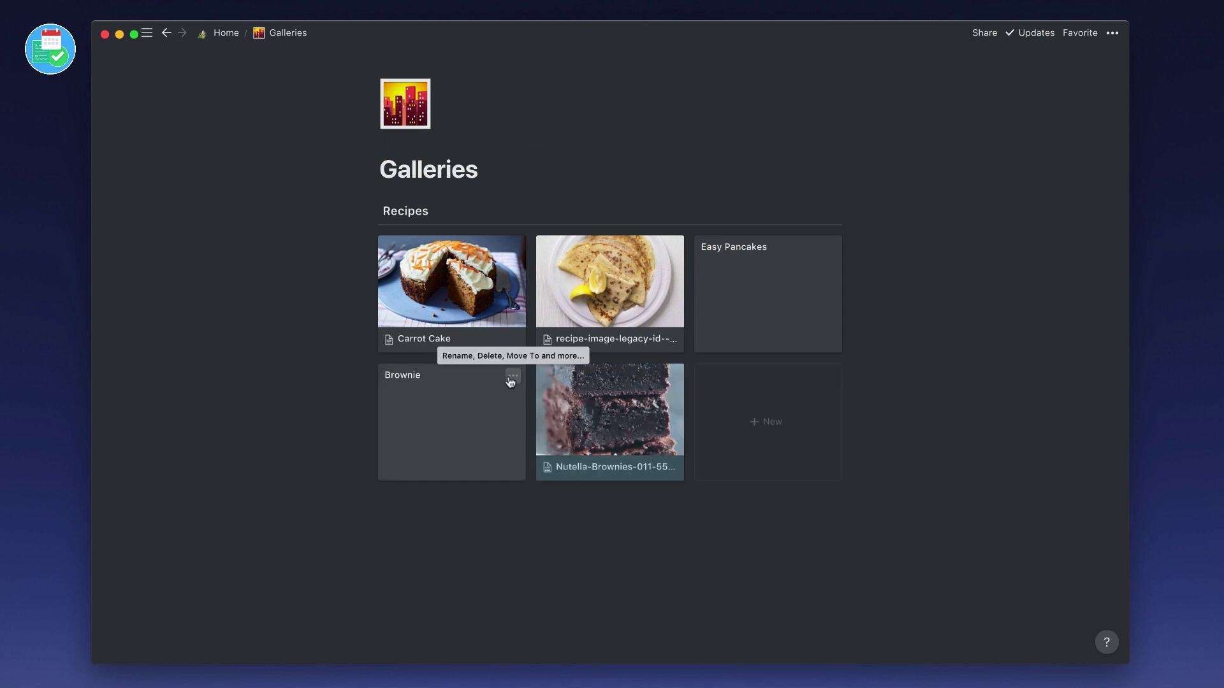
pyautogui.click(484, 388)
pyautogui.click(733, 686)
pyautogui.moveTo(407, 176); pyautogui.dragTo(548, 377)
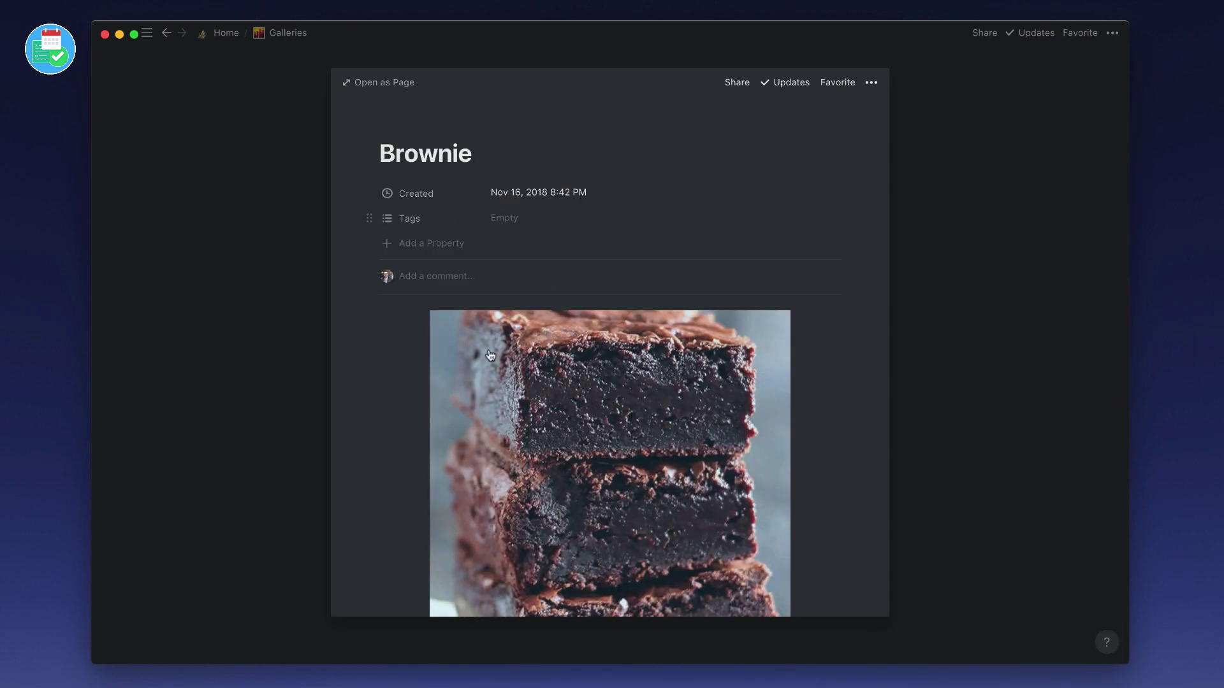
pyautogui.click(270, 355)
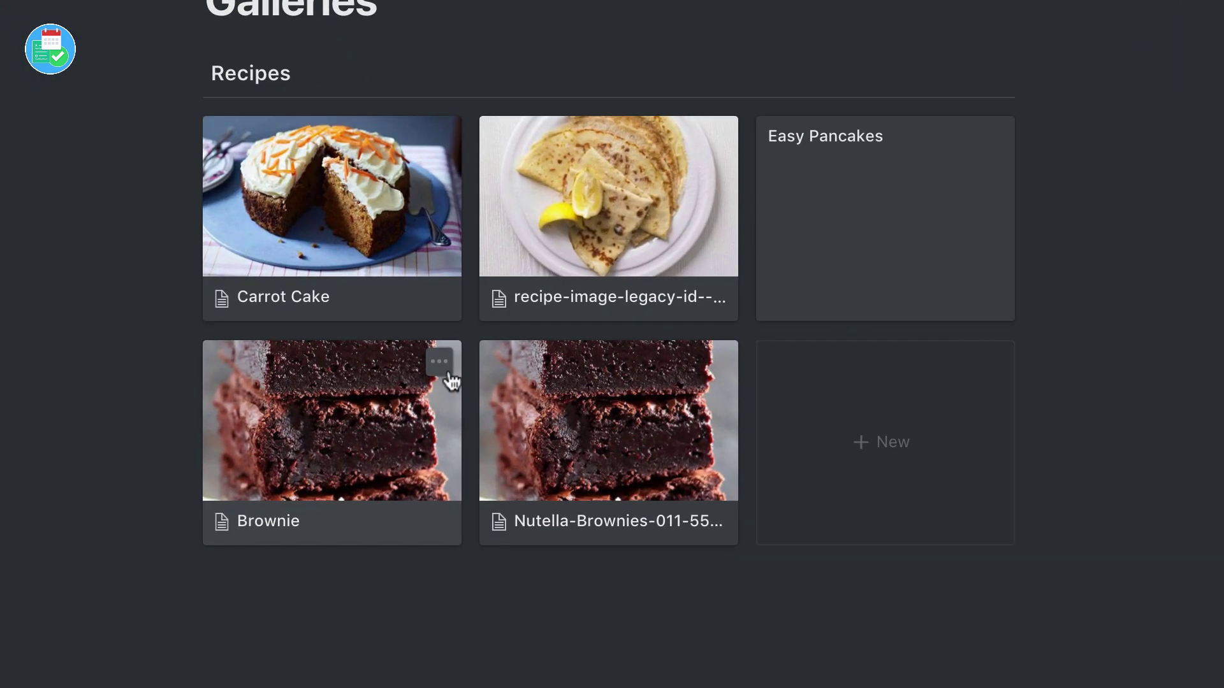
# - Delete the leftover Nutella-Brownies and pancake image cards from the gallery
pyautogui.click(718, 361)
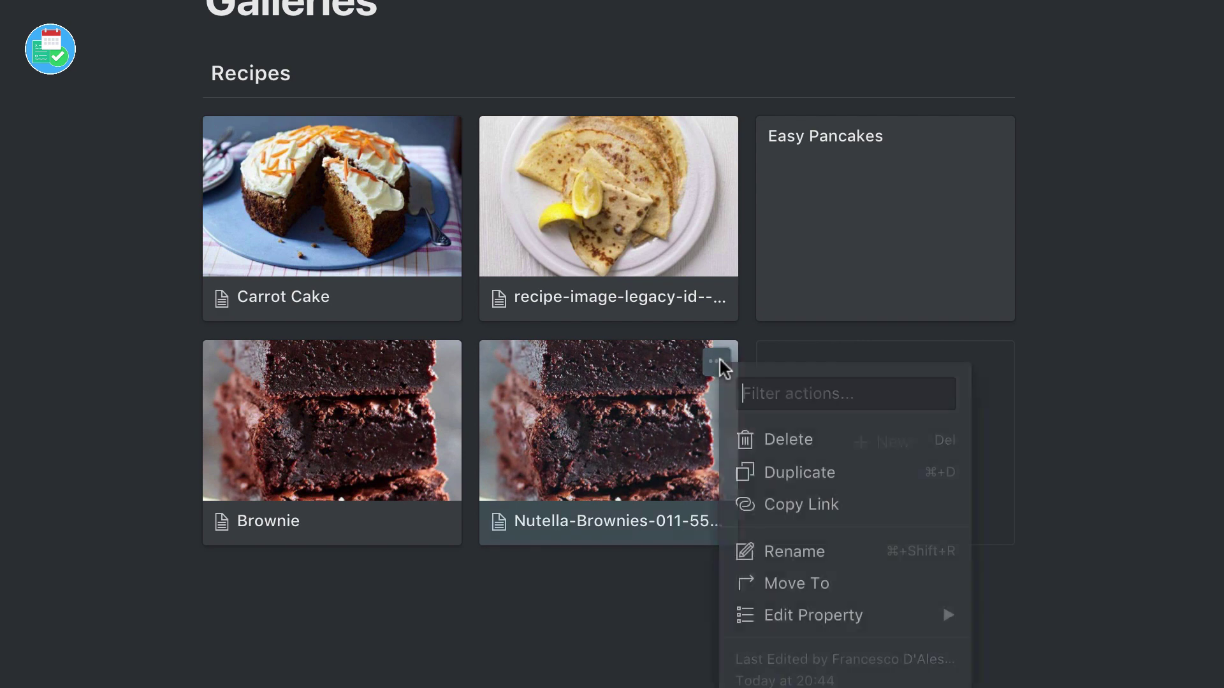
pyautogui.click(804, 444)
pyautogui.click(689, 194)
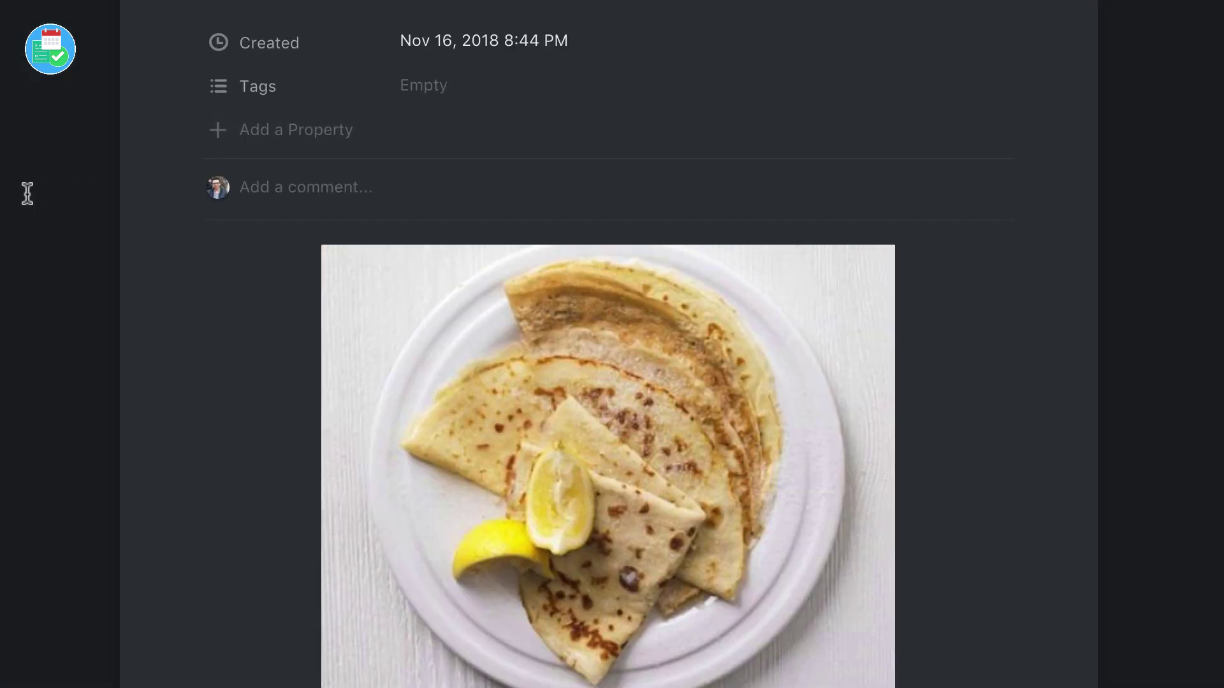
pyautogui.click(25, 191)
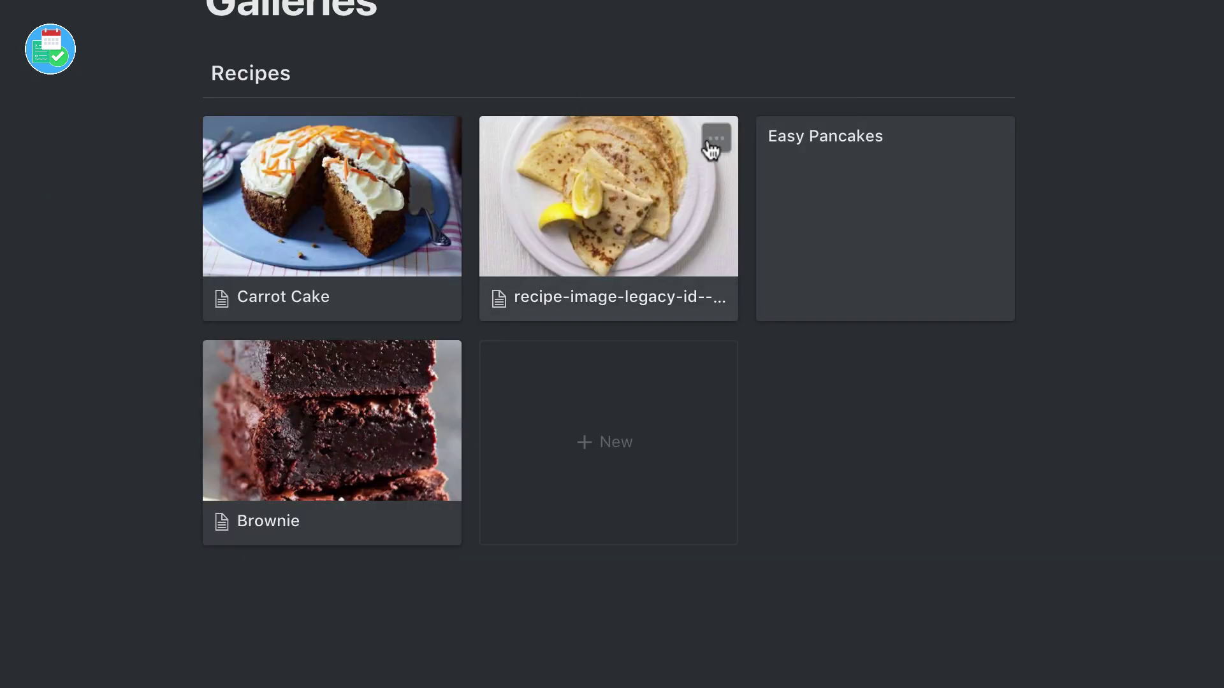
pyautogui.click(716, 137)
pyautogui.click(775, 216)
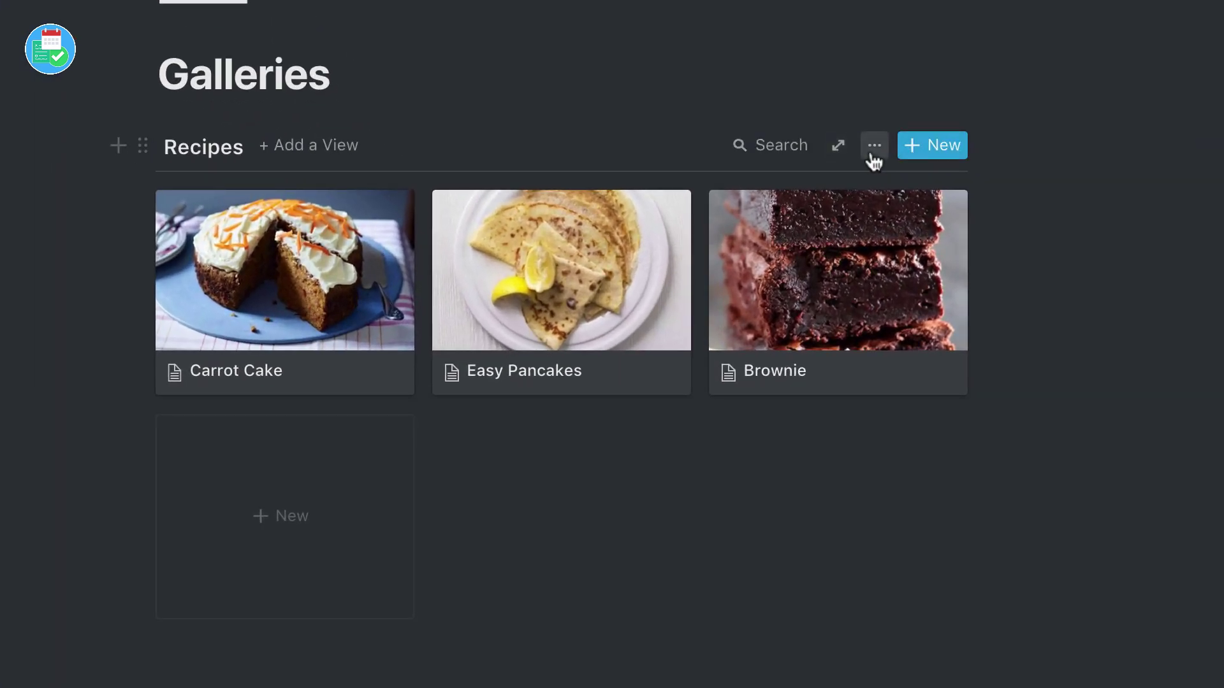
# - Set the Recipes gallery's card preview to Page Content so cards show photos
pyautogui.click(873, 146)
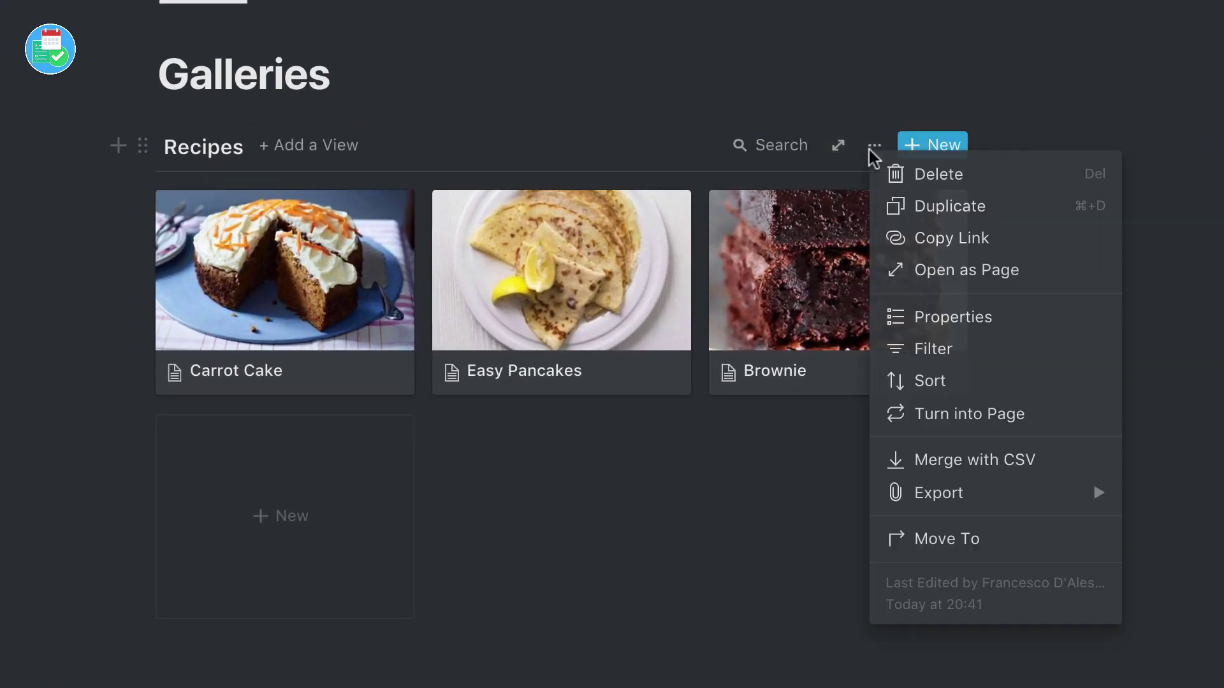
pyautogui.click(987, 316)
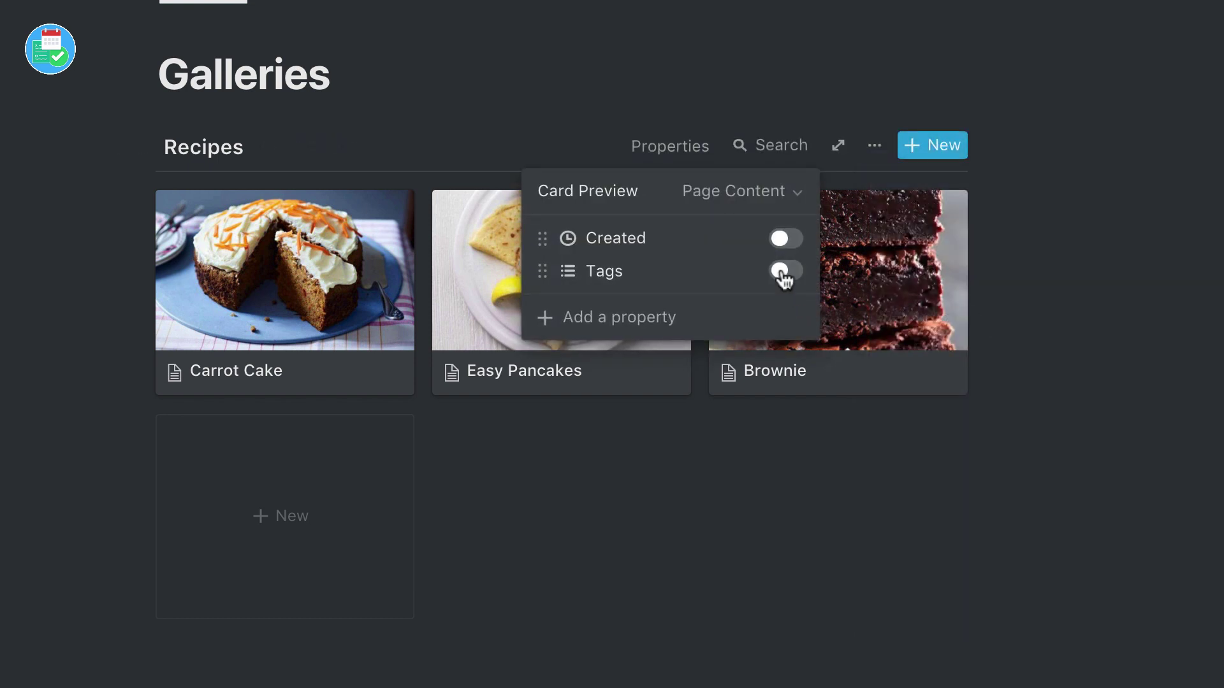
pyautogui.click(762, 196)
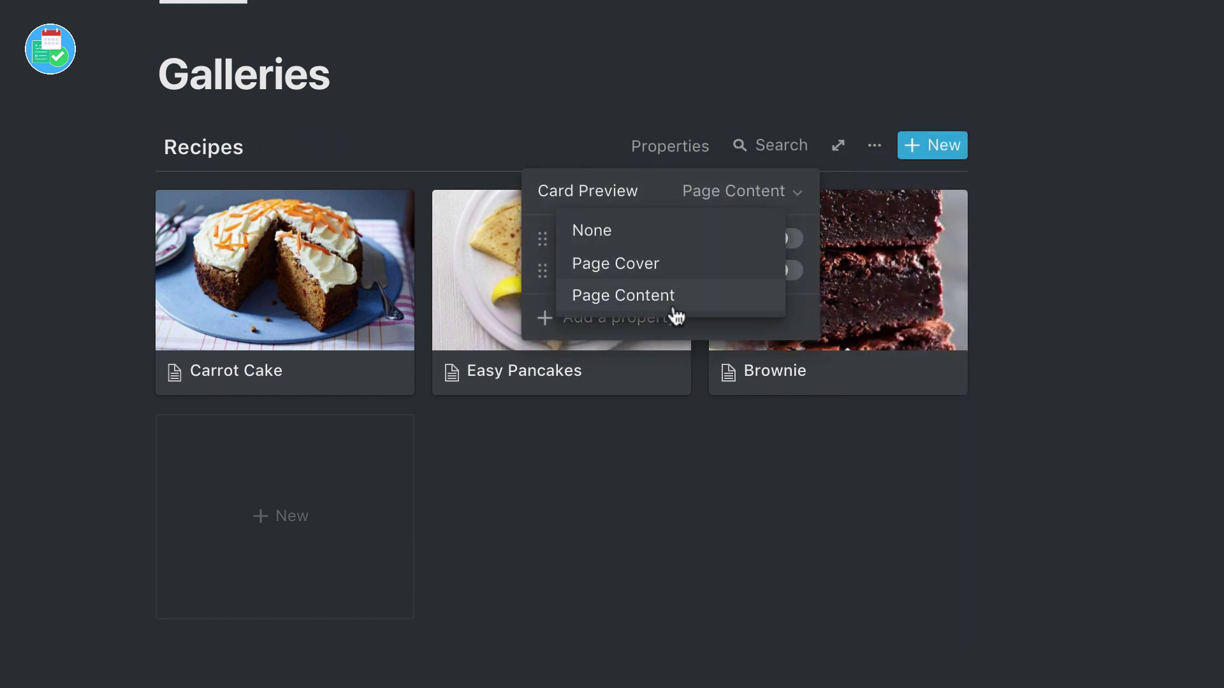
pyautogui.click(664, 232)
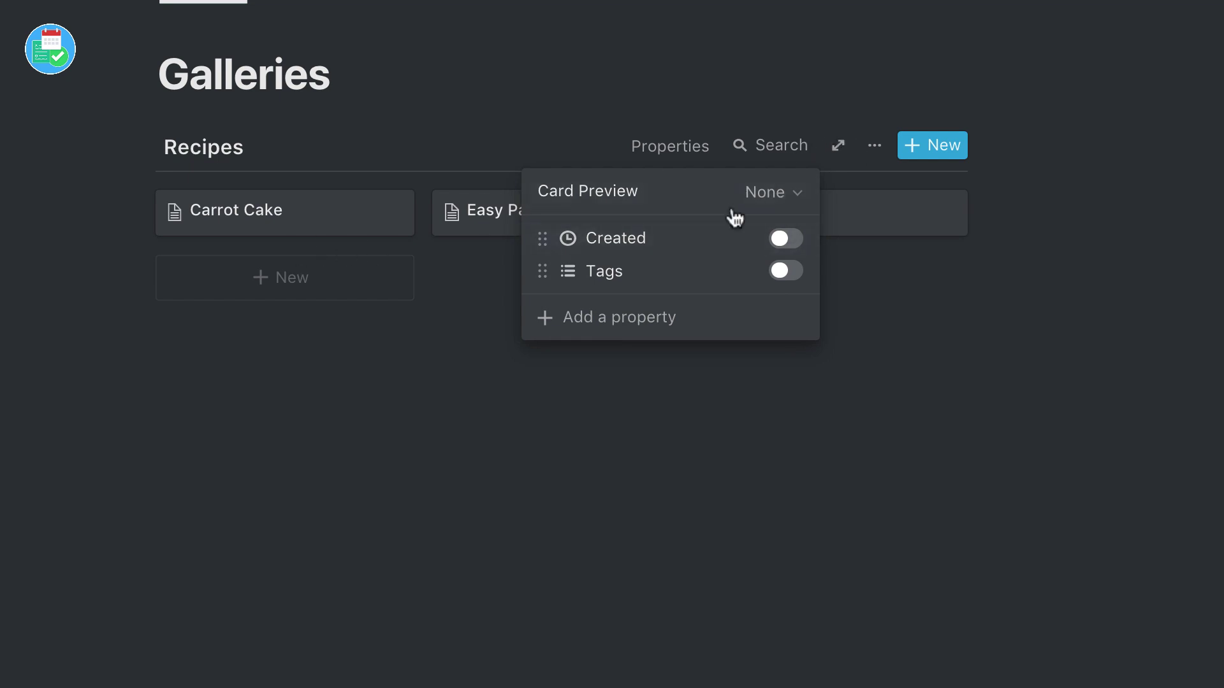
pyautogui.click(768, 194)
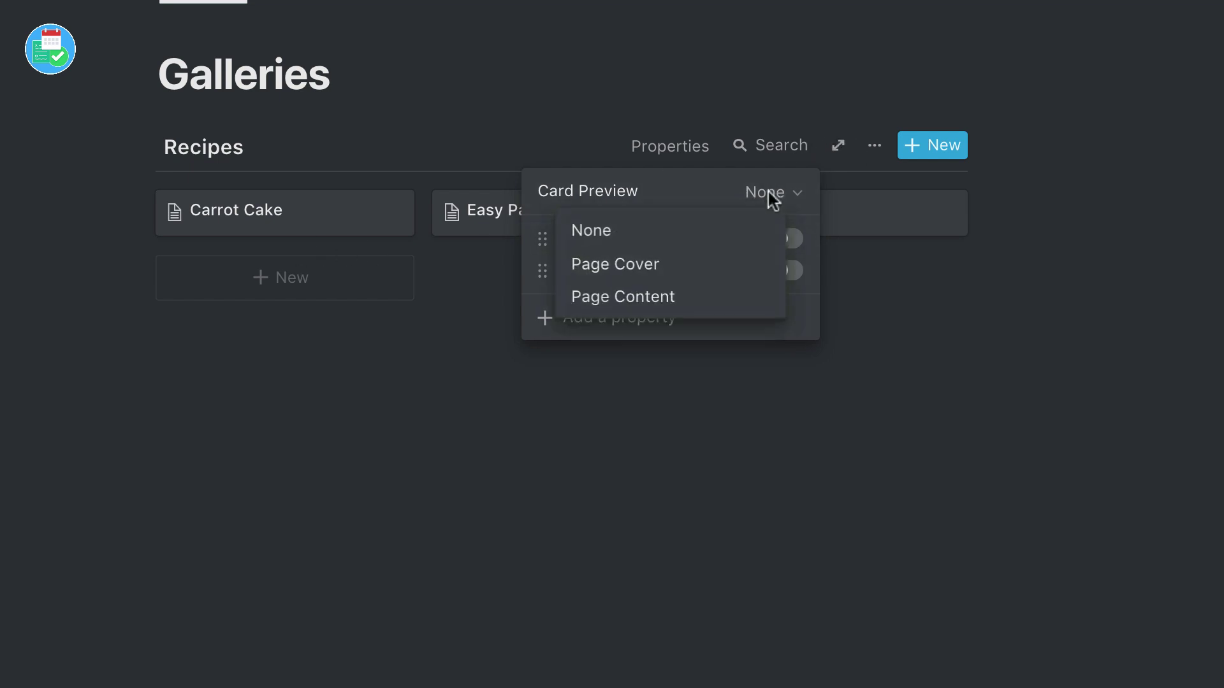
pyautogui.click(720, 299)
pyautogui.click(679, 579)
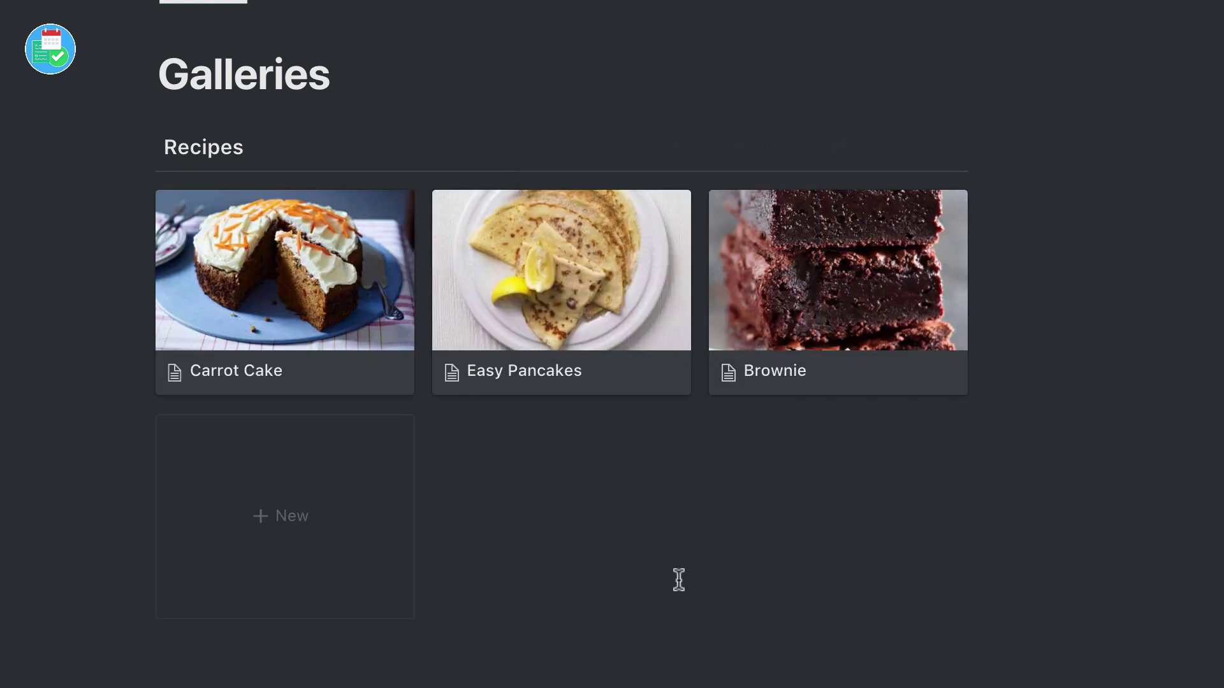
pyautogui.click(330, 293)
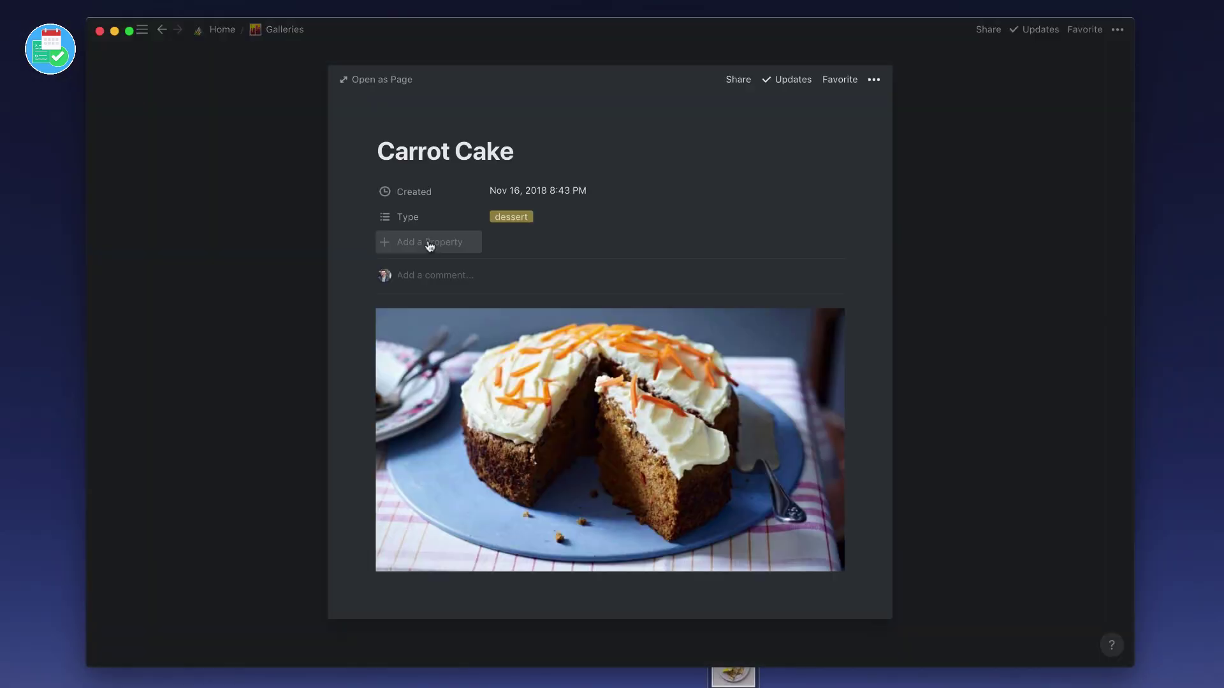
# - Add Ingredients and Time Taken properties to Carrot Cake and delete the unused extra property
pyautogui.click(429, 242)
pyautogui.write('Ingredients')
pyautogui.press('Return')
pyautogui.click(429, 267)
pyautogui.write('Time Taken')
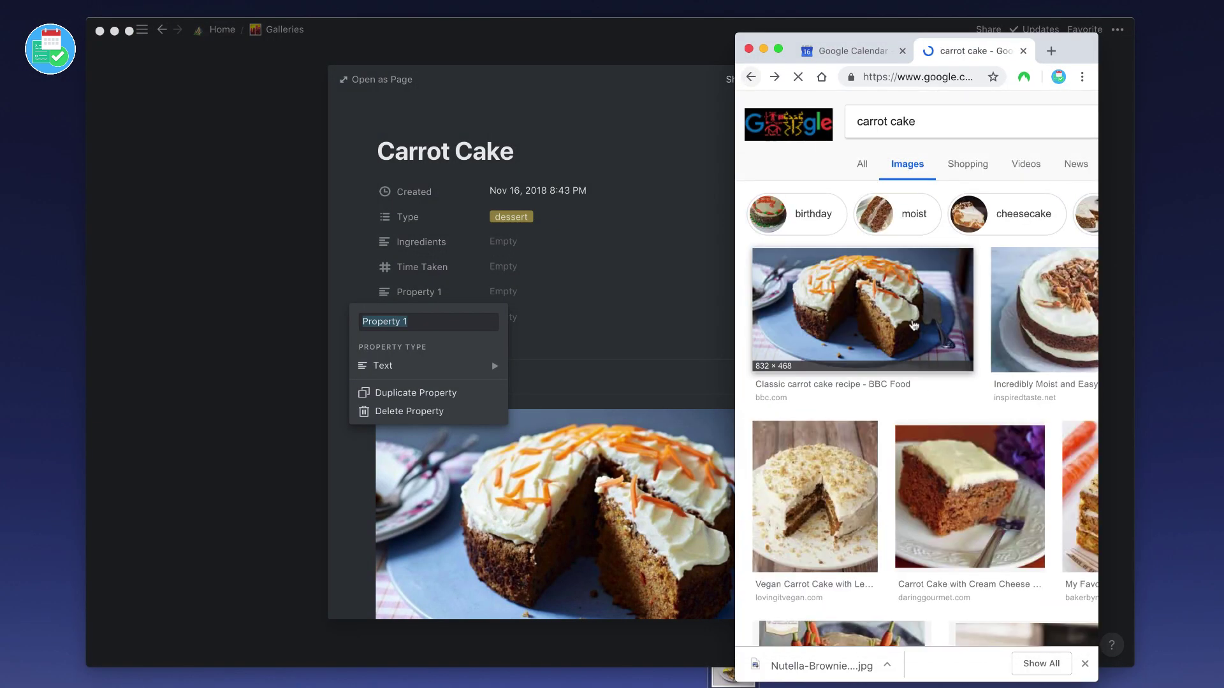
pyautogui.click(907, 344)
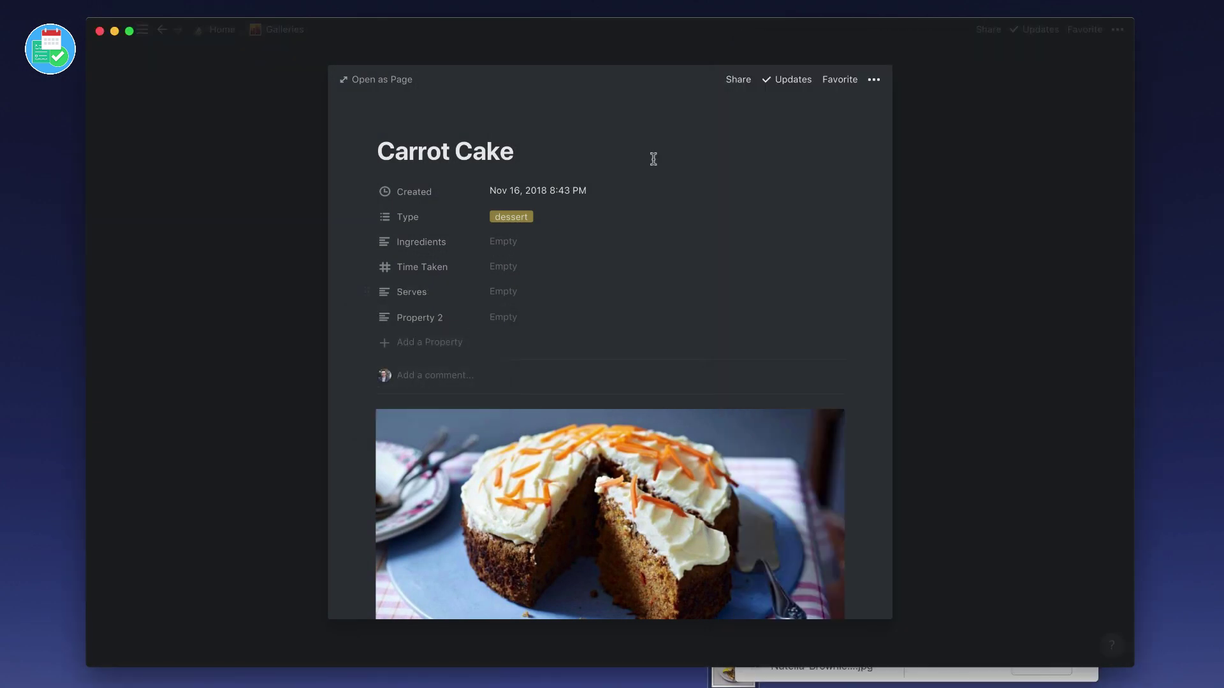
pyautogui.click(419, 318)
pyautogui.click(408, 435)
# - Copy the ingredient list from the BBC carrot cake page into Ingredients
pyautogui.click(974, 673)
pyautogui.scroll(-5, 918, 383)
pyautogui.moveTo(905, 554); pyautogui.dragTo(762, 278)
pyautogui.hotkey('ctrl', 'c')
pyautogui.click(504, 241)
pyautogui.hotkey('ctrl', 'v')
pyautogui.scroll(-5, 918, 383)
pyautogui.moveTo(748, 169); pyautogui.dragTo(956, 501)
pyautogui.scroll(-3, 540, 472)
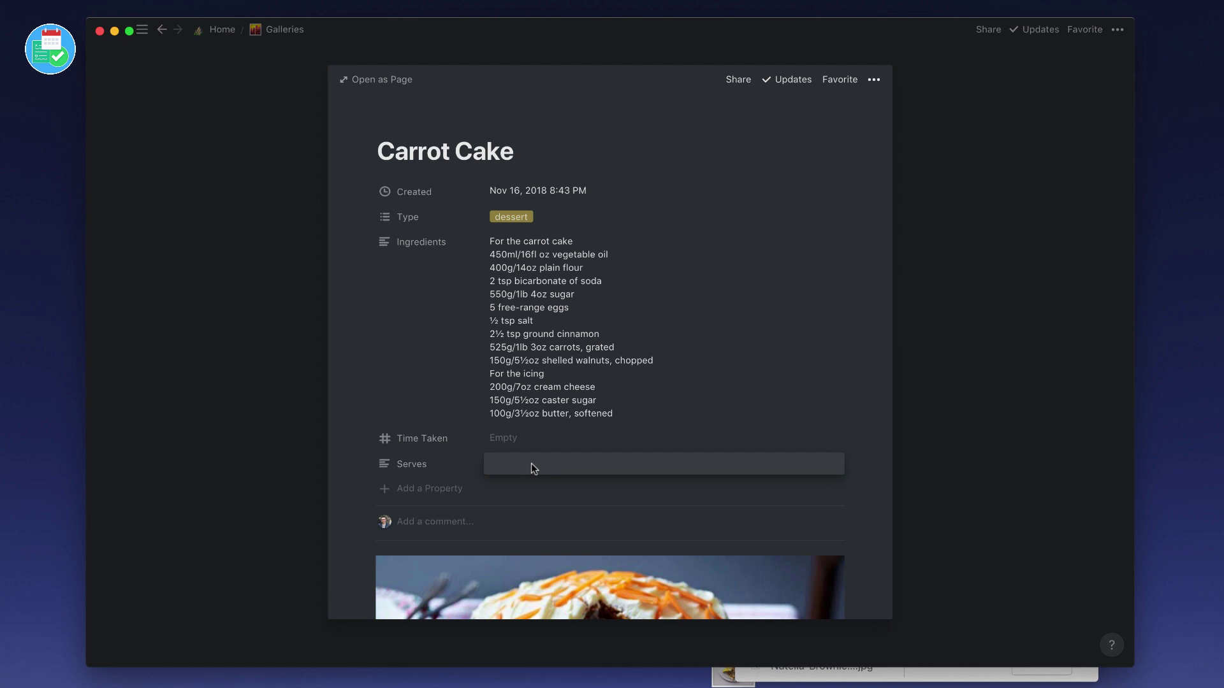
# - Set Time Taken to 60
pyautogui.click(523, 434)
pyautogui.write('60')
pyautogui.press('Return')
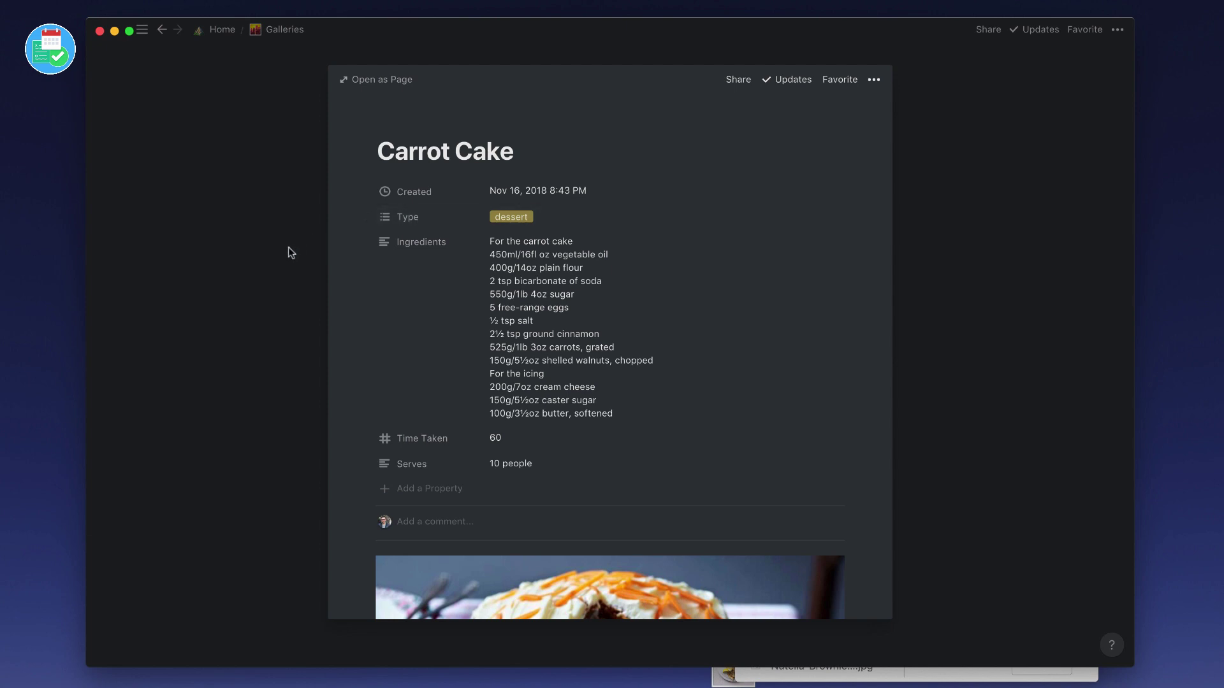
# - Reopen Carrot Cake and delete its Created date property
pyautogui.click(300, 362)
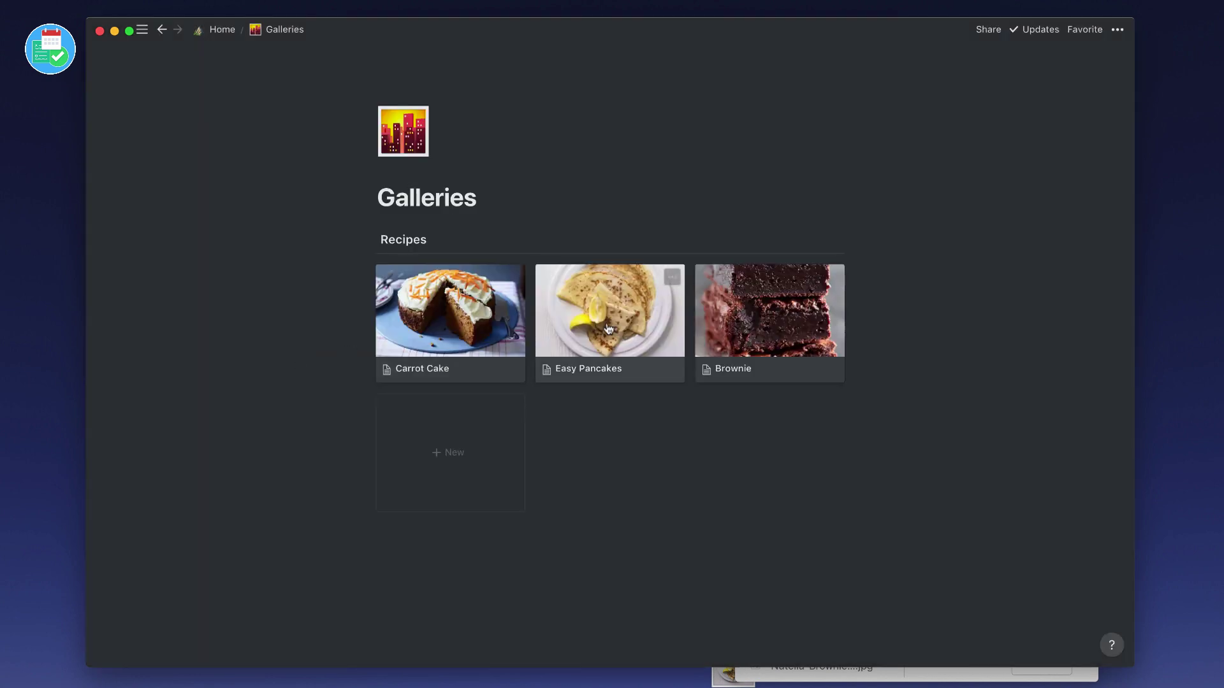
pyautogui.click(542, 331)
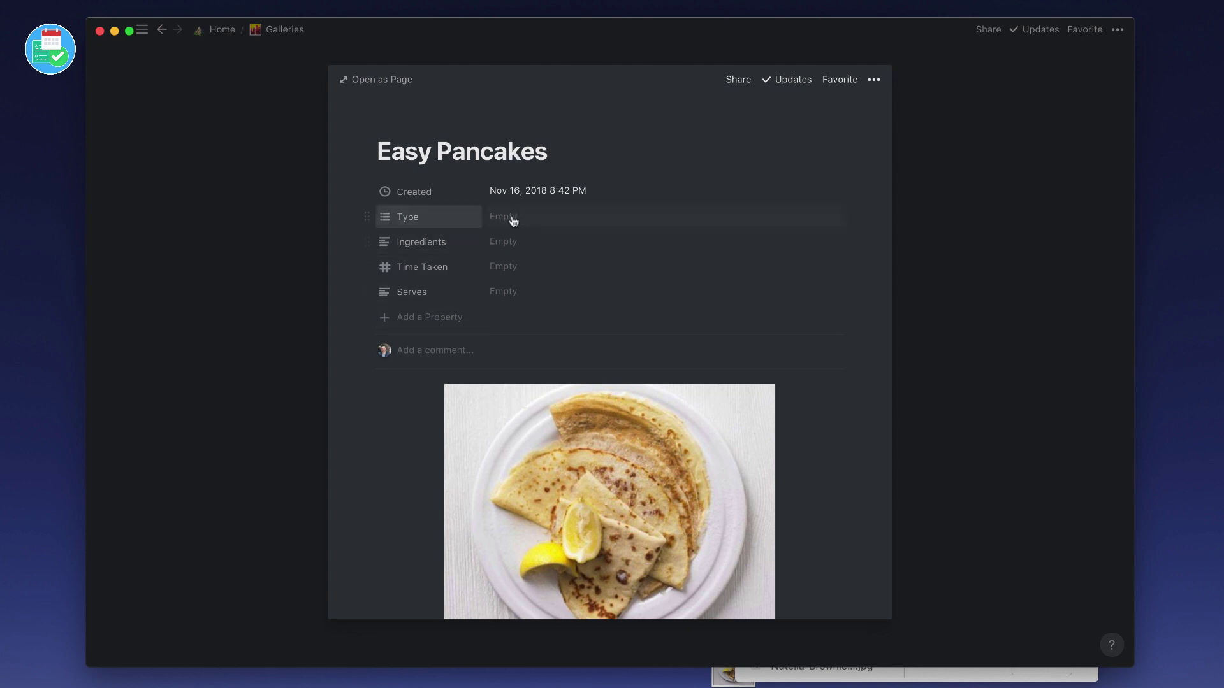
pyautogui.click(242, 280)
pyautogui.click(467, 324)
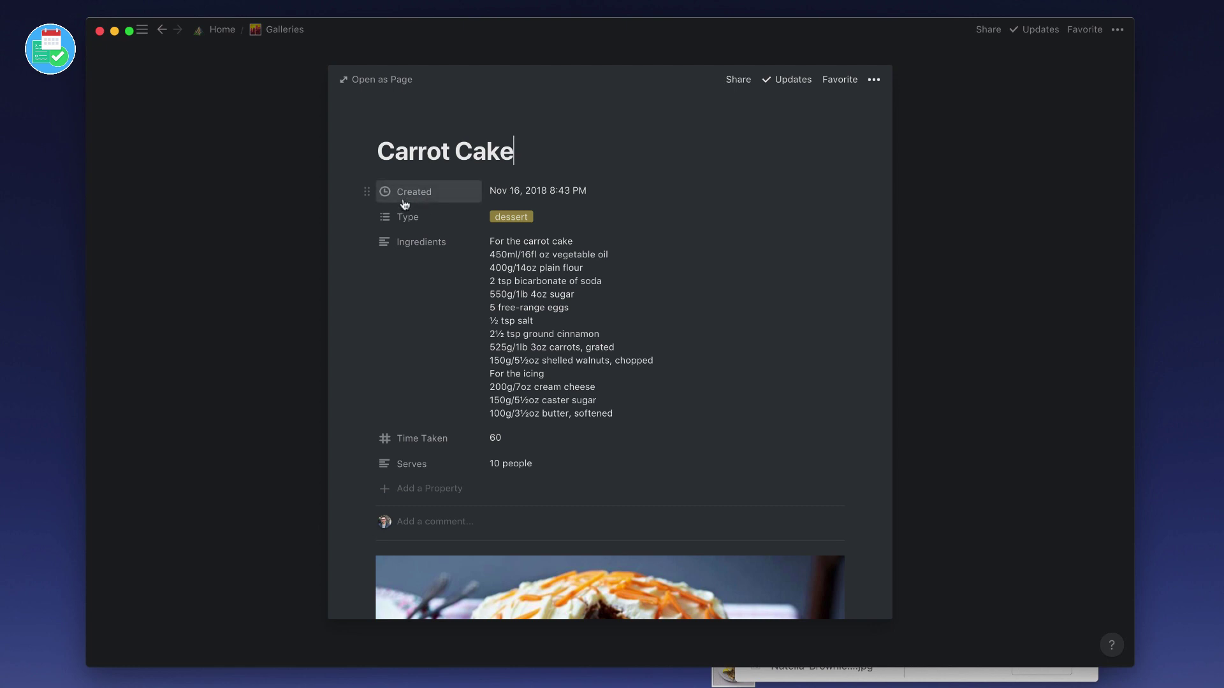
pyautogui.click(367, 196)
pyautogui.click(415, 309)
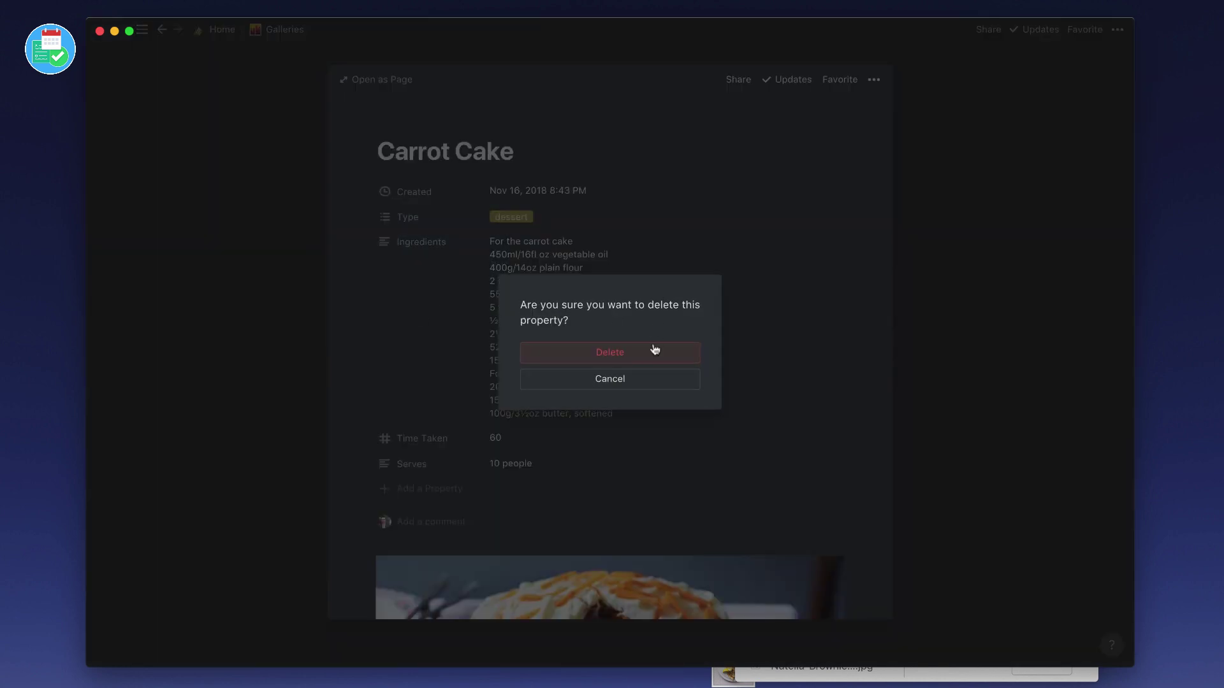
pyautogui.click(652, 351)
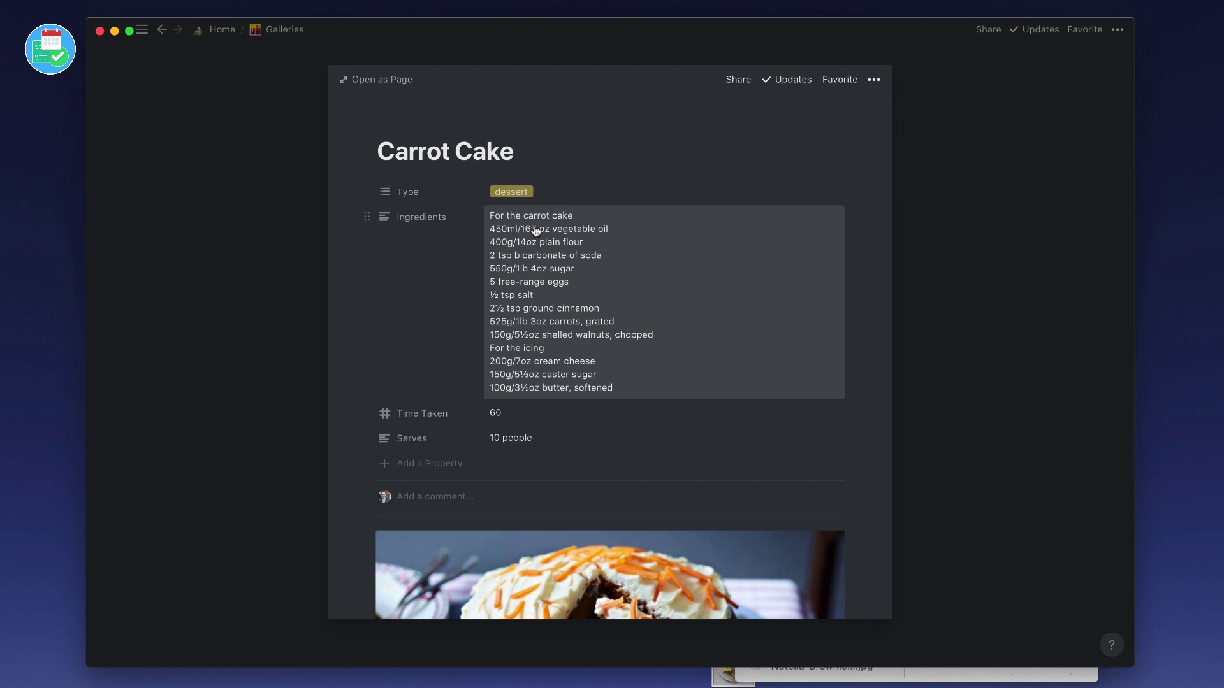
# - Scroll through the Carrot Cake page to review its photo and Method section
pyautogui.scroll(-3, 528, 255)
pyautogui.scroll(-7, 527, 249)
pyautogui.scroll(2, 527, 248)
pyautogui.scroll(8, 529, 267)
pyautogui.scroll(-1, 522, 344)
pyautogui.scroll(-3, 510, 367)
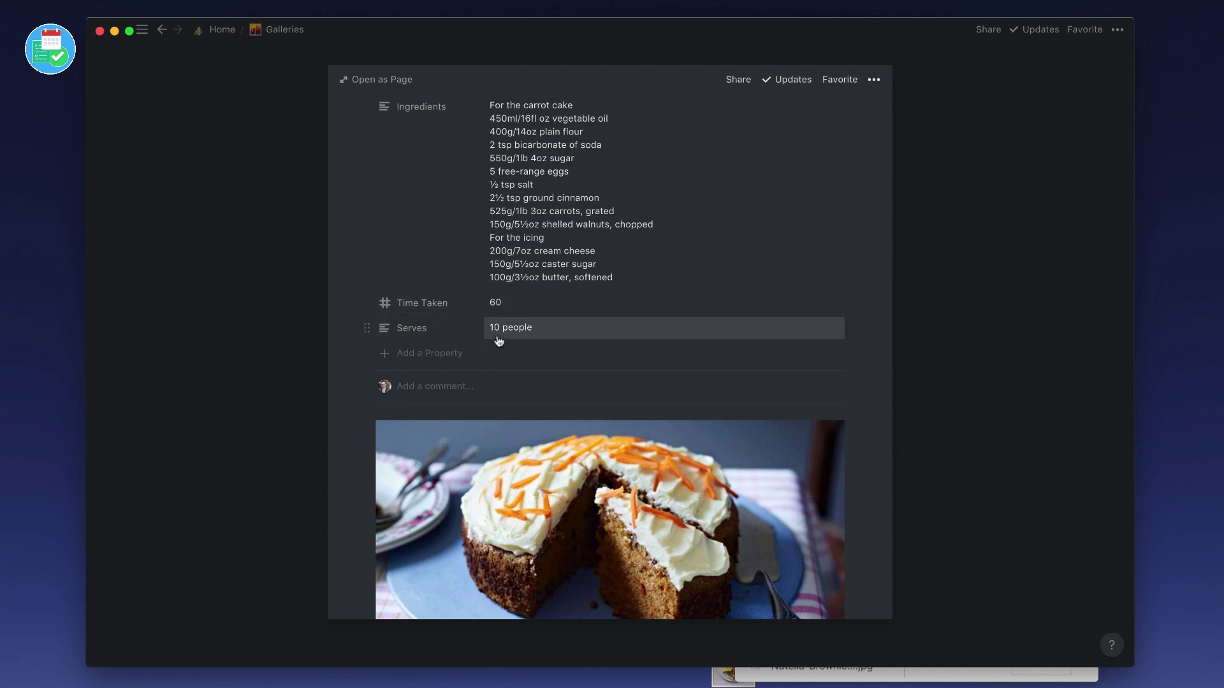
pyautogui.scroll(-5, 505, 410)
pyautogui.scroll(-1, 505, 411)
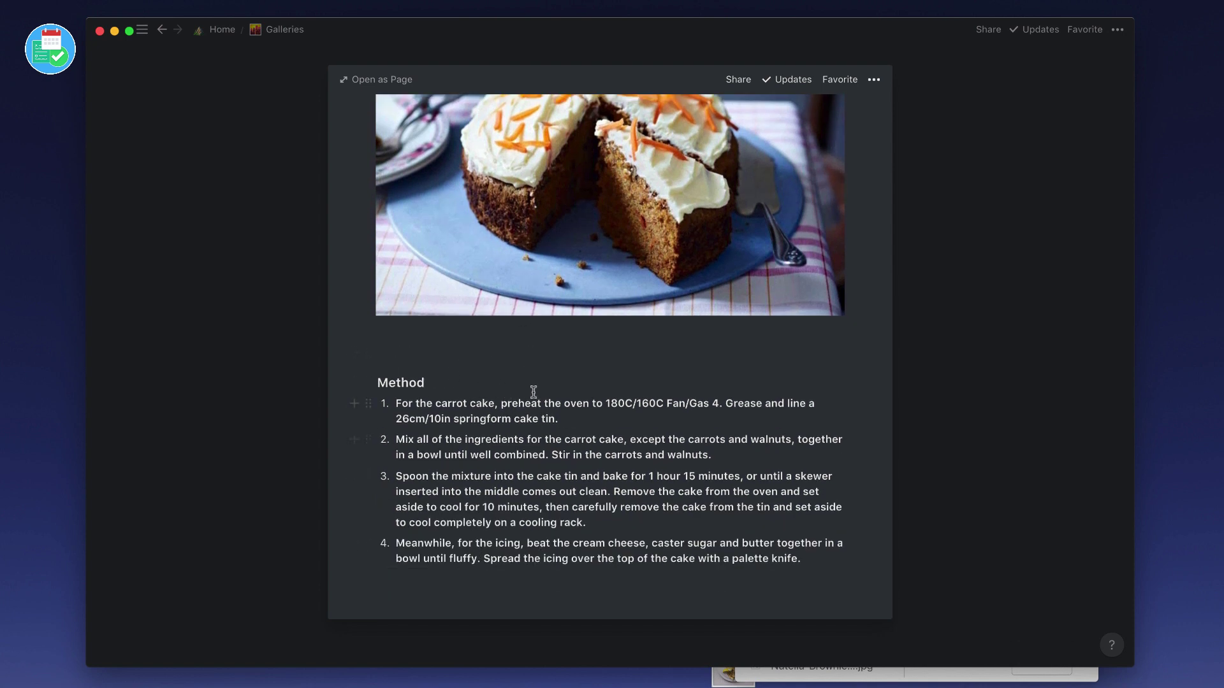
# - Give Carrot Cake a carrot emoji icon, searching 'carr' in the emoji picker
pyautogui.click(274, 372)
pyautogui.click(408, 374)
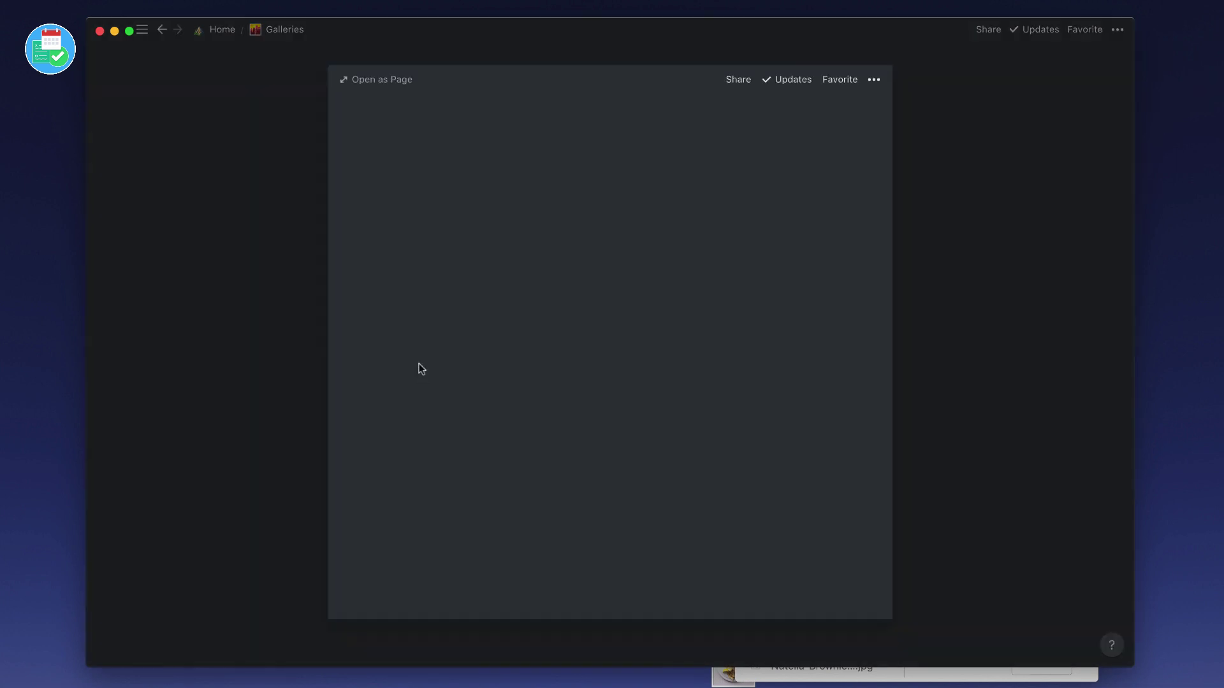
pyautogui.click(403, 125)
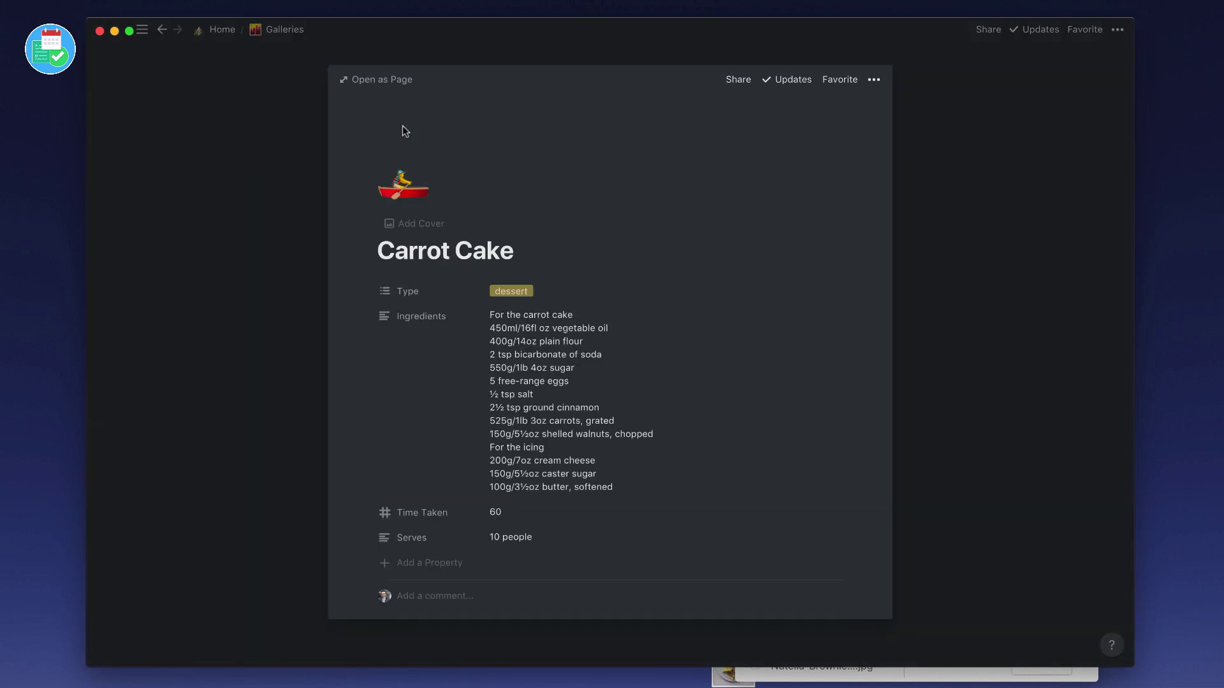
pyautogui.click(403, 185)
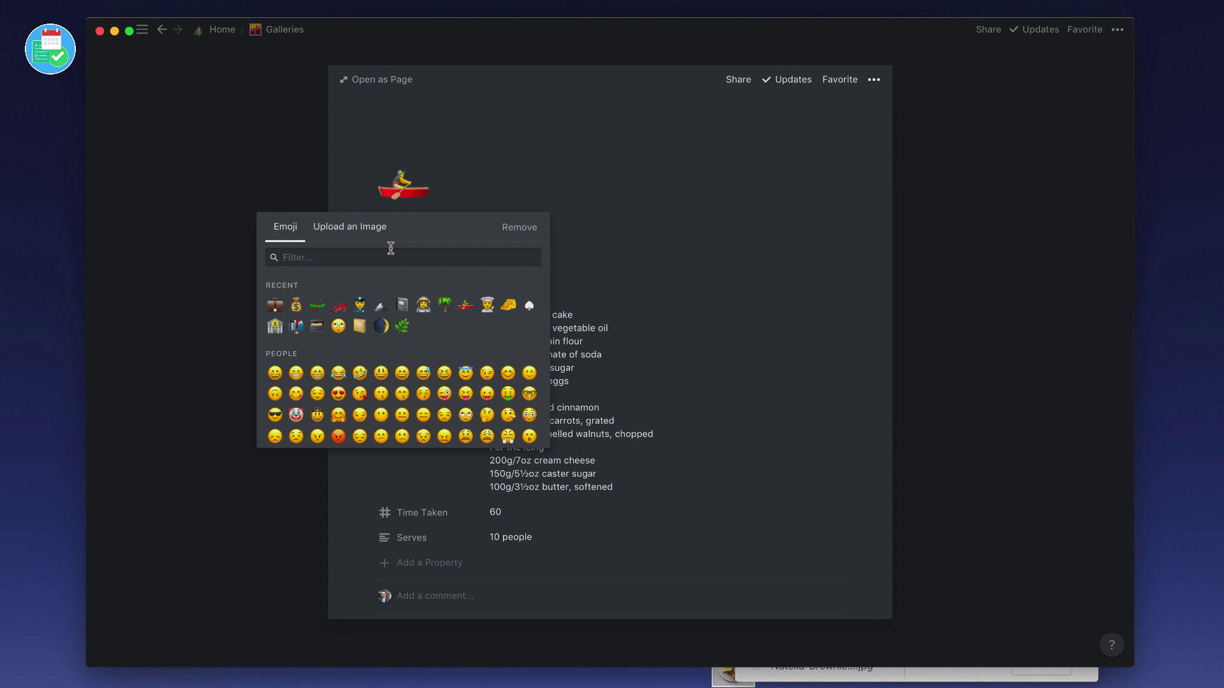
pyautogui.write('carr')
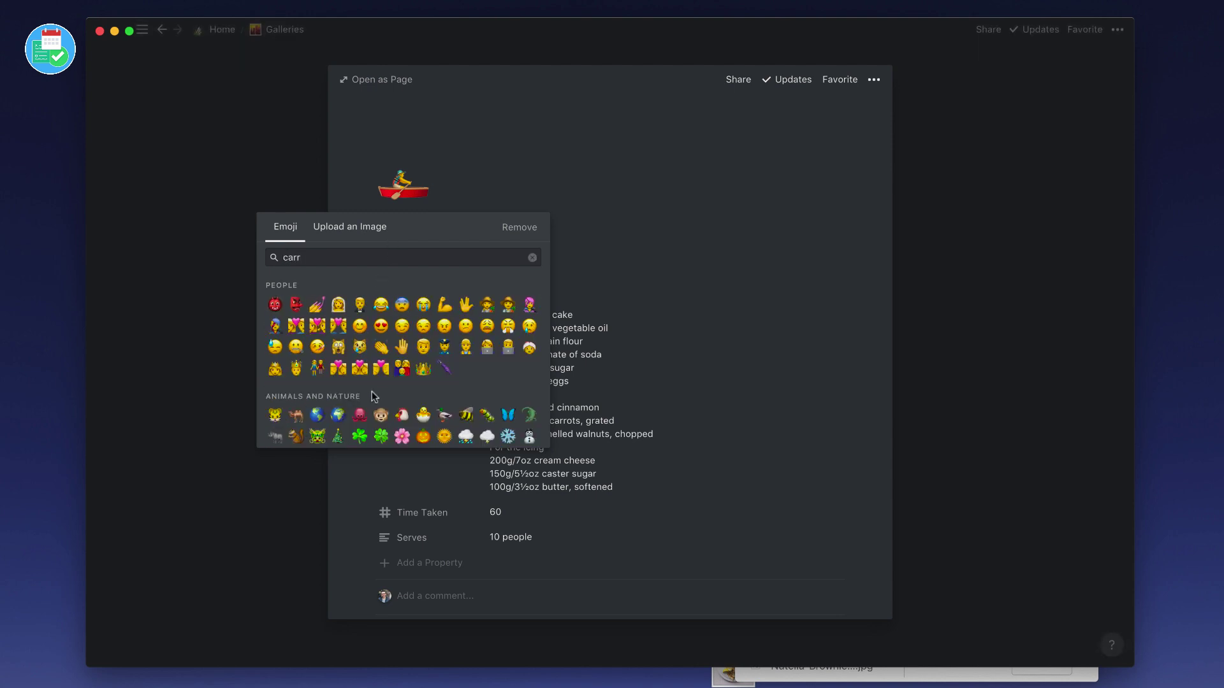
pyautogui.scroll(-3, 344, 389)
pyautogui.scroll(-1, 343, 388)
pyautogui.click(277, 354)
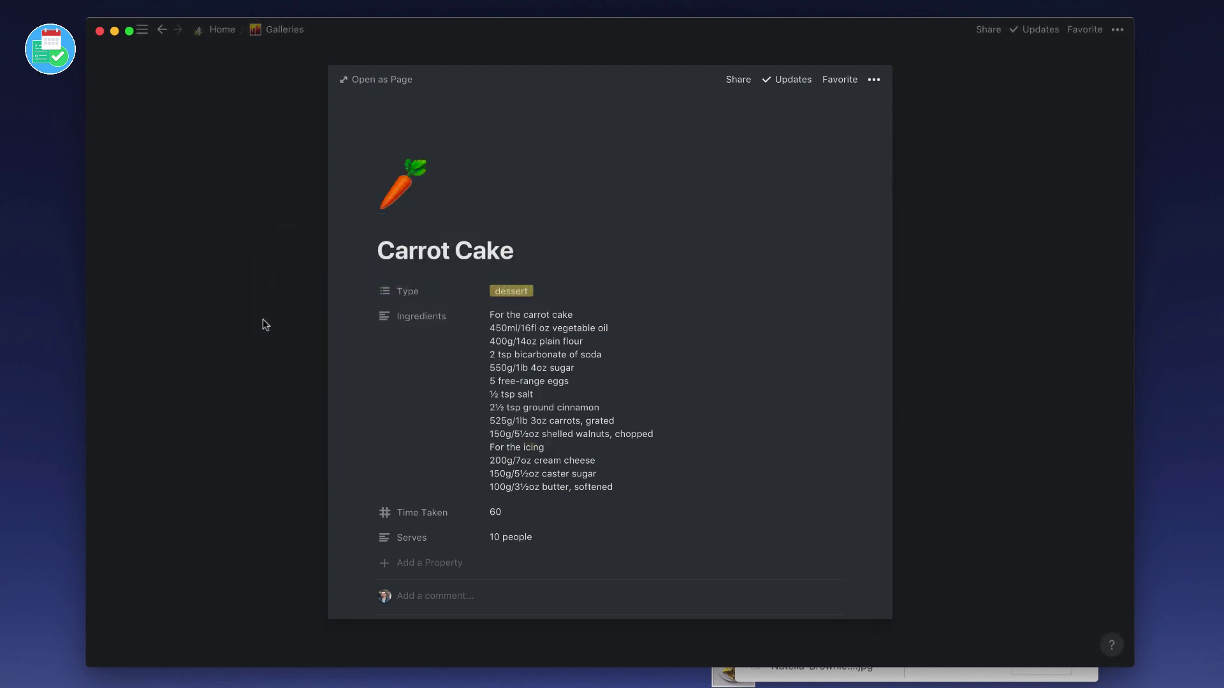
pyautogui.click(262, 320)
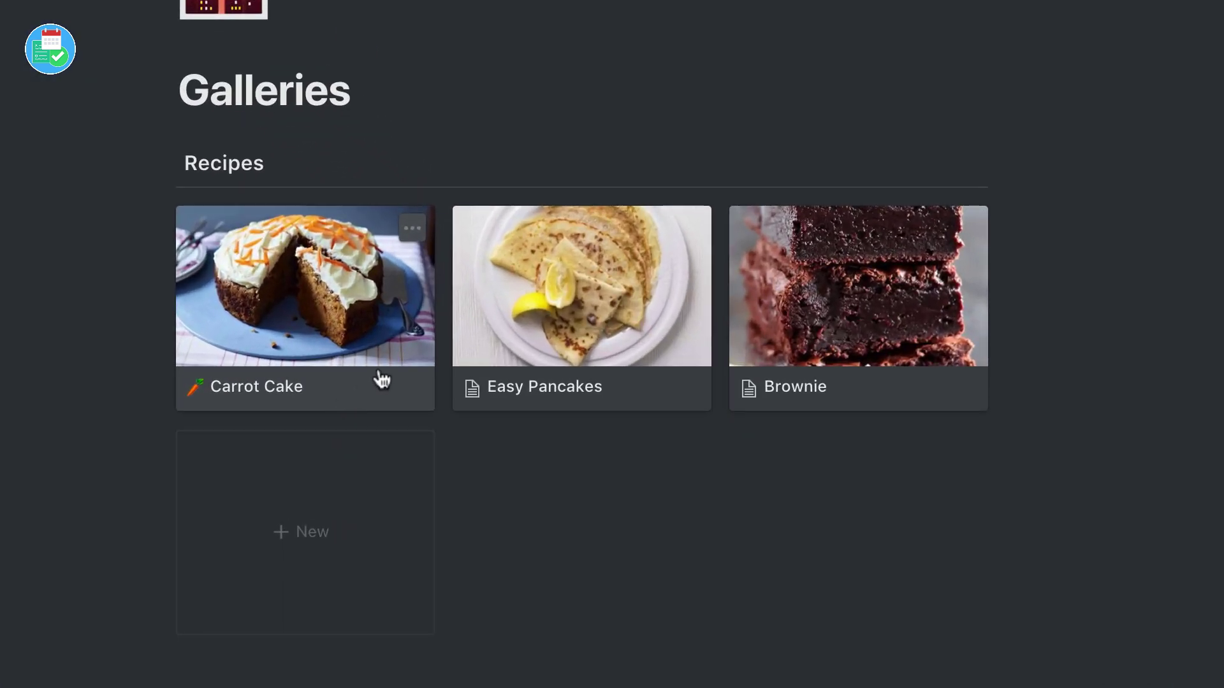
# - Set the Easy Pancakes recipe's Type to dessert
pyautogui.click(498, 339)
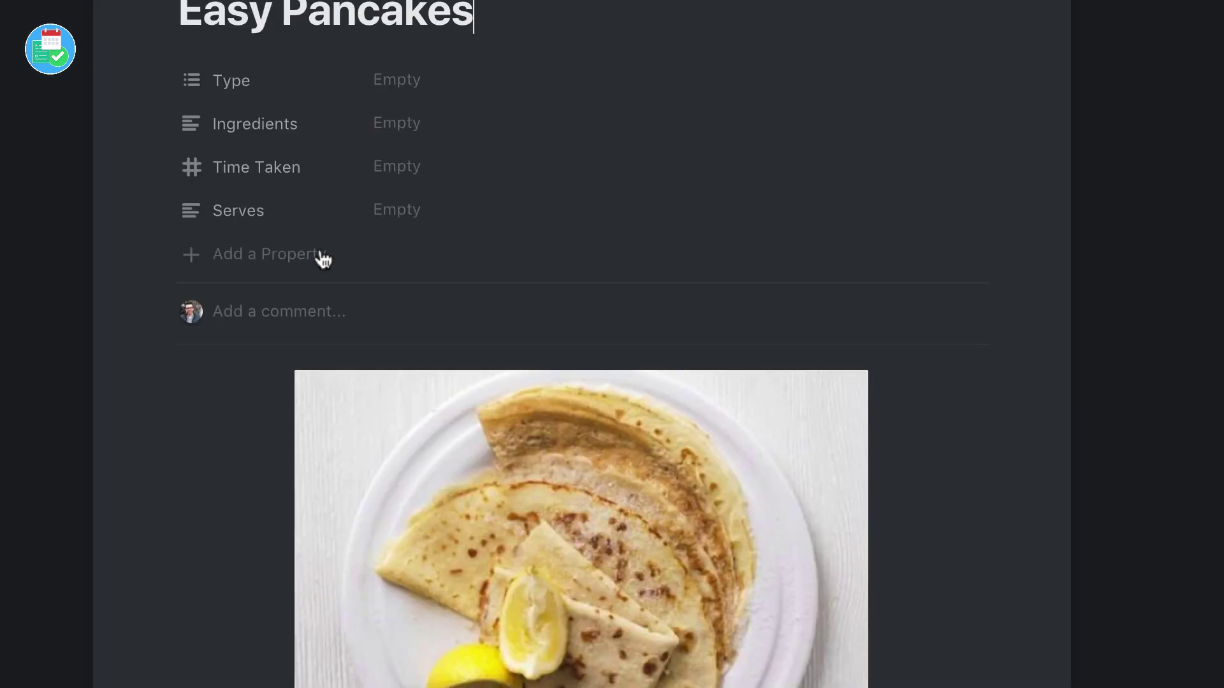
pyautogui.click(391, 81)
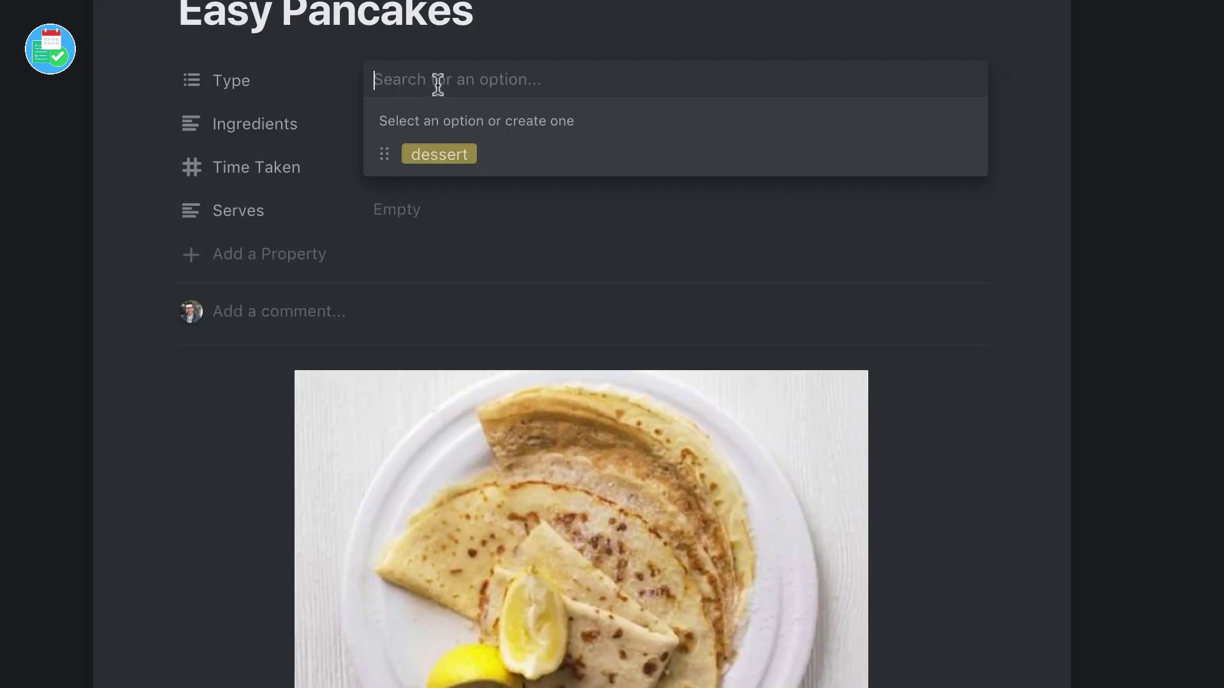
pyautogui.click(454, 155)
pyautogui.click(331, 106)
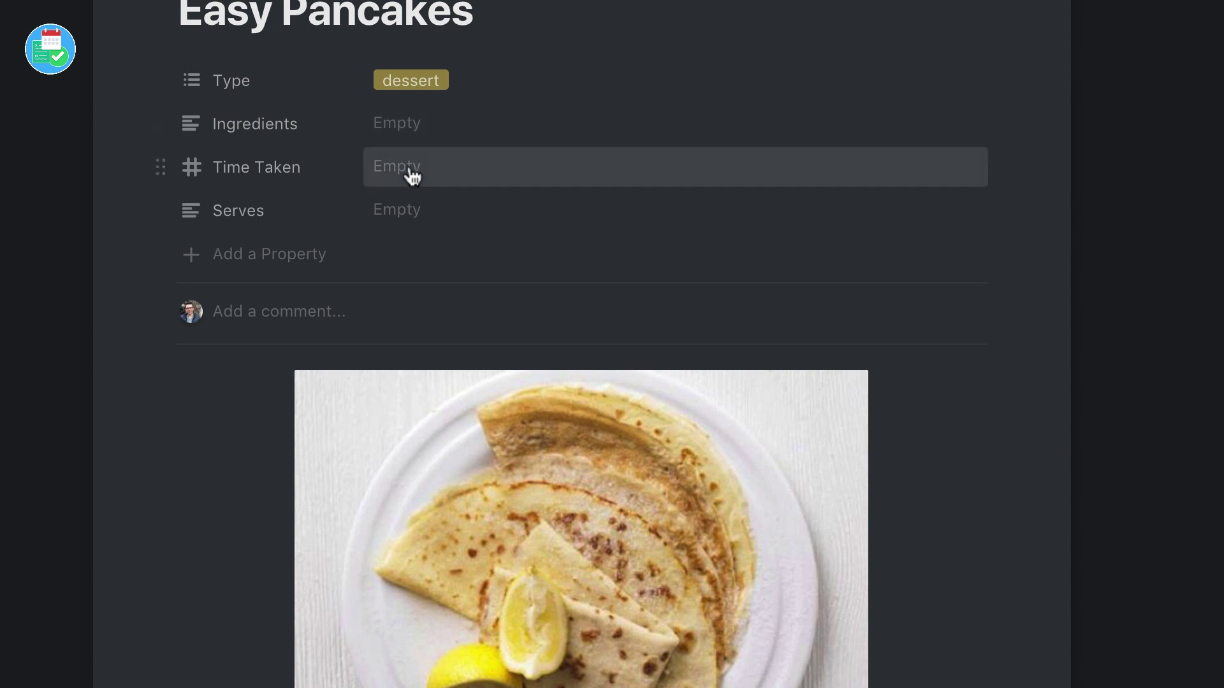
# - Give Easy Pancakes a pancake emoji icon by searching 'pancakes'
pyautogui.scroll(-5, 397, 439)
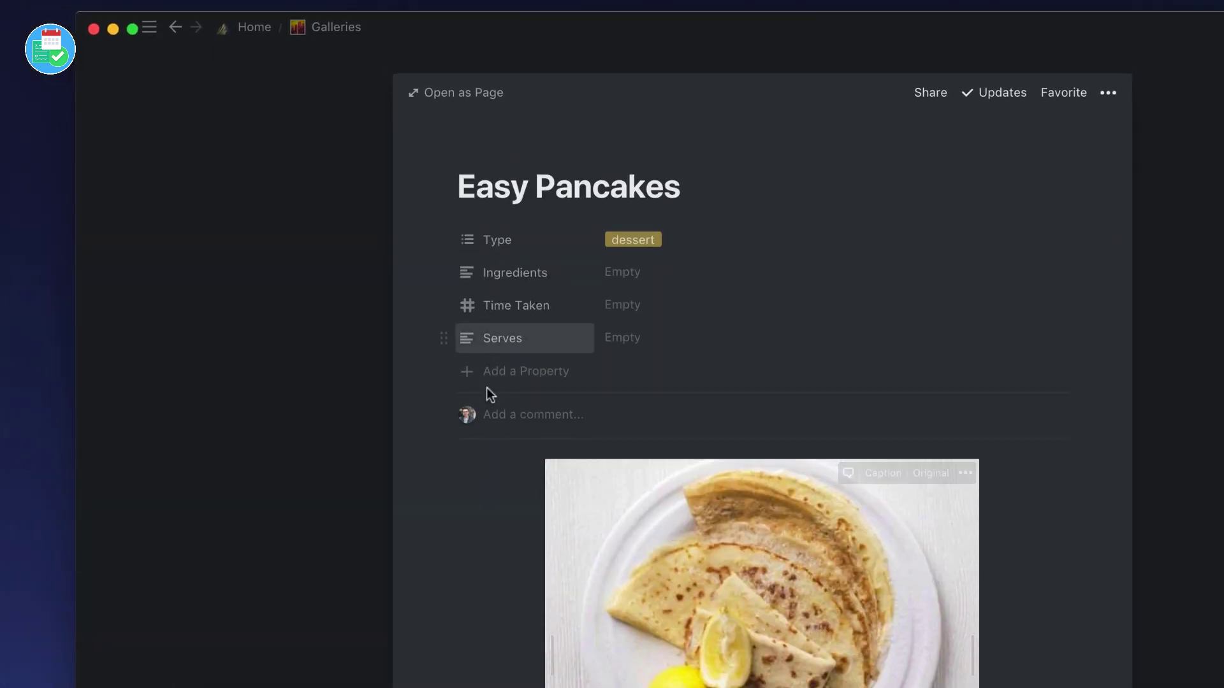
pyautogui.moveTo(569, 172)
pyautogui.click(494, 151)
pyautogui.click(504, 250)
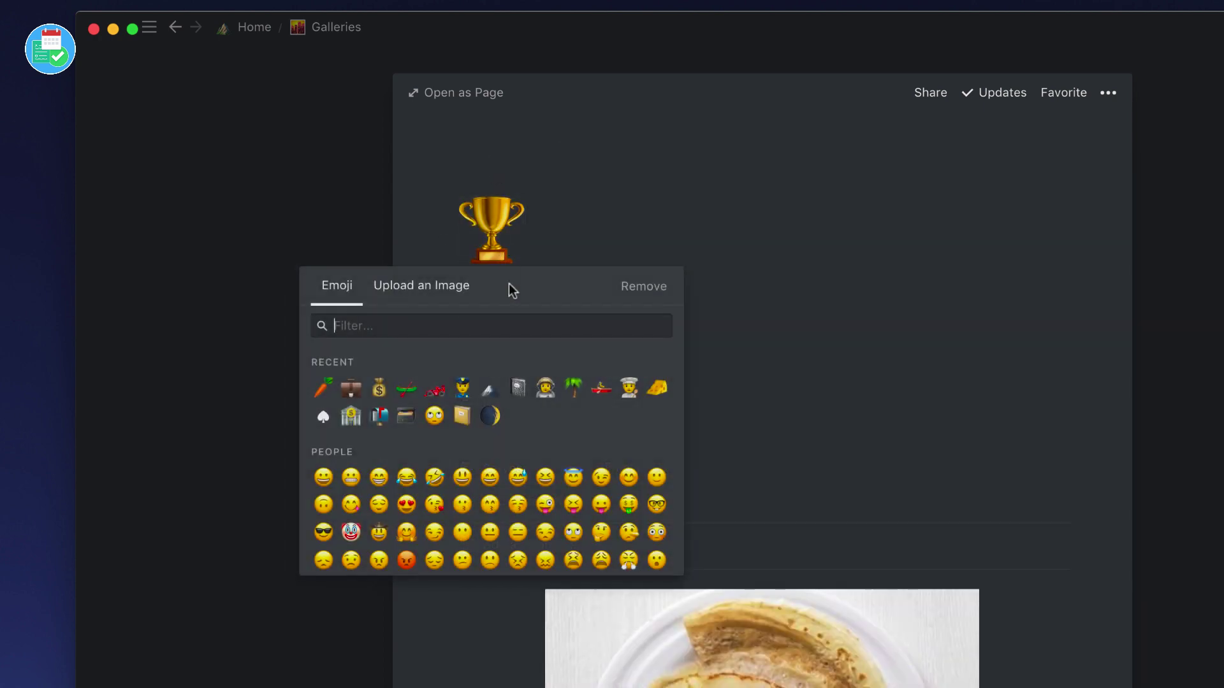
pyautogui.click(516, 319)
pyautogui.write('panc')
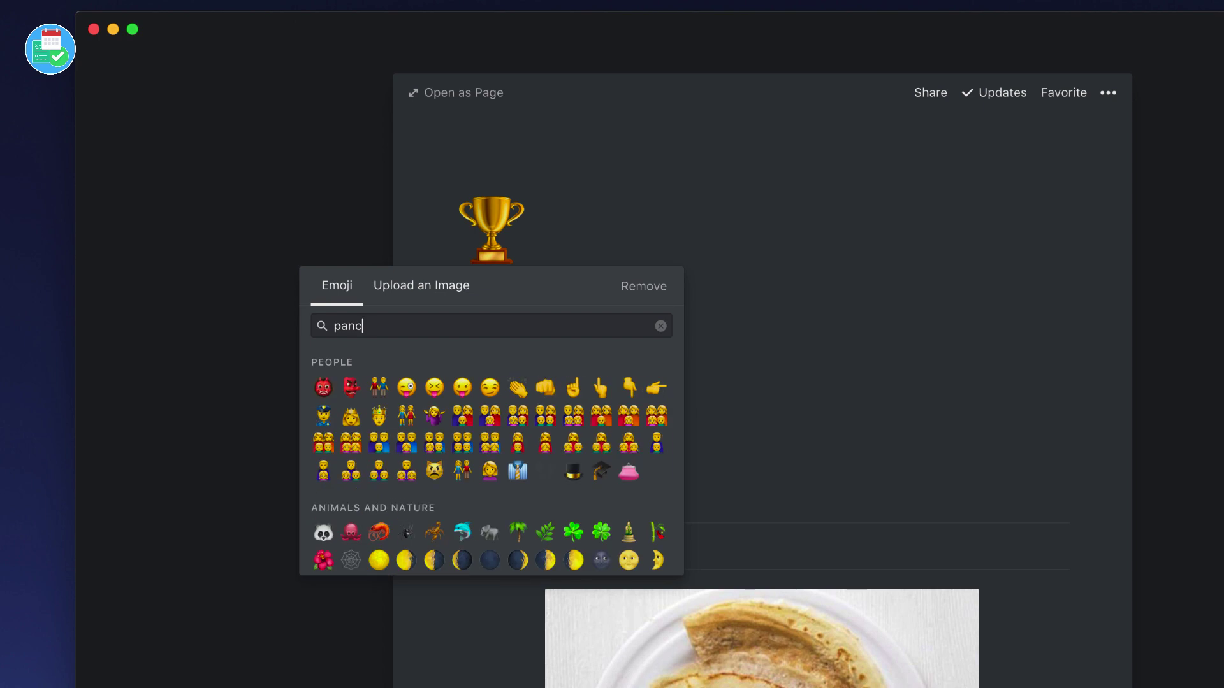
pyautogui.write('akes')
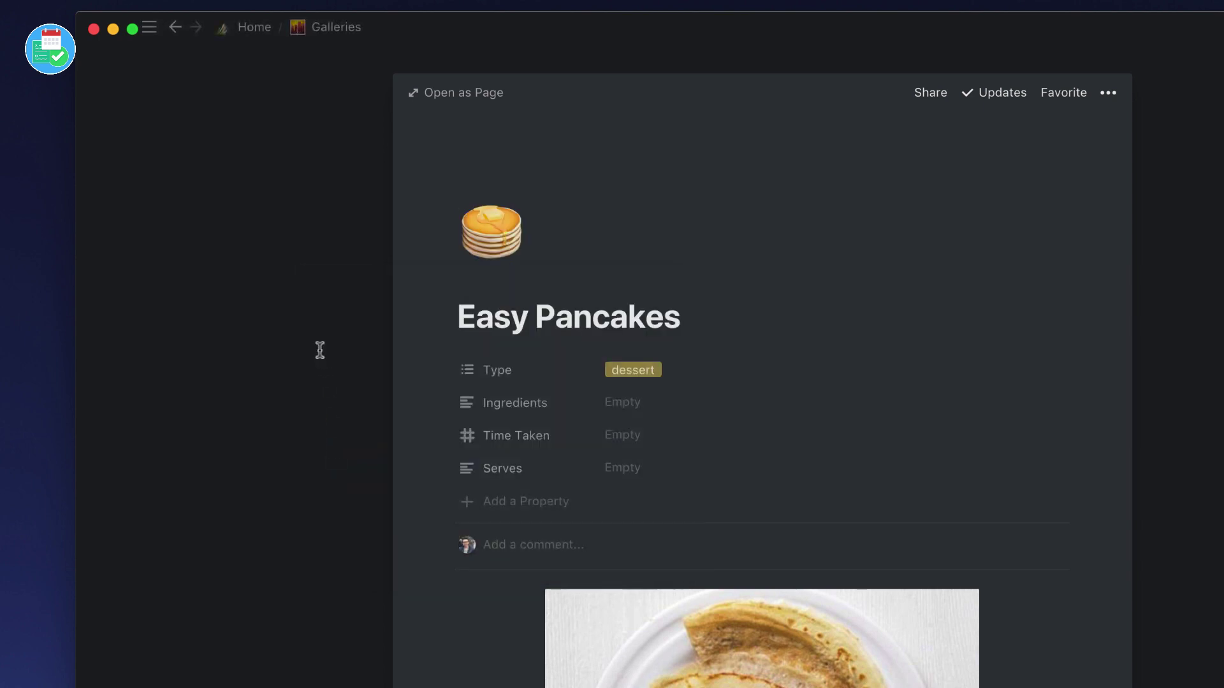
pyautogui.click(325, 448)
pyautogui.click(320, 350)
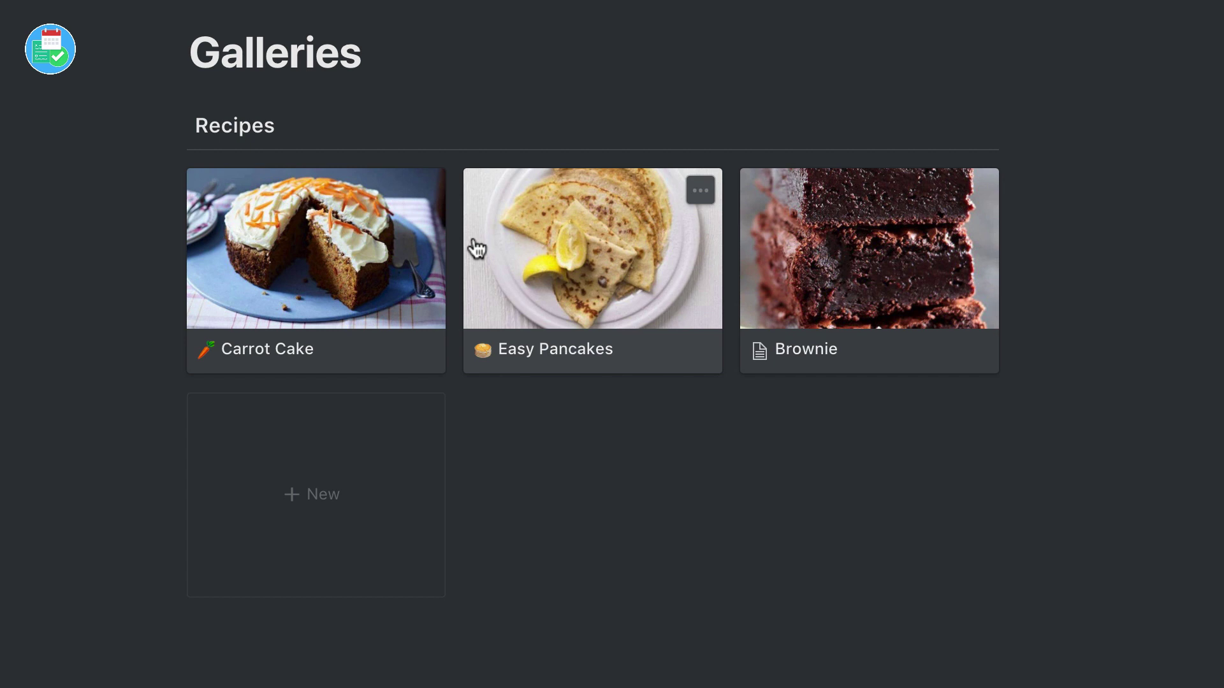
pyautogui.moveTo(235, 125)
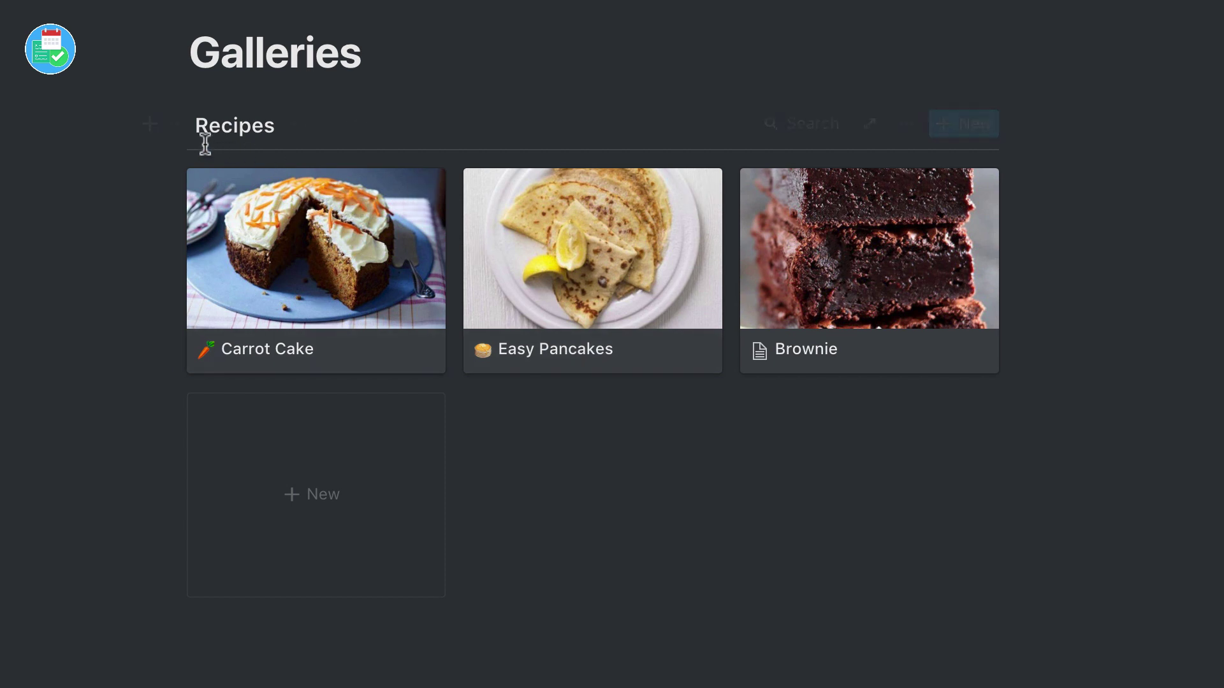
# - Add an inline Journal gallery with a new entry titled 'A Day at Chester Zoo'
pyautogui.click(401, 70)
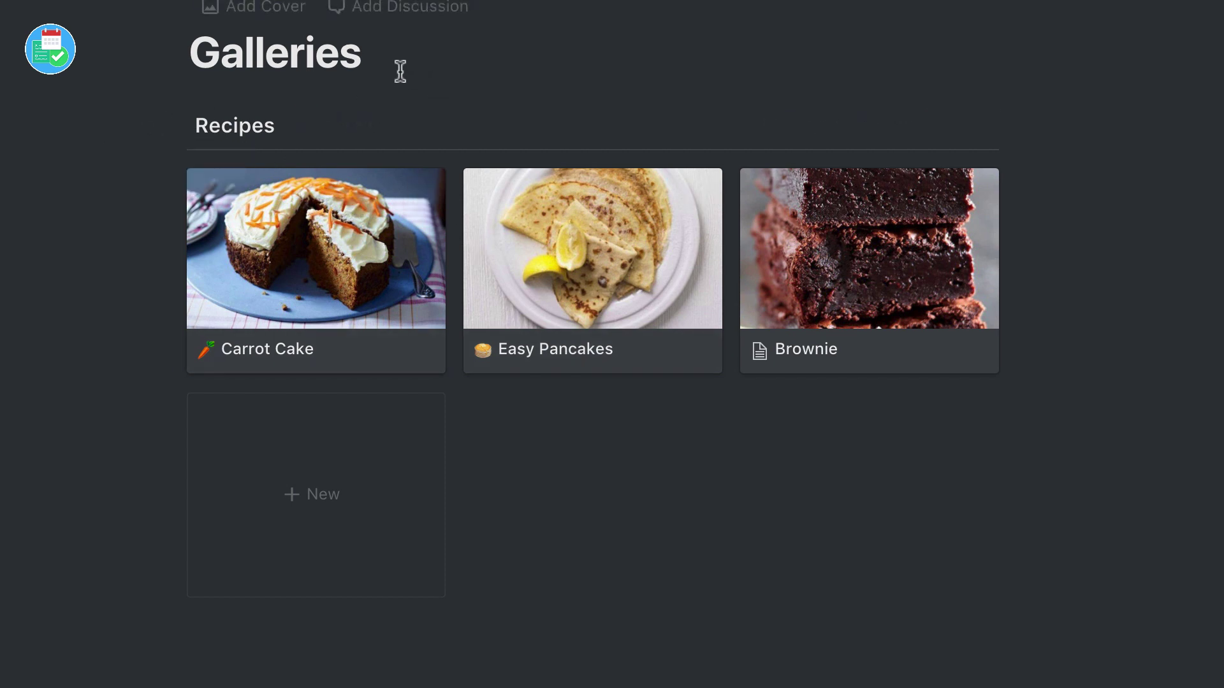
pyautogui.press('Return')
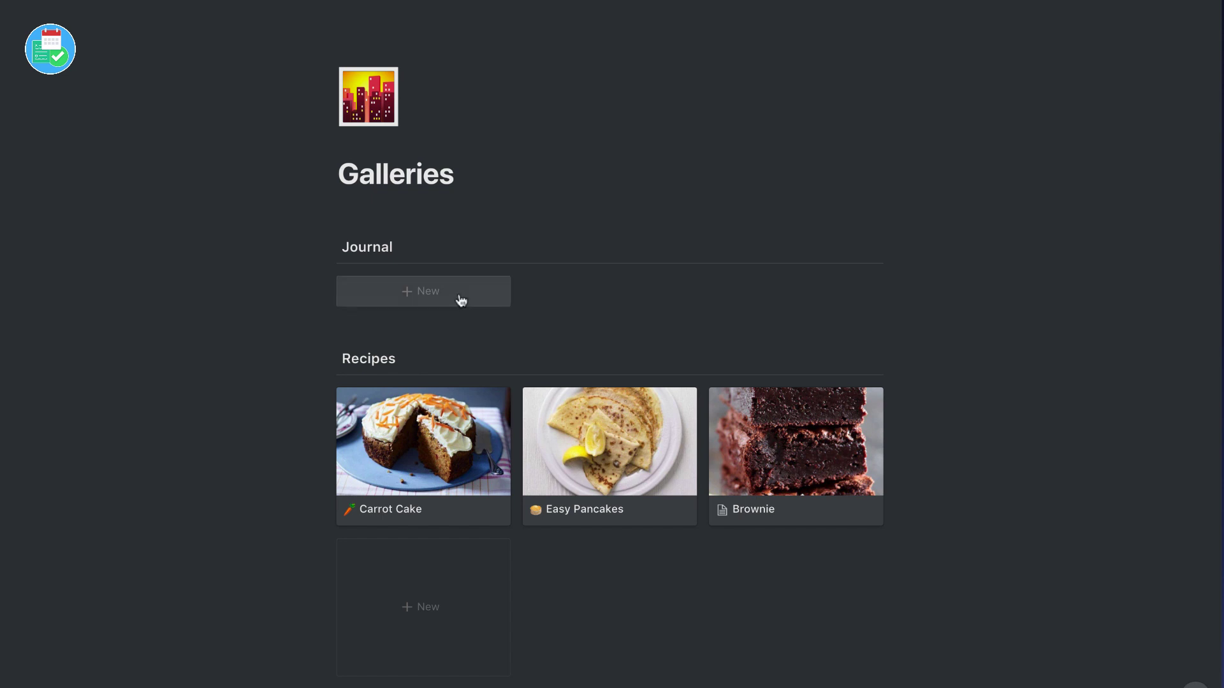
pyautogui.click(459, 298)
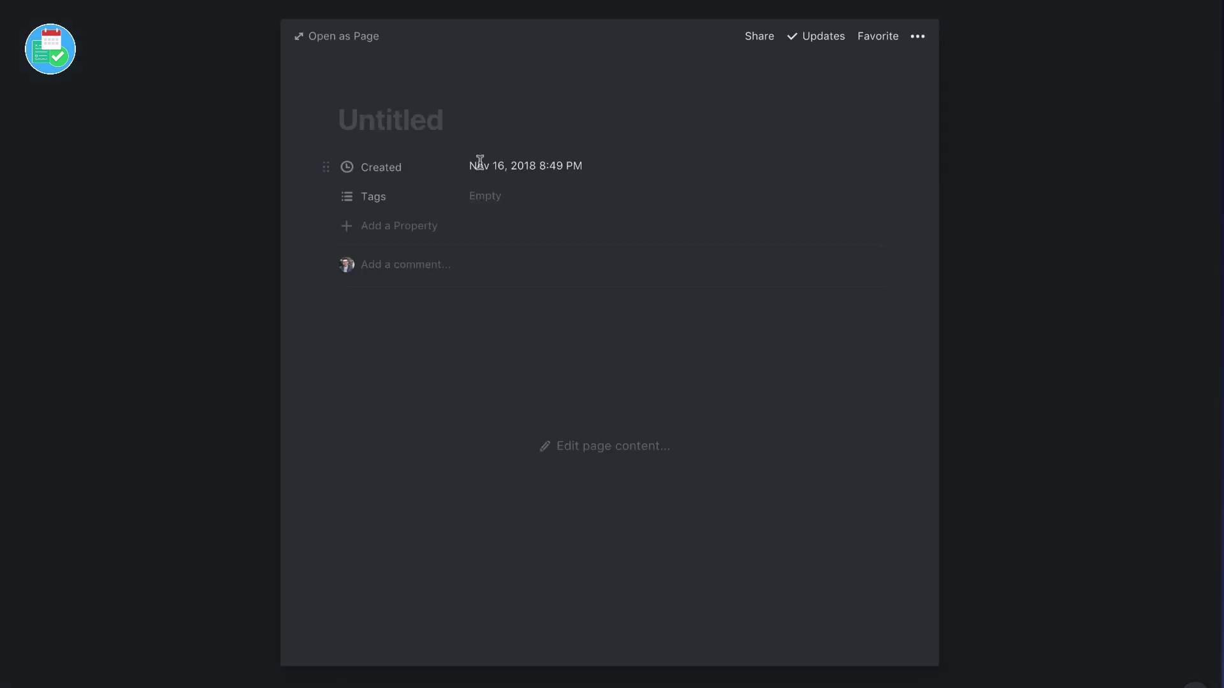
pyautogui.write('New')
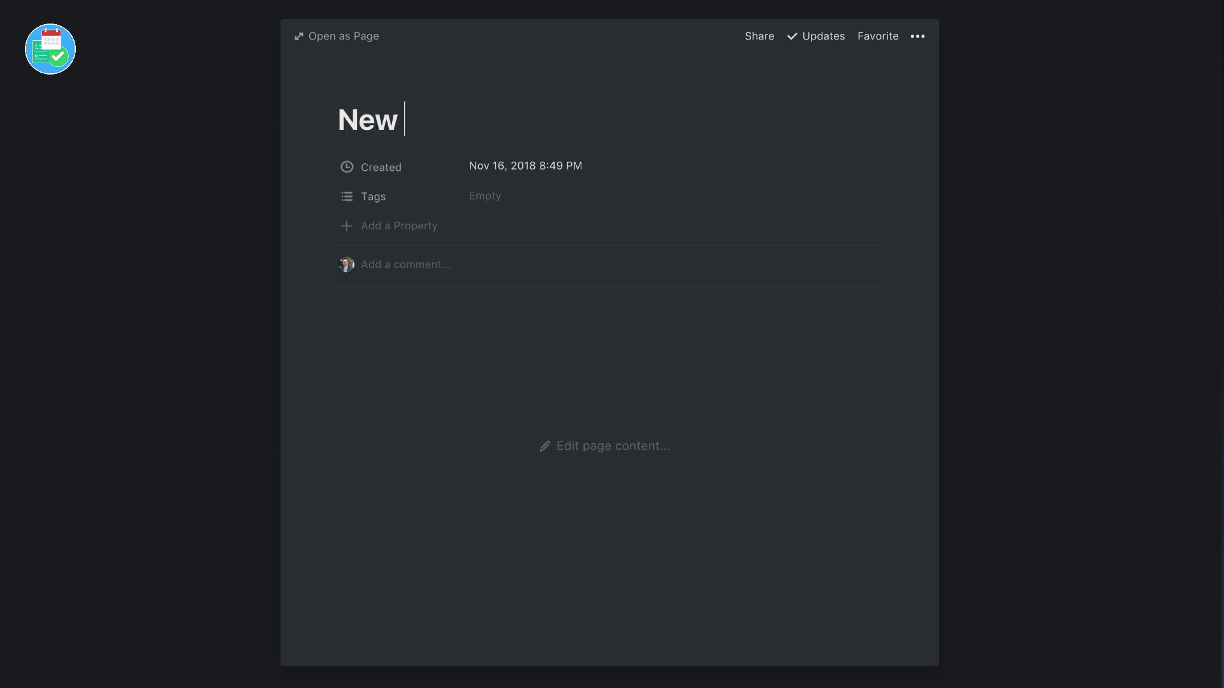
pyautogui.hotkey('ctrl', 'a')
pyautogui.write('A Day A')
pyautogui.press('BackSpace')
pyautogui.write('at C')
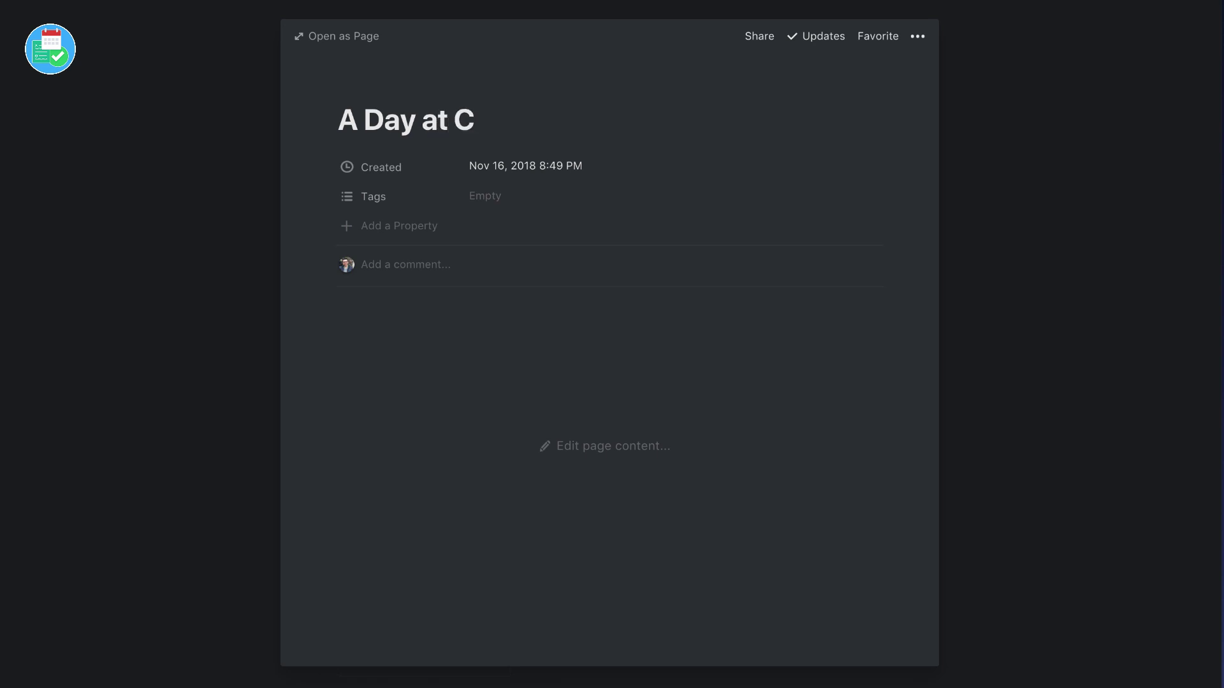
pyautogui.write('hester Zoo')
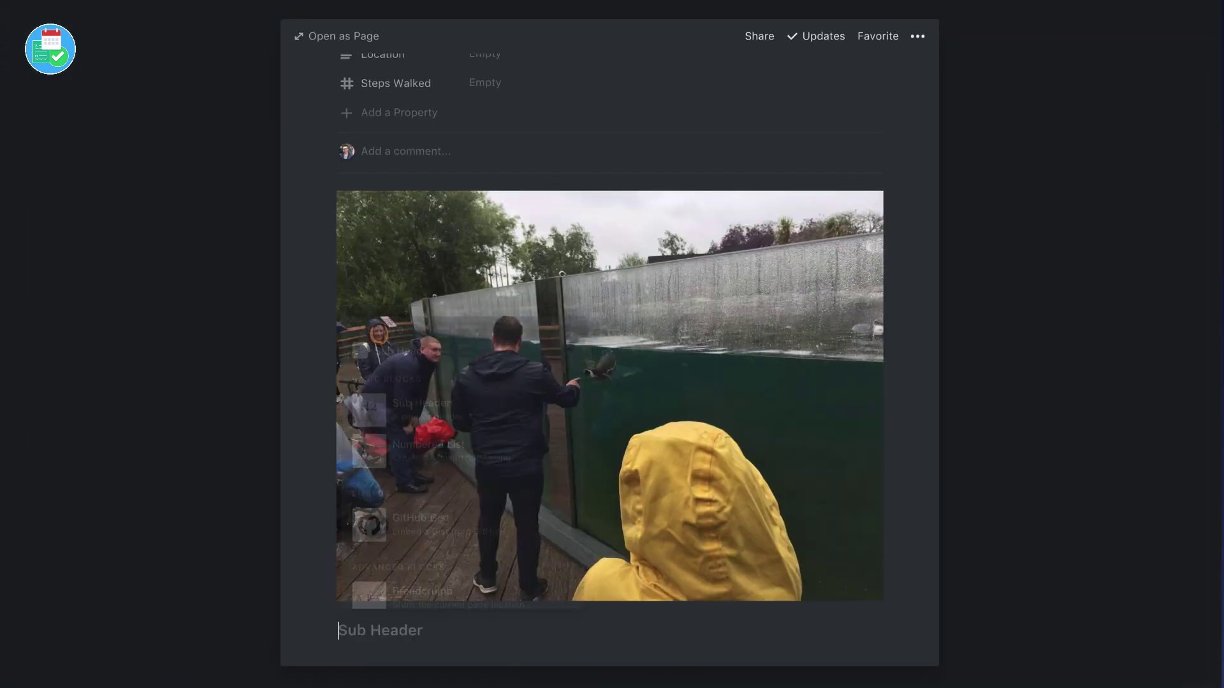
# - Add the zoo photo and notes: 'The day was fun, we saw every animal' plus a bullet
pyautogui.write('/diThe day was fun, we saw every animal')
pyautogui.press('Return')
pyautogui.write("Literally can't go to another zoo, as this one was so good!")
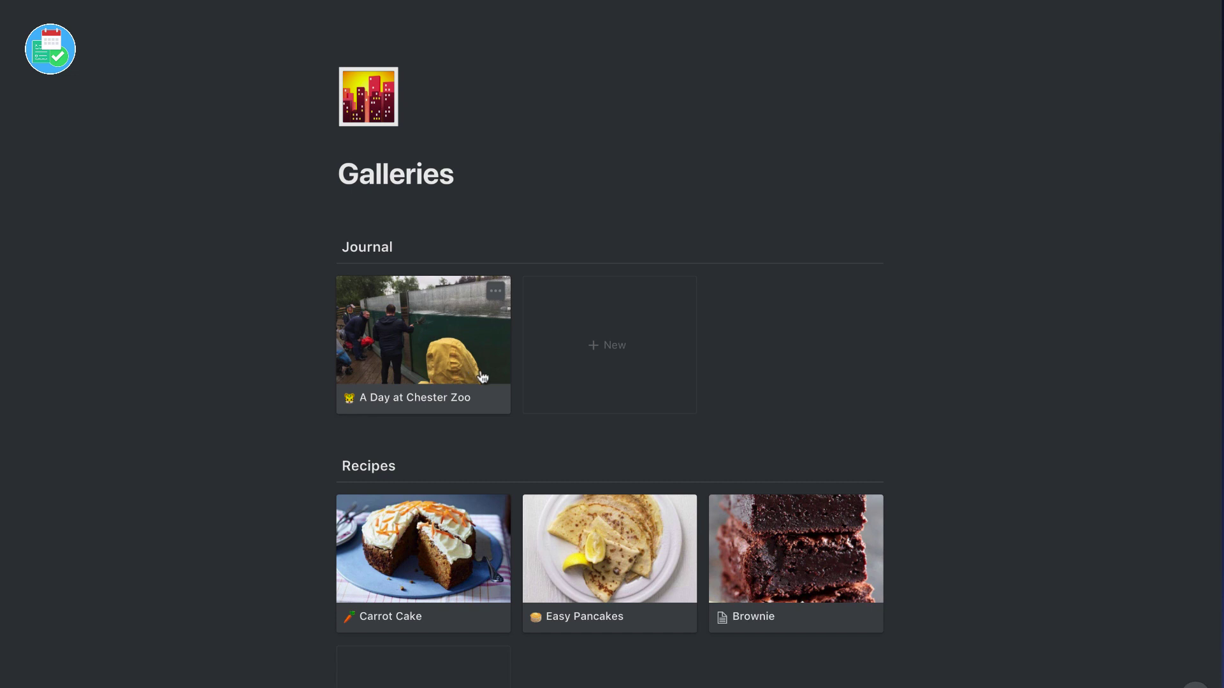
pyautogui.moveTo(612, 246)
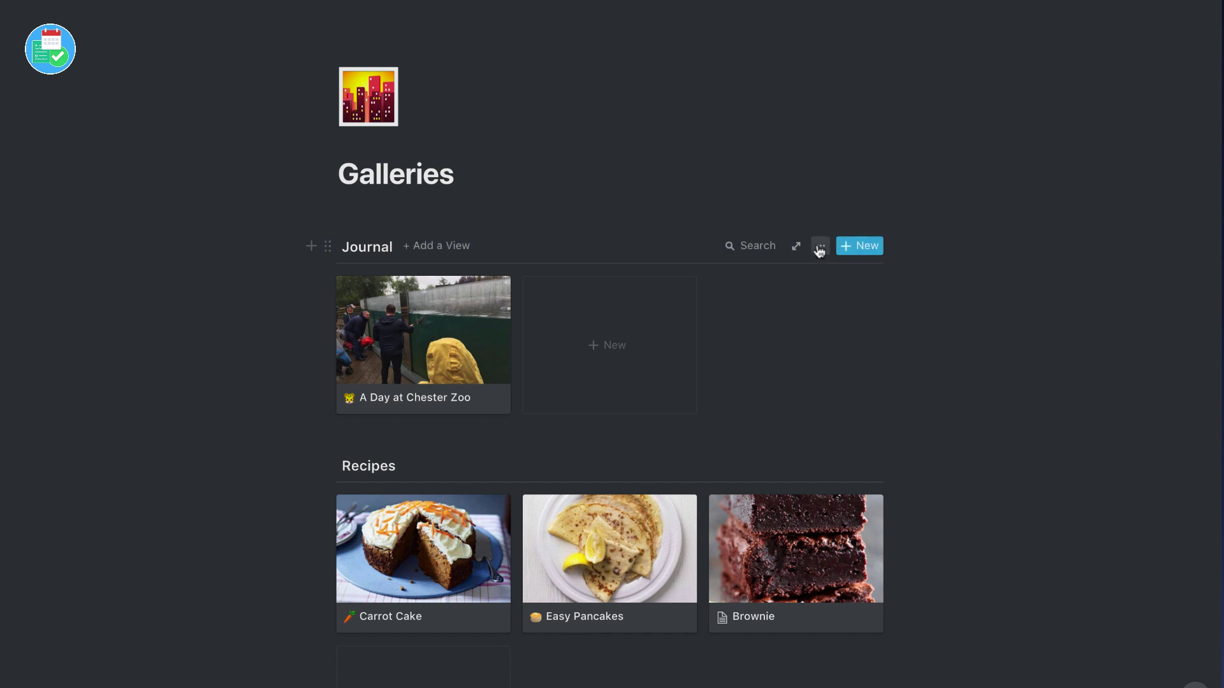
# - Set the Journal gallery's card preview to Page Content
pyautogui.click(820, 251)
pyautogui.click(891, 352)
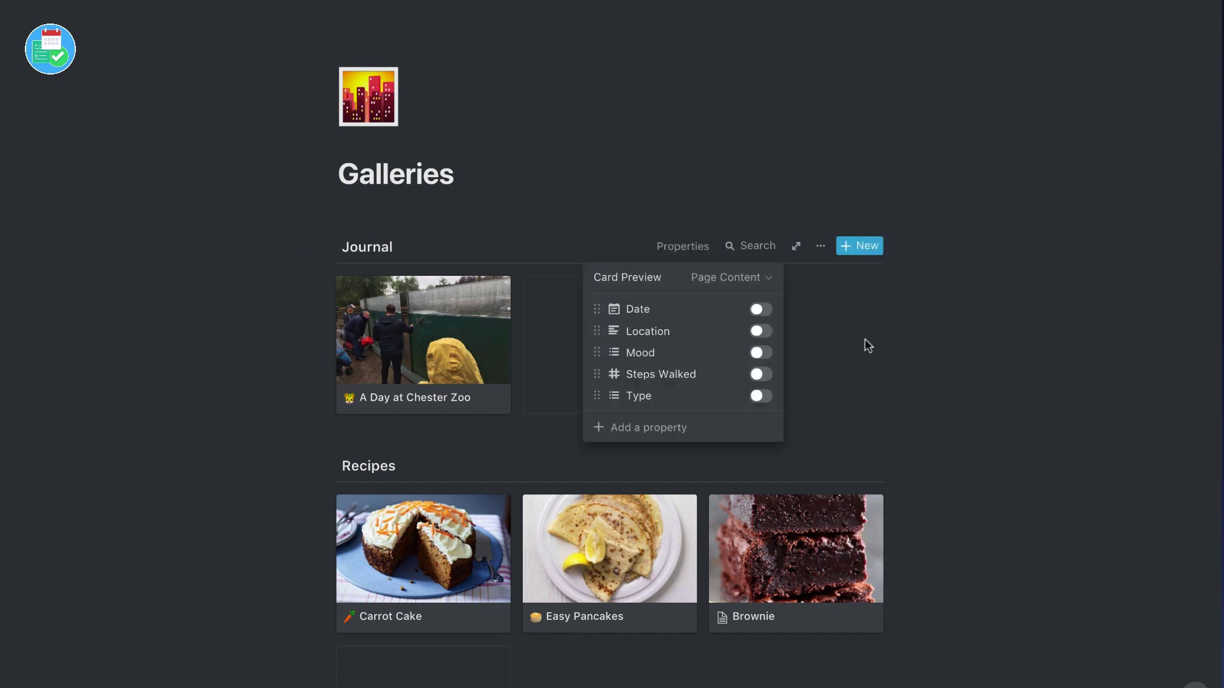
pyautogui.click(754, 285)
pyautogui.click(694, 327)
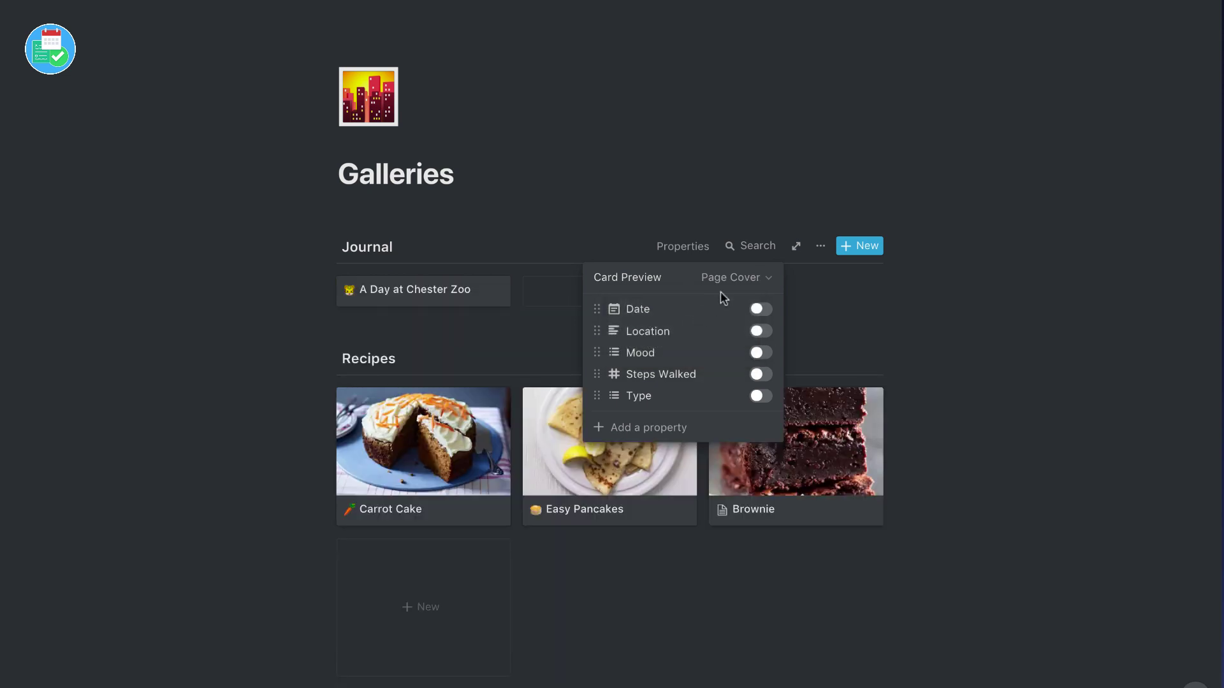
pyautogui.click(731, 281)
pyautogui.click(692, 348)
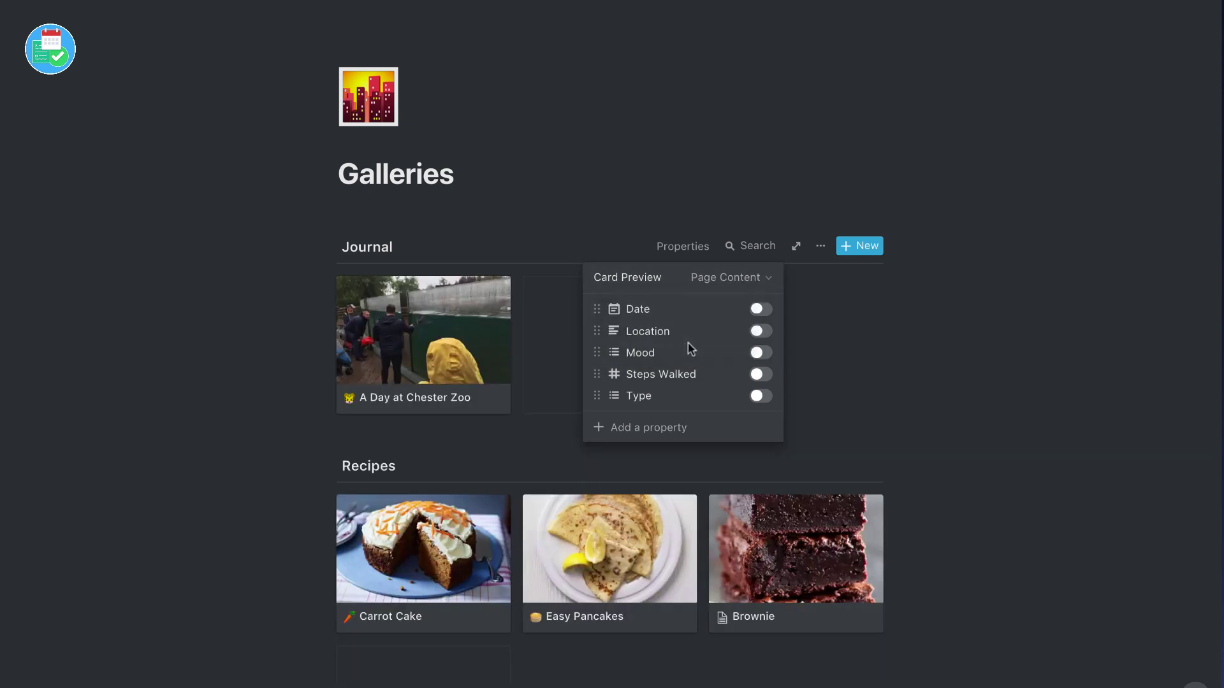
# - Show Date, Location and Type on Journal cards, keeping Mood and Steps Walked hidden
pyautogui.click(761, 309)
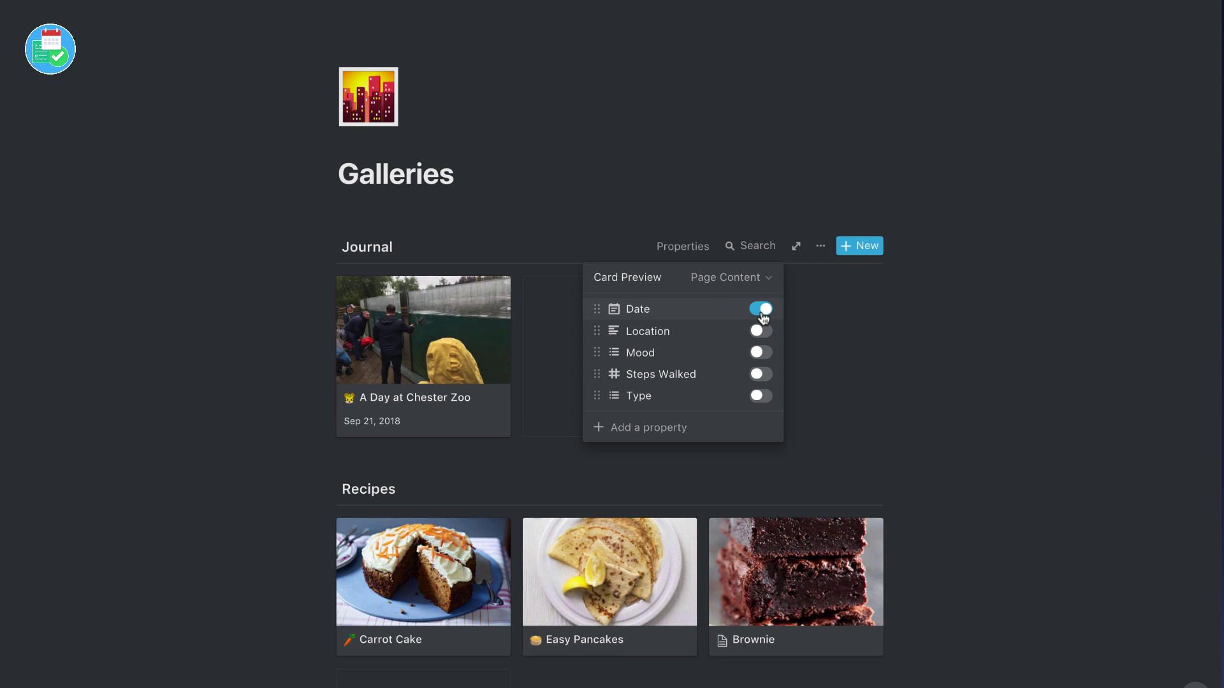
pyautogui.click(761, 331)
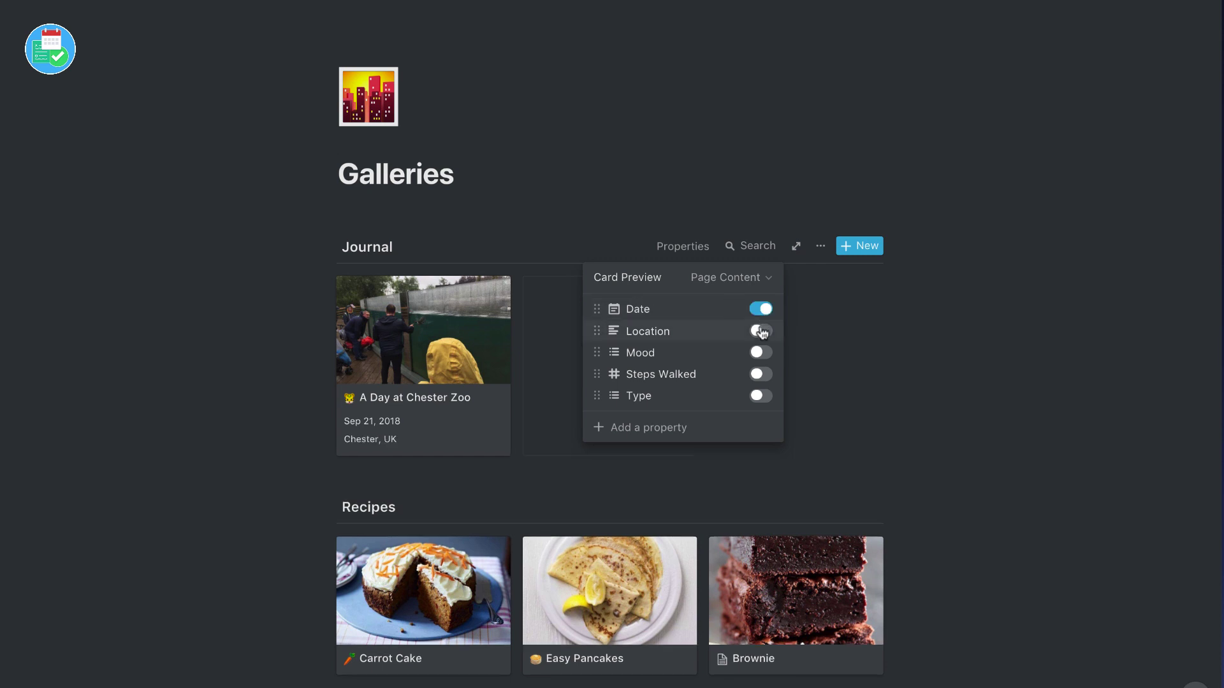
pyautogui.click(761, 353)
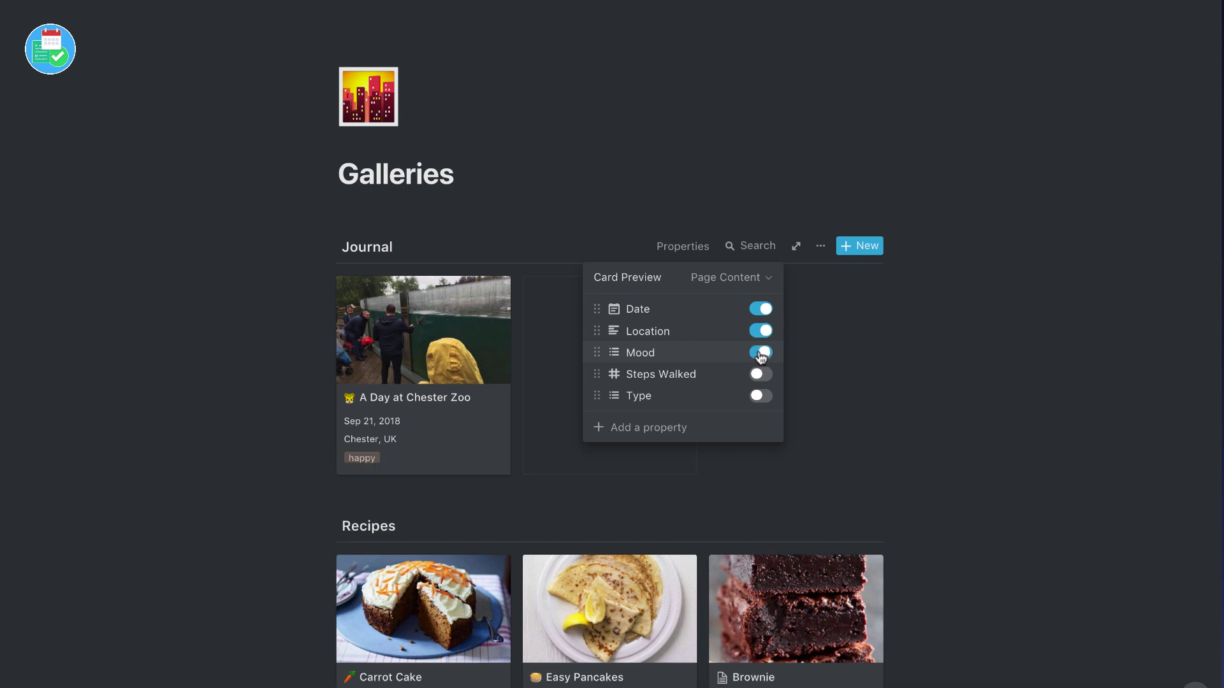
pyautogui.click(762, 353)
pyautogui.click(762, 374)
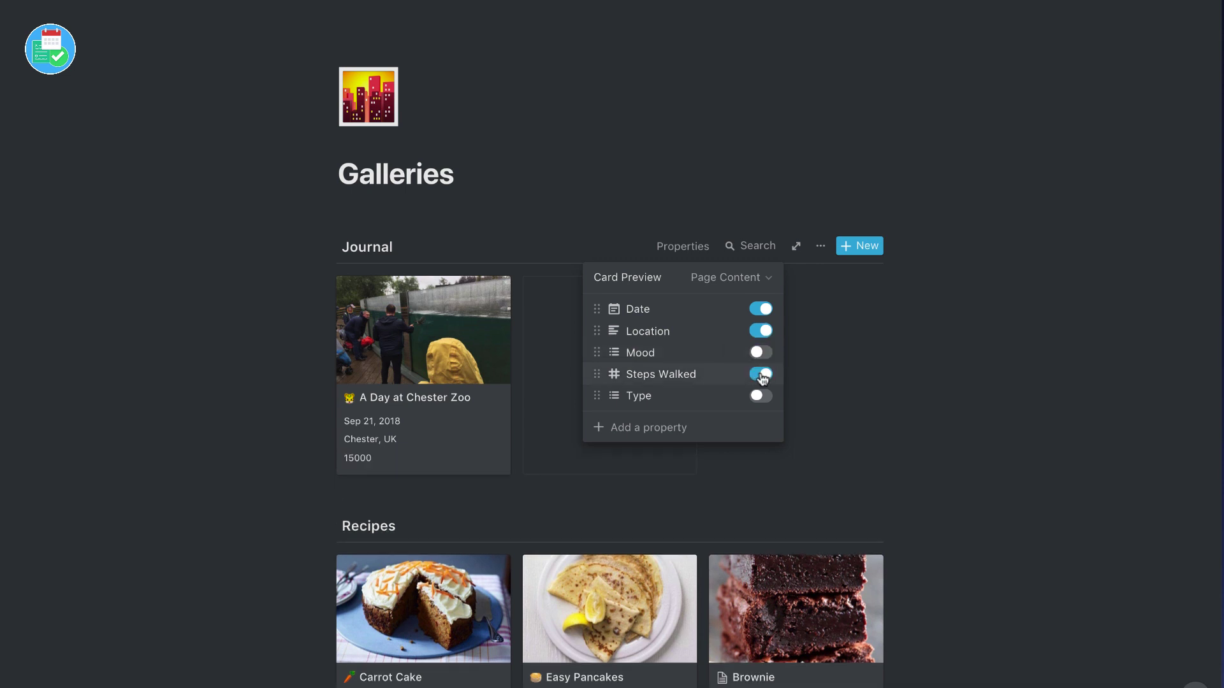
pyautogui.click(762, 375)
pyautogui.click(762, 395)
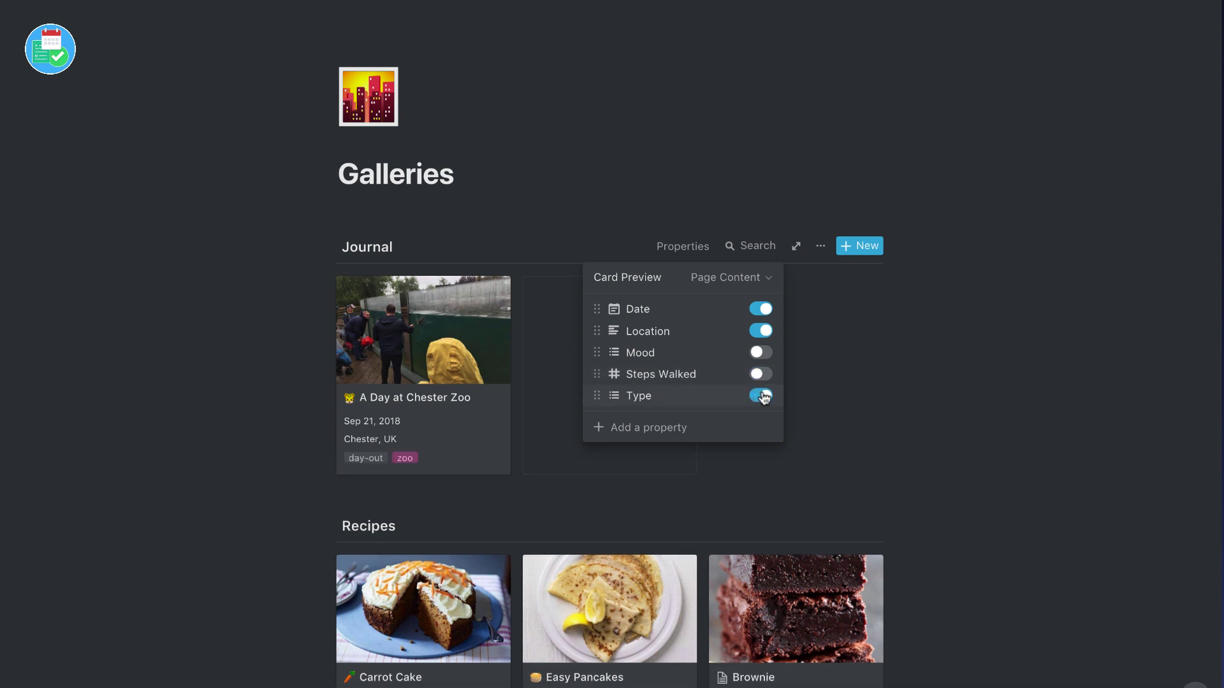
pyautogui.click(756, 472)
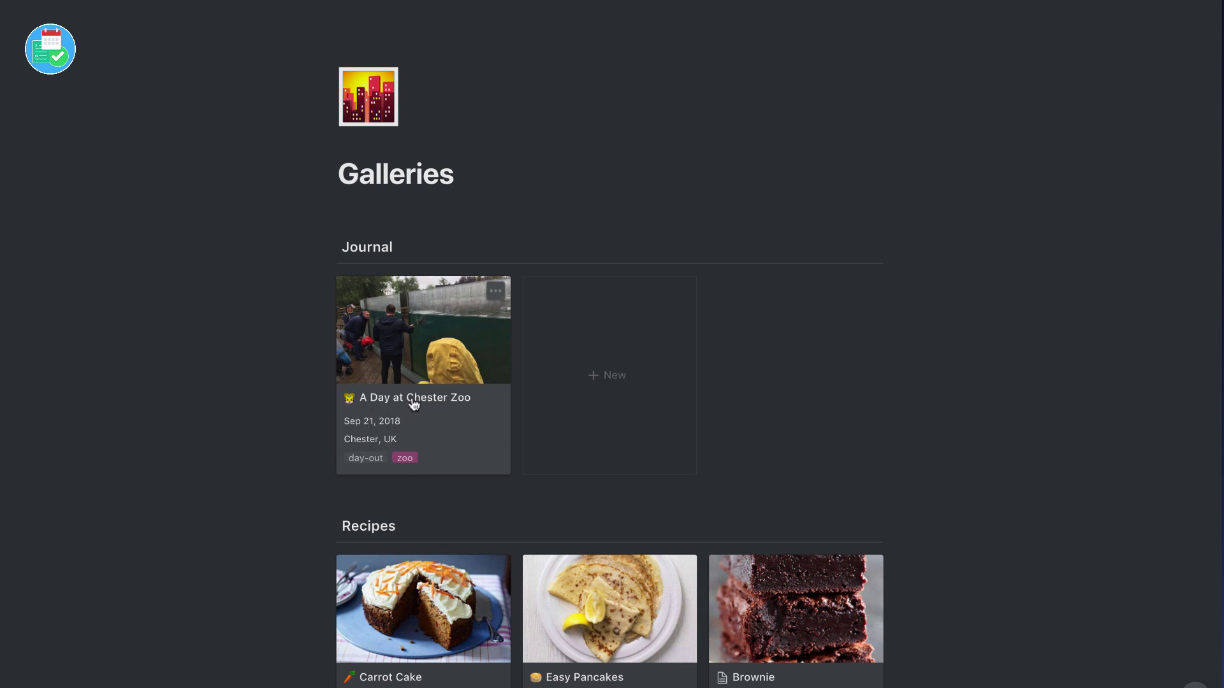
pyautogui.click(421, 334)
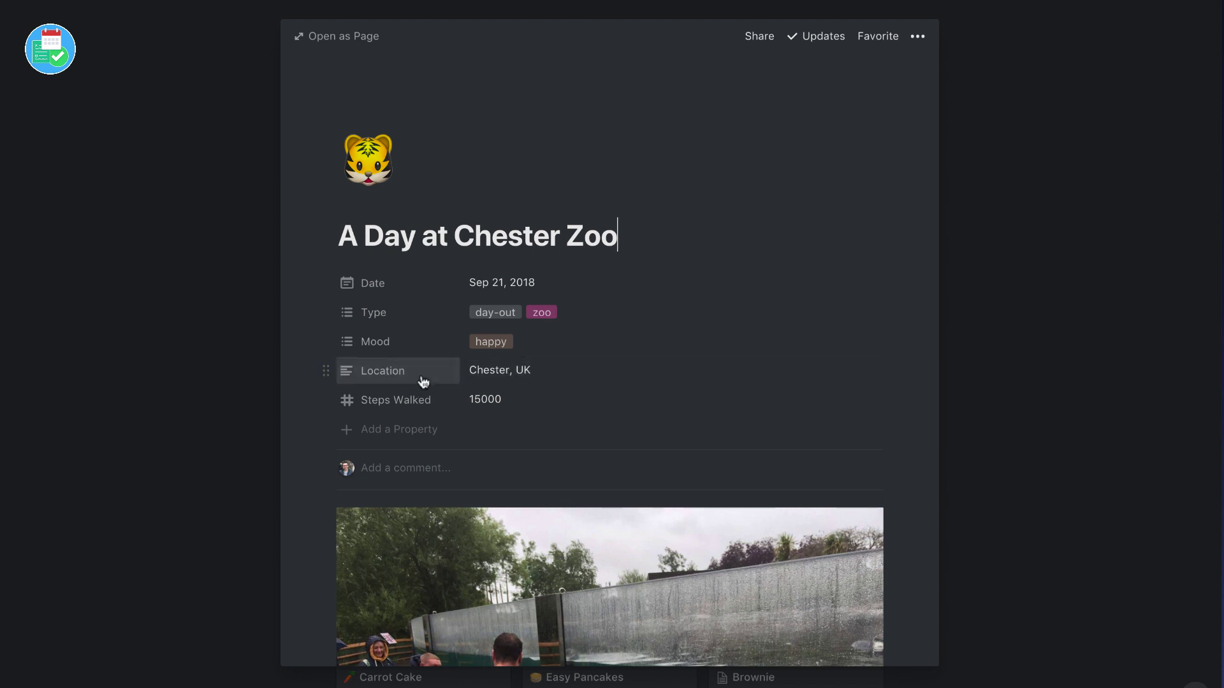
pyautogui.click(408, 373)
pyautogui.click(445, 451)
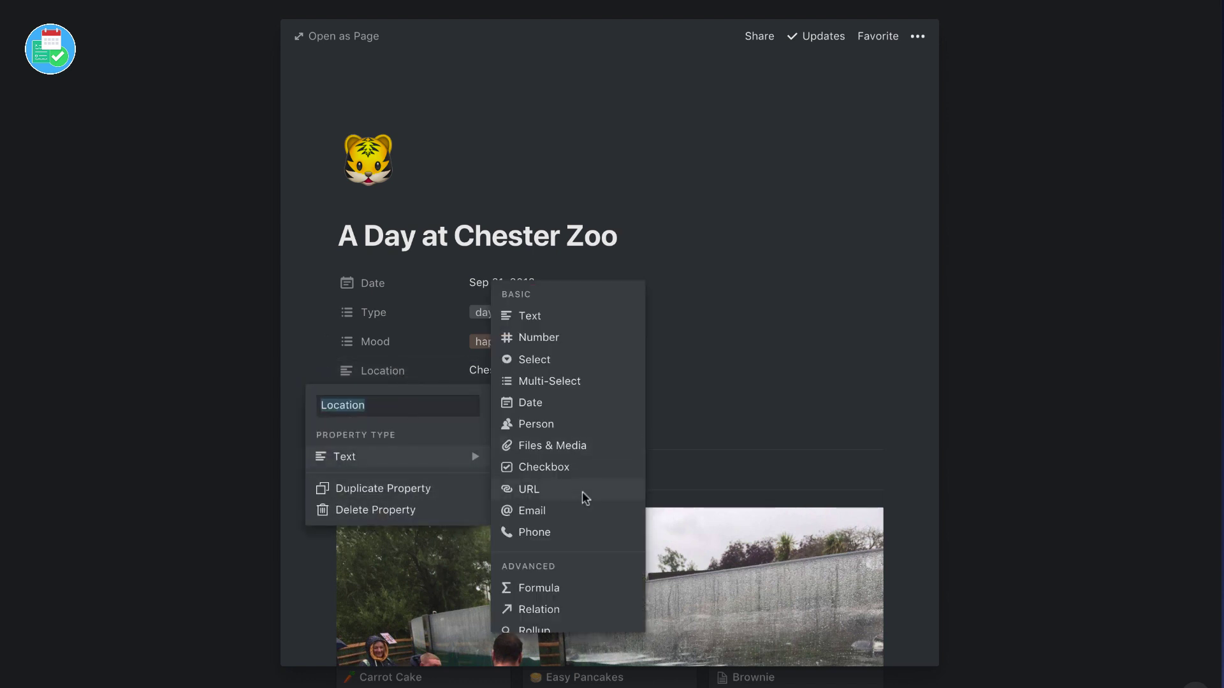
pyautogui.scroll(-3, 583, 491)
pyautogui.click(679, 390)
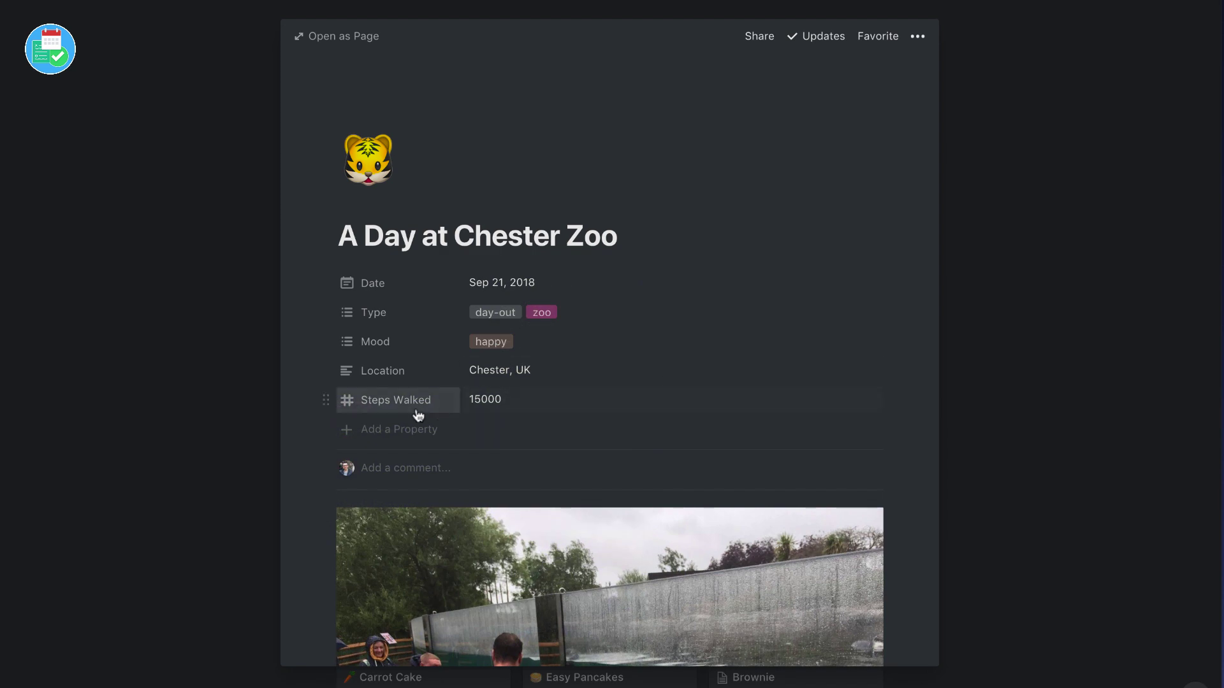
pyautogui.scroll(-5, 495, 426)
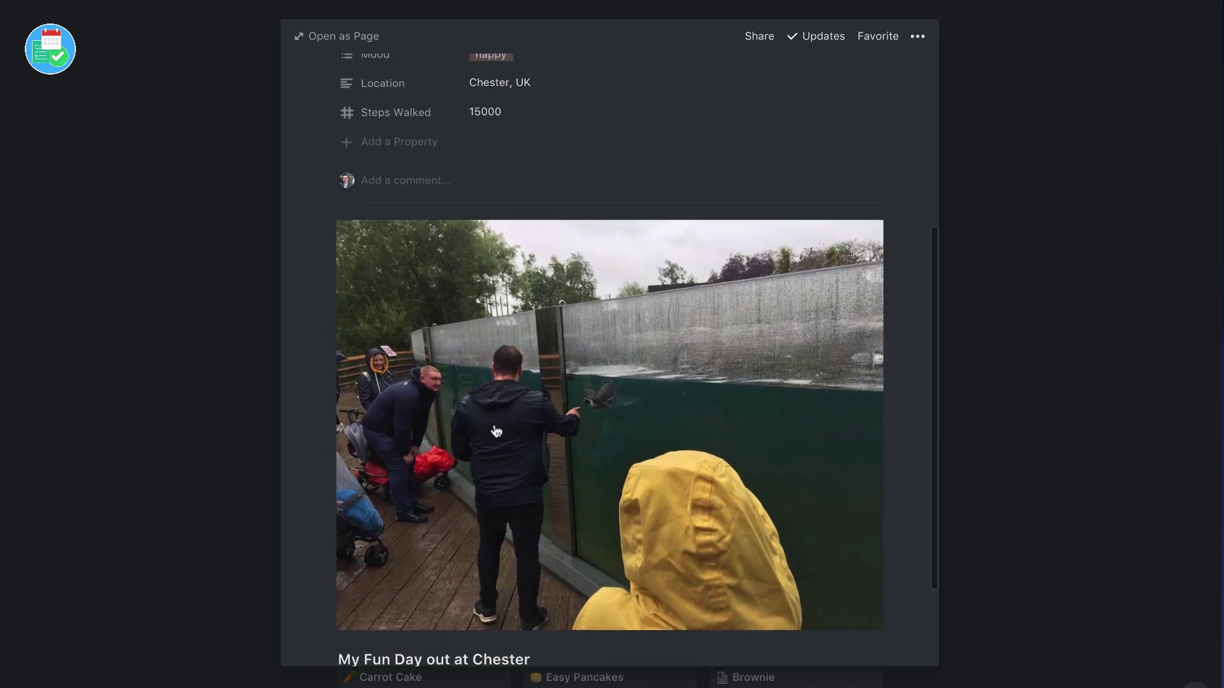
pyautogui.scroll(-2, 496, 431)
pyautogui.moveTo(471, 564)
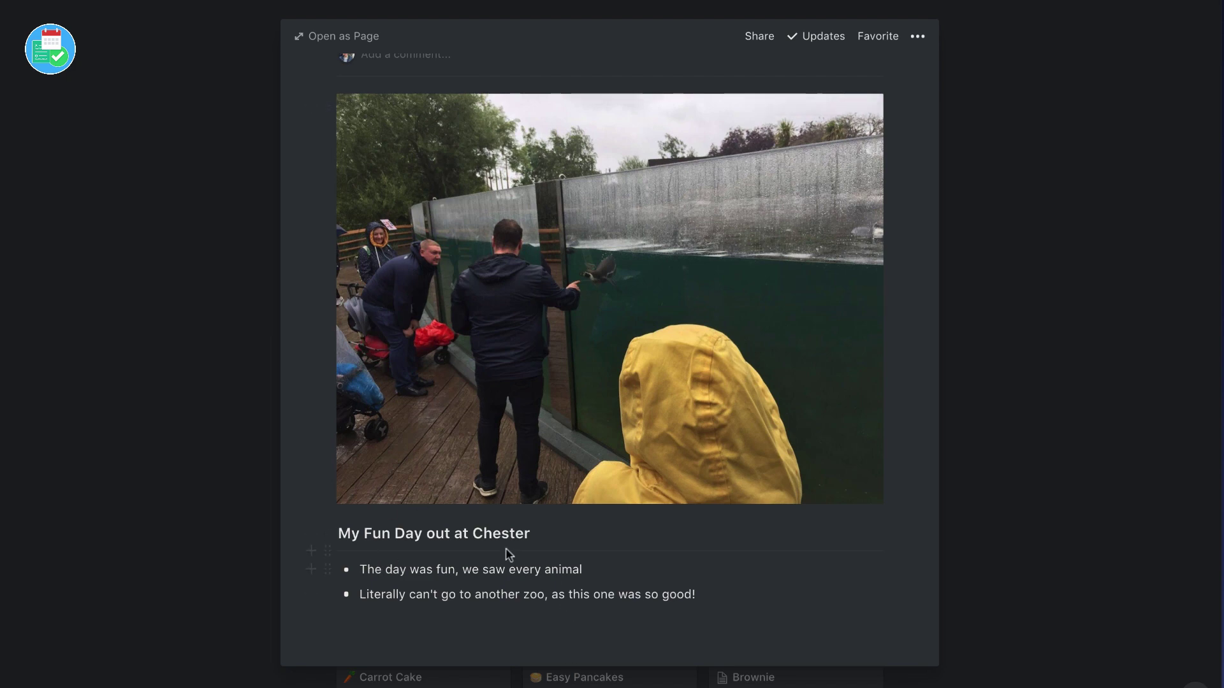
pyautogui.scroll(7, 508, 554)
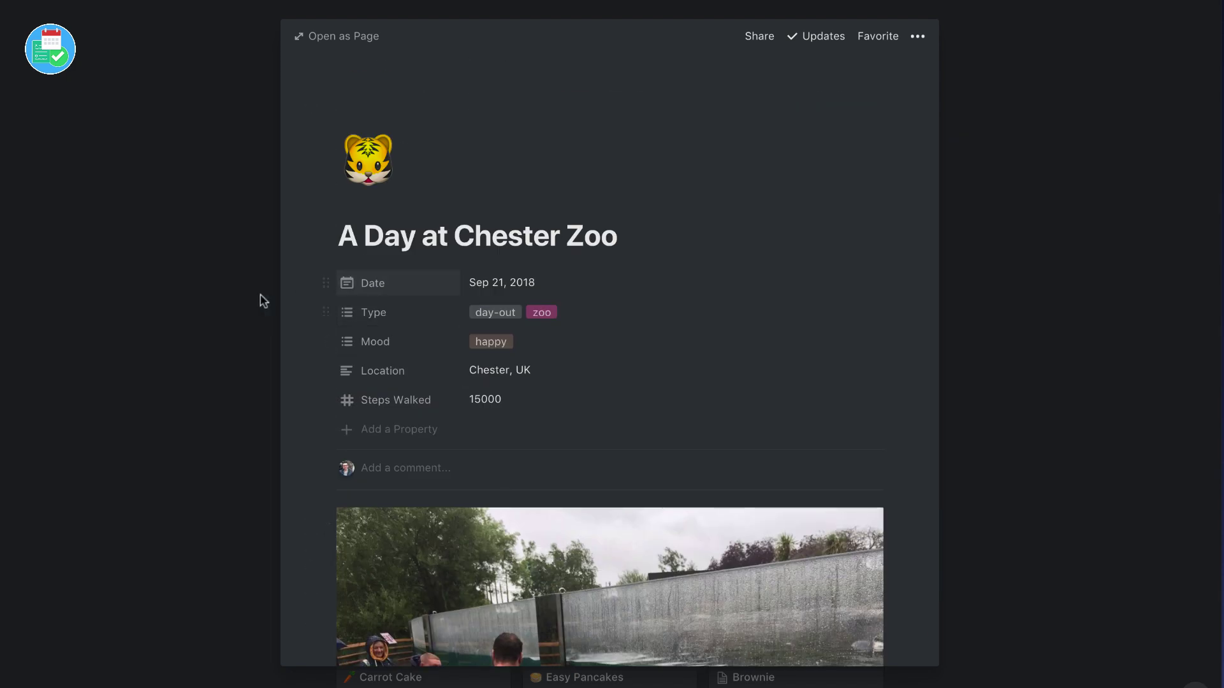
pyautogui.click(230, 323)
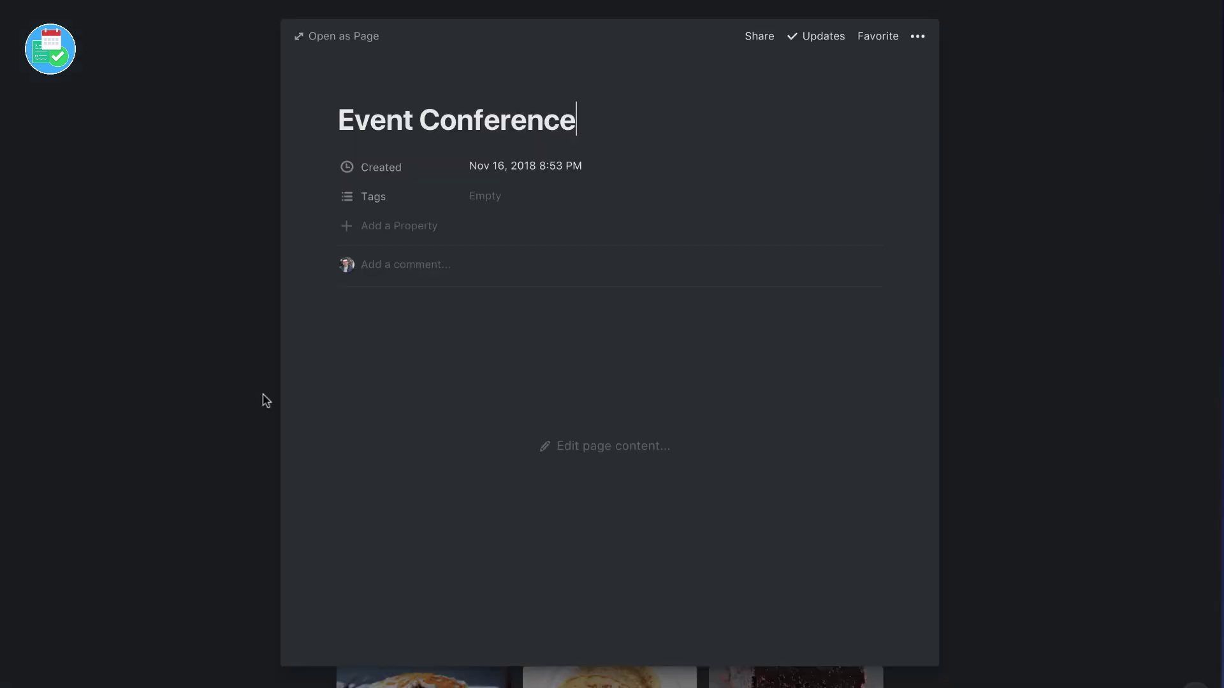
# - Give the Event Conference page an icon
pyautogui.click(233, 390)
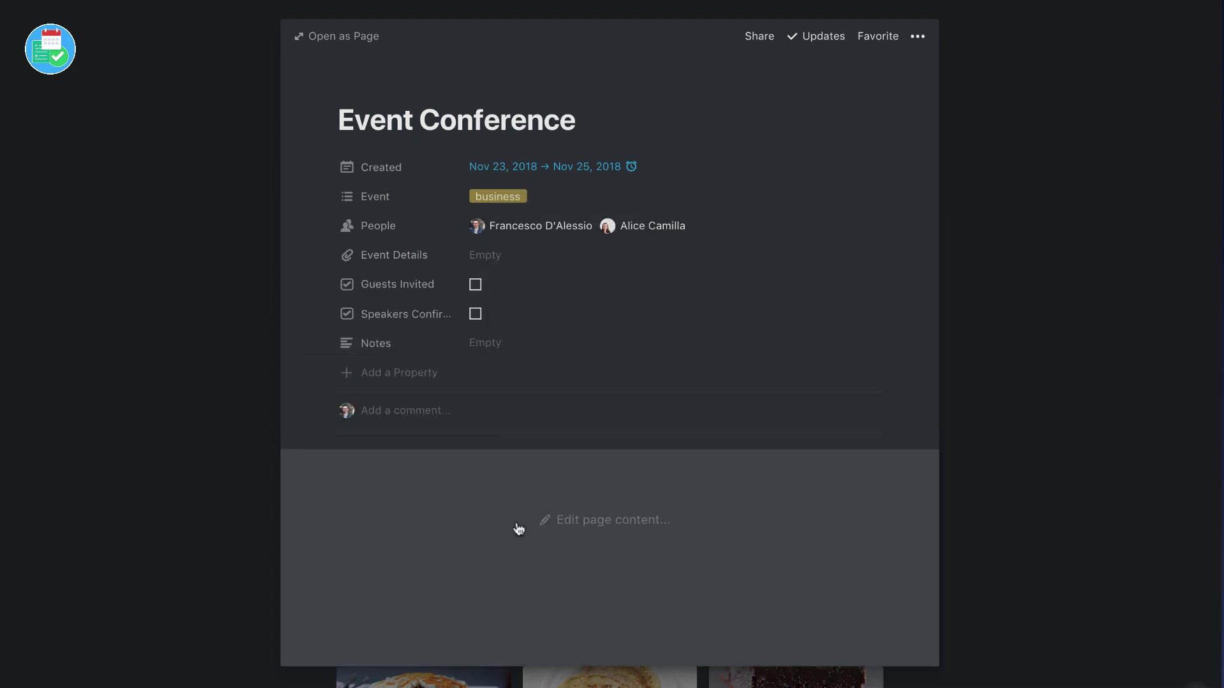
pyautogui.click(369, 95)
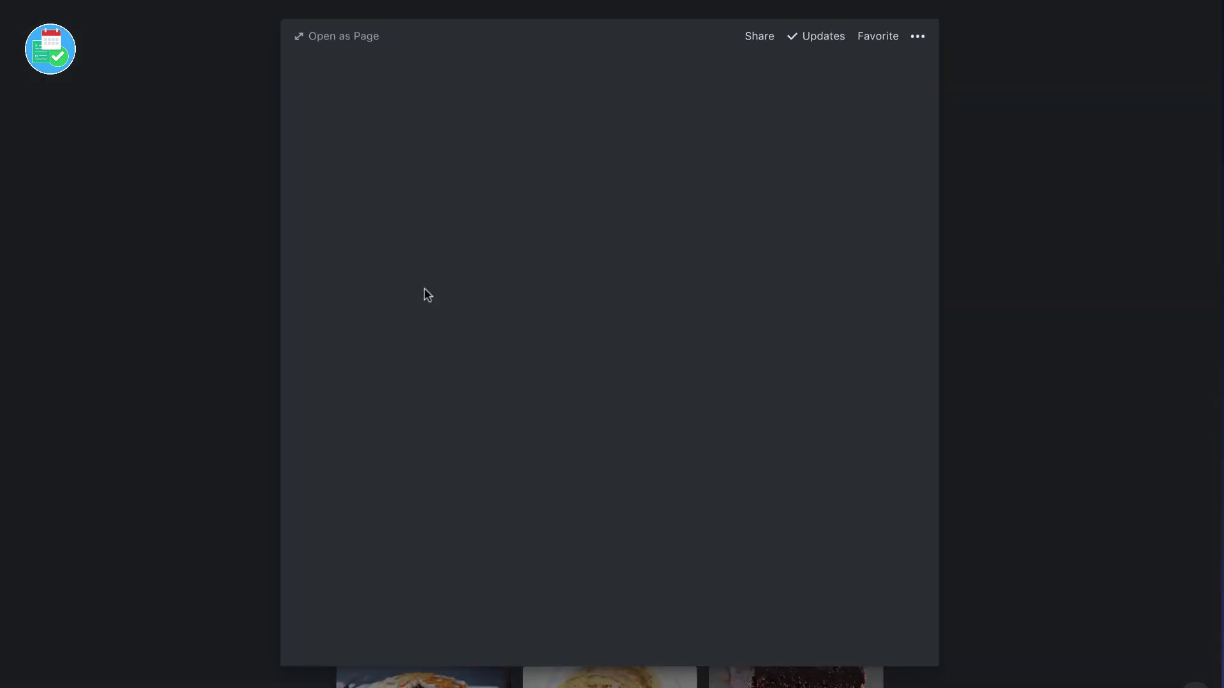
pyautogui.scroll(-1, 541, 336)
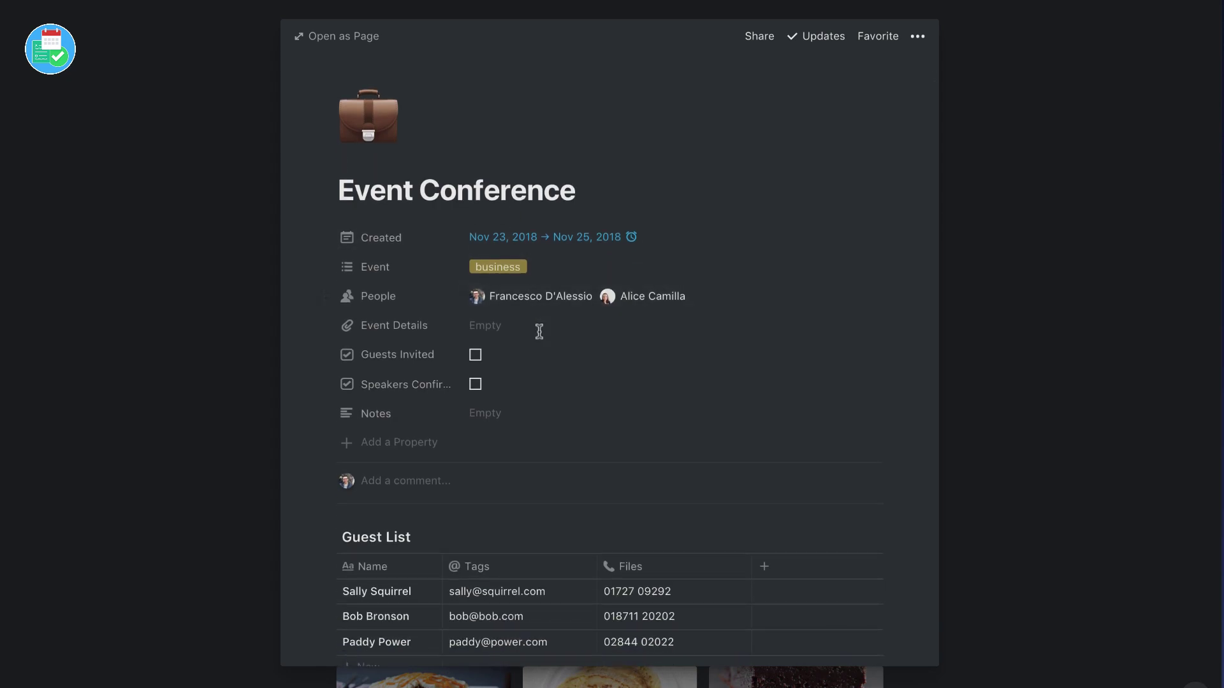
pyautogui.scroll(1, 544, 323)
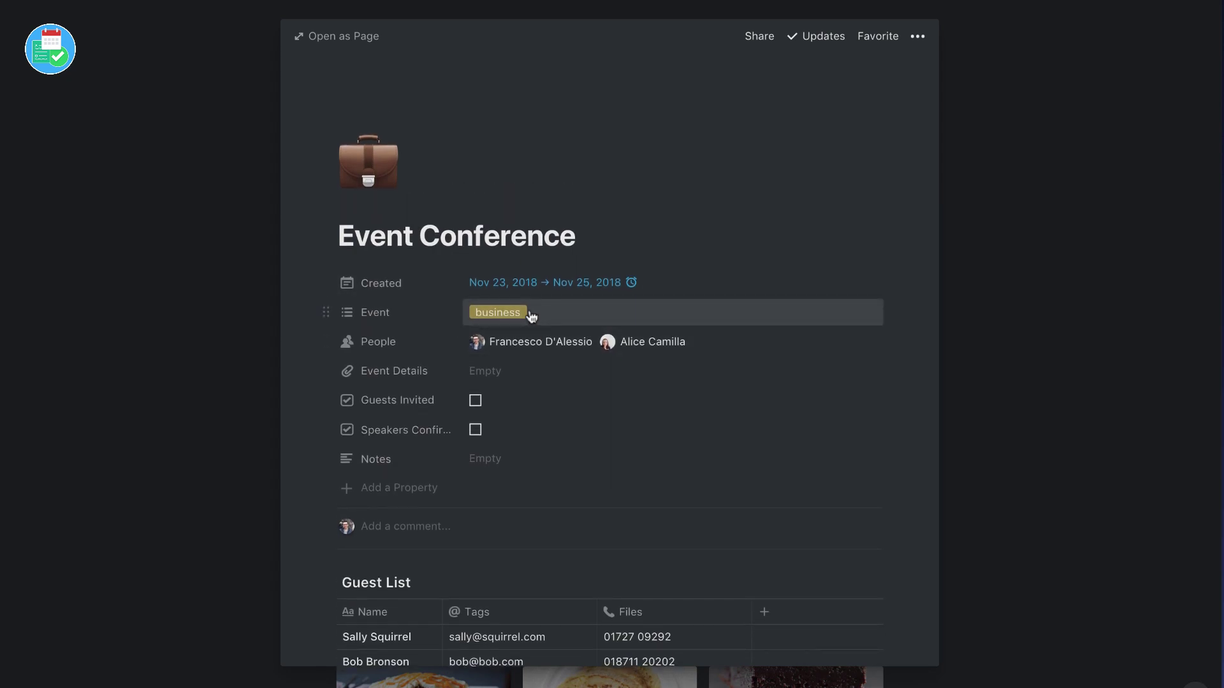
# - Rename the Created property to Dates of Event and check the Nov 23–25, 2018 range
pyautogui.click(400, 293)
pyautogui.write('Dates of Event')
pyautogui.press('Return')
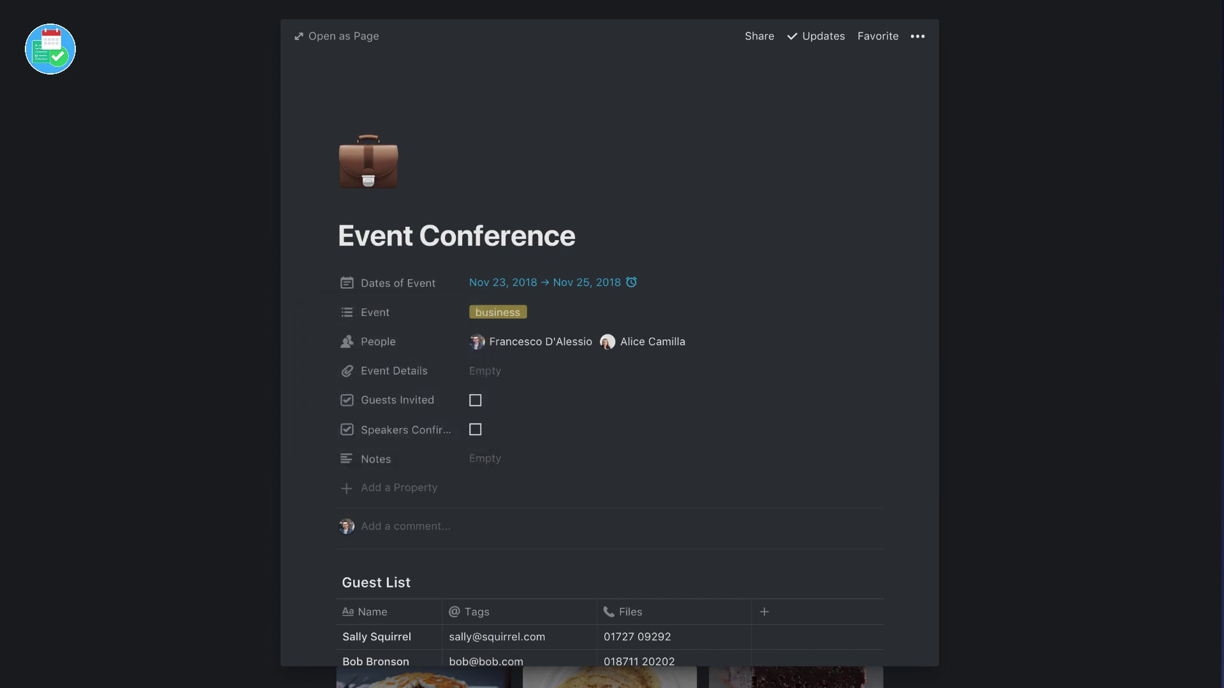
pyautogui.click(522, 292)
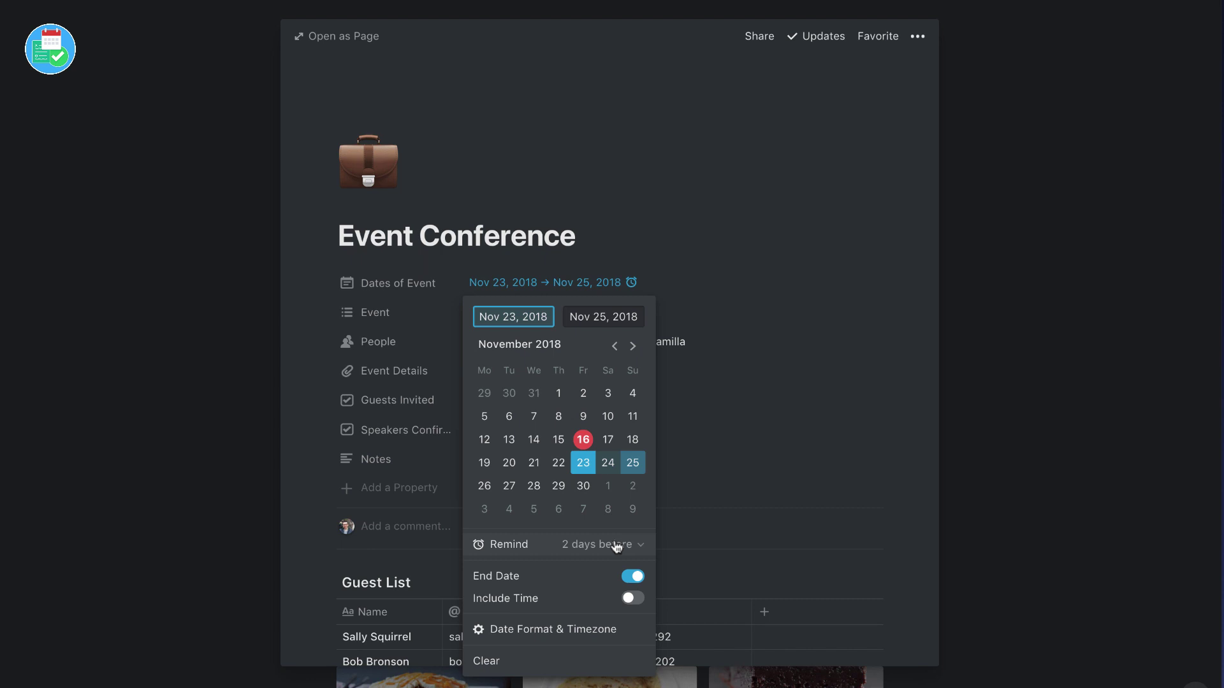
pyautogui.click(717, 428)
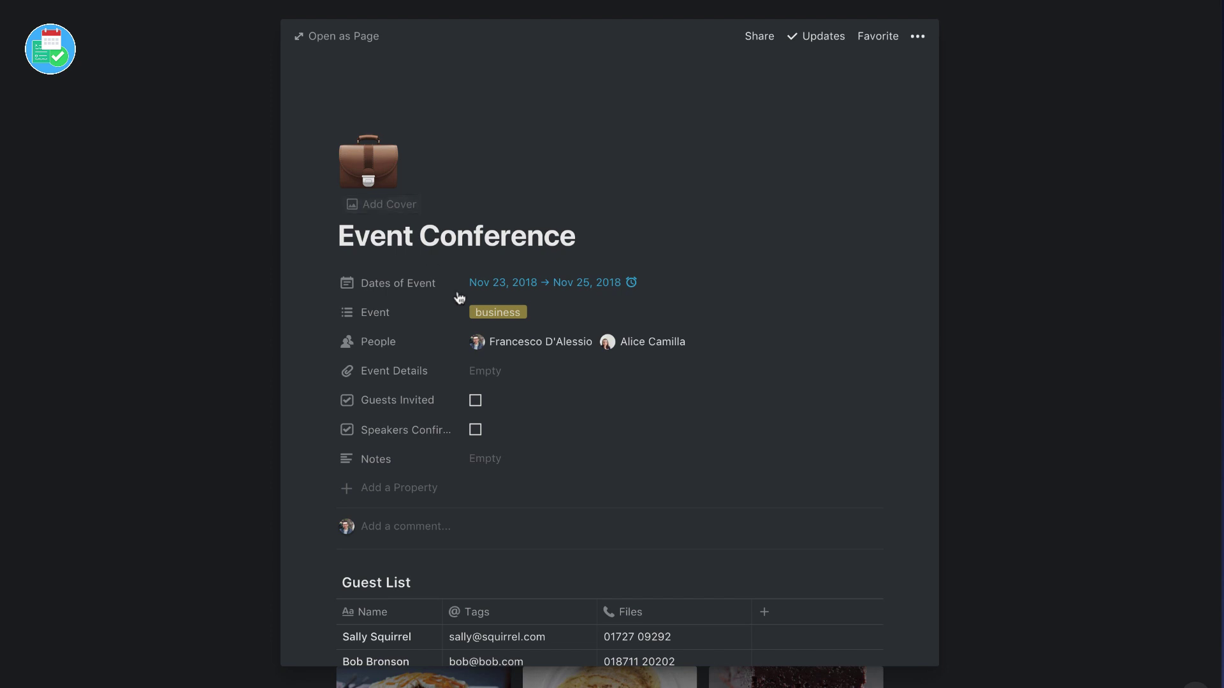
# - Add a Calendar view to the Projects database
pyautogui.click(164, 349)
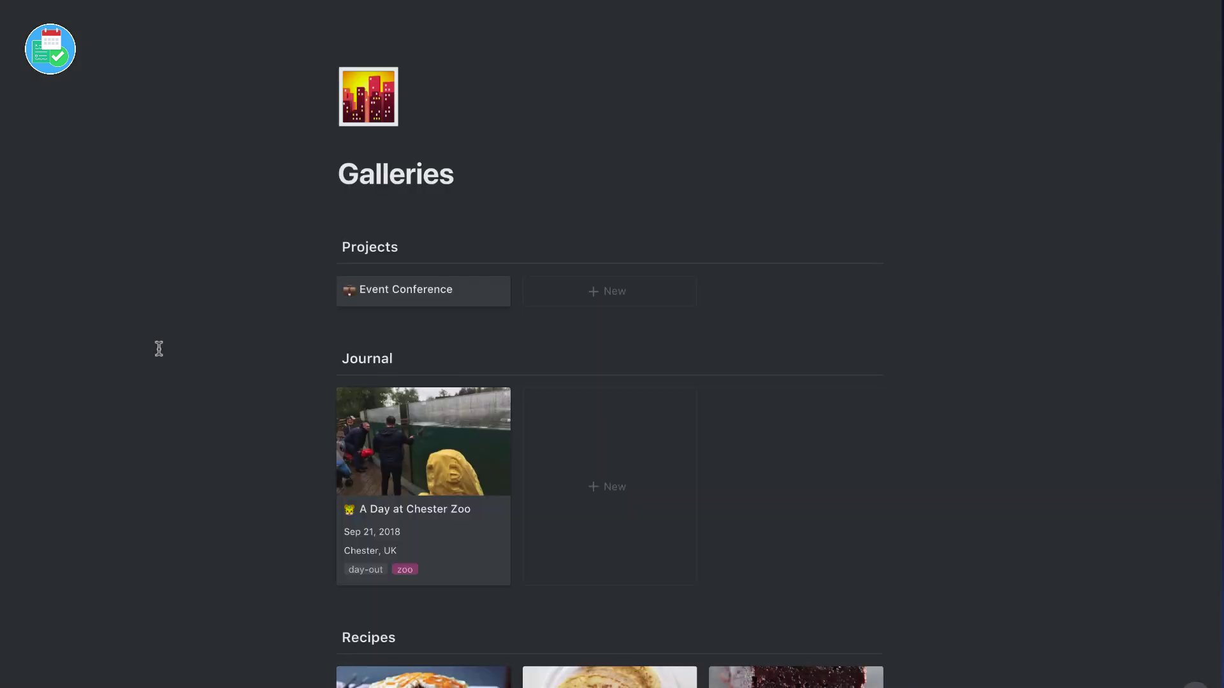
pyautogui.click(439, 250)
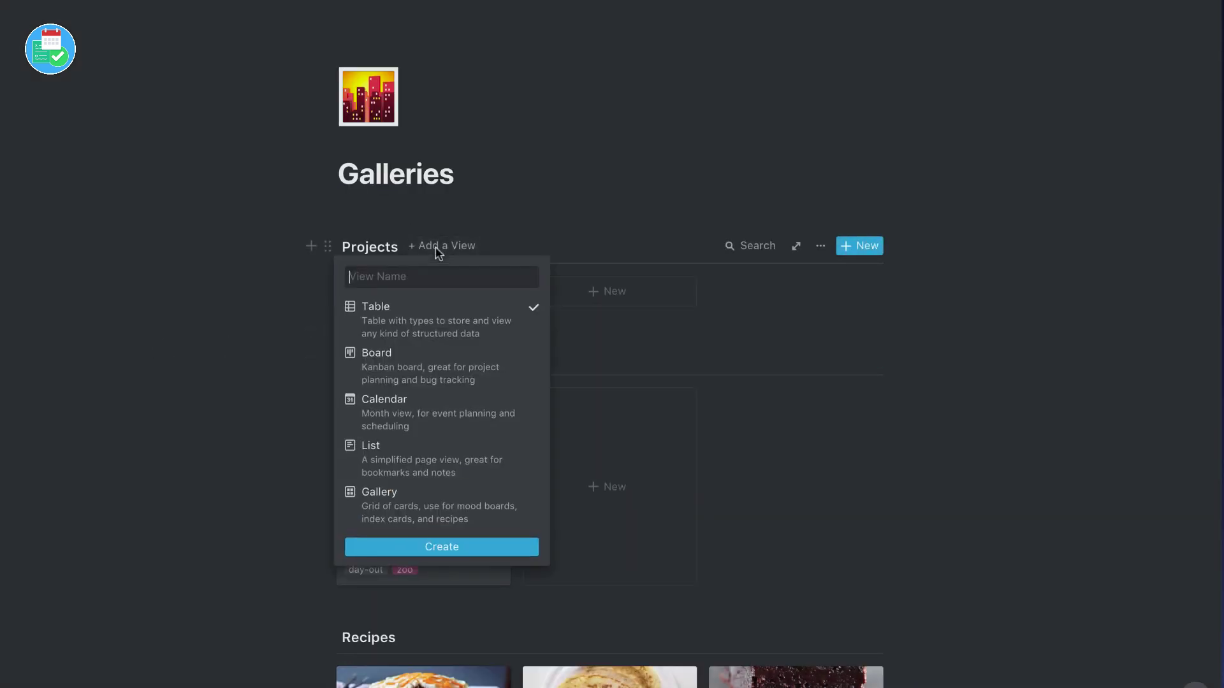
pyautogui.click(440, 410)
pyautogui.click(453, 547)
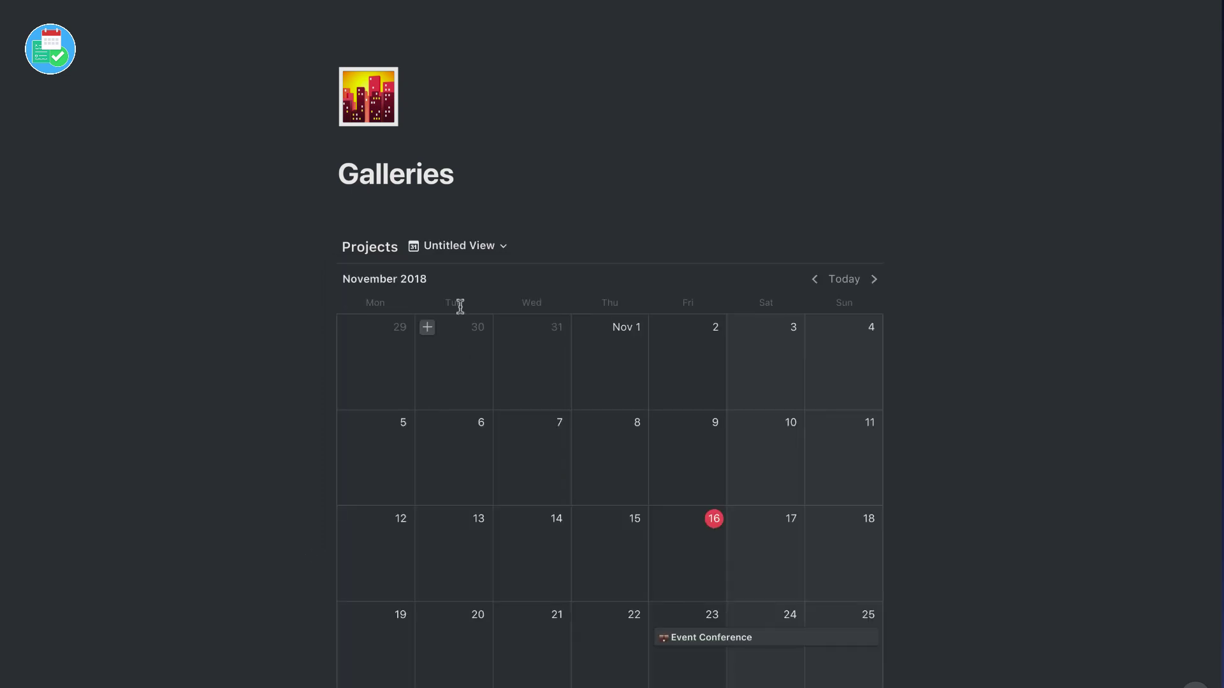
pyautogui.scroll(-3, 492, 385)
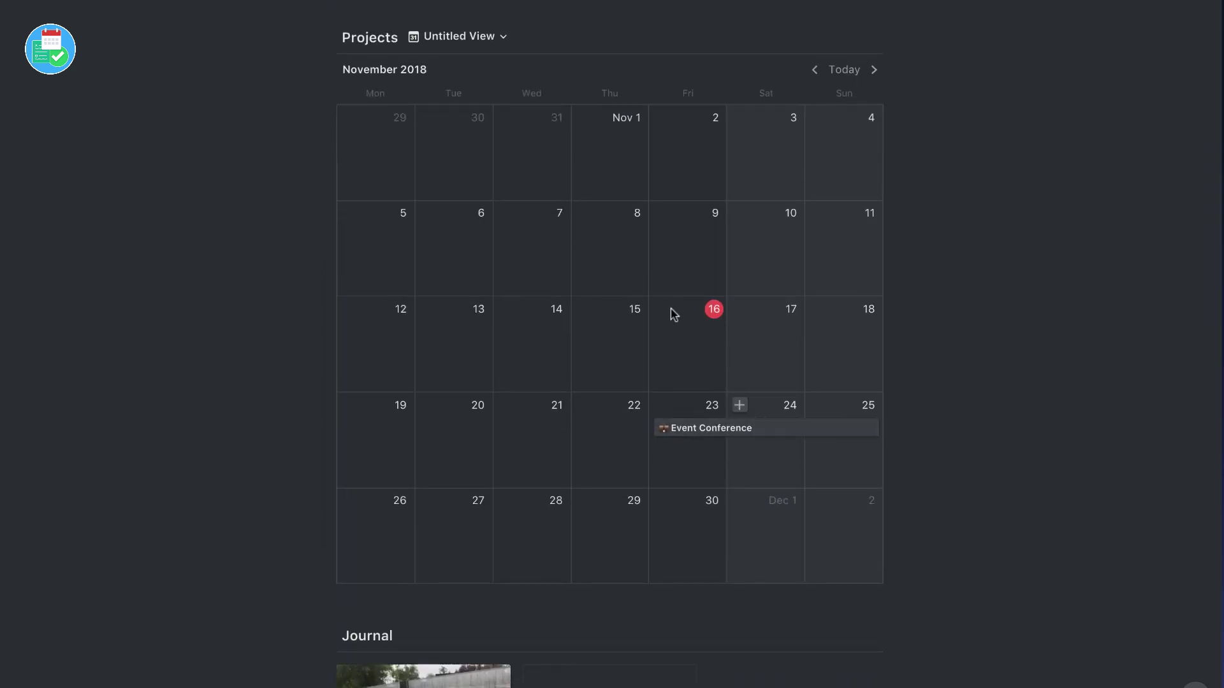
pyautogui.scroll(1, 599, 268)
# - Switch Projects back to Gallery view and open the Event Conference page
pyautogui.click(442, 73)
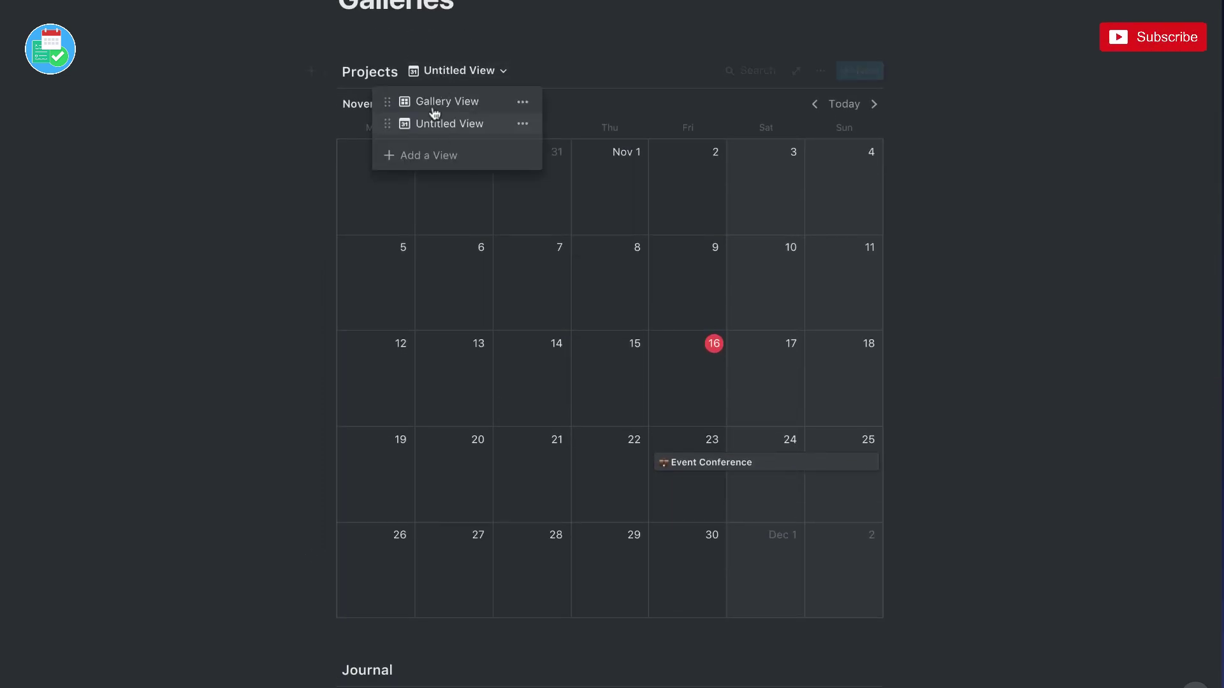
pyautogui.click(437, 102)
pyautogui.scroll(3, 446, 179)
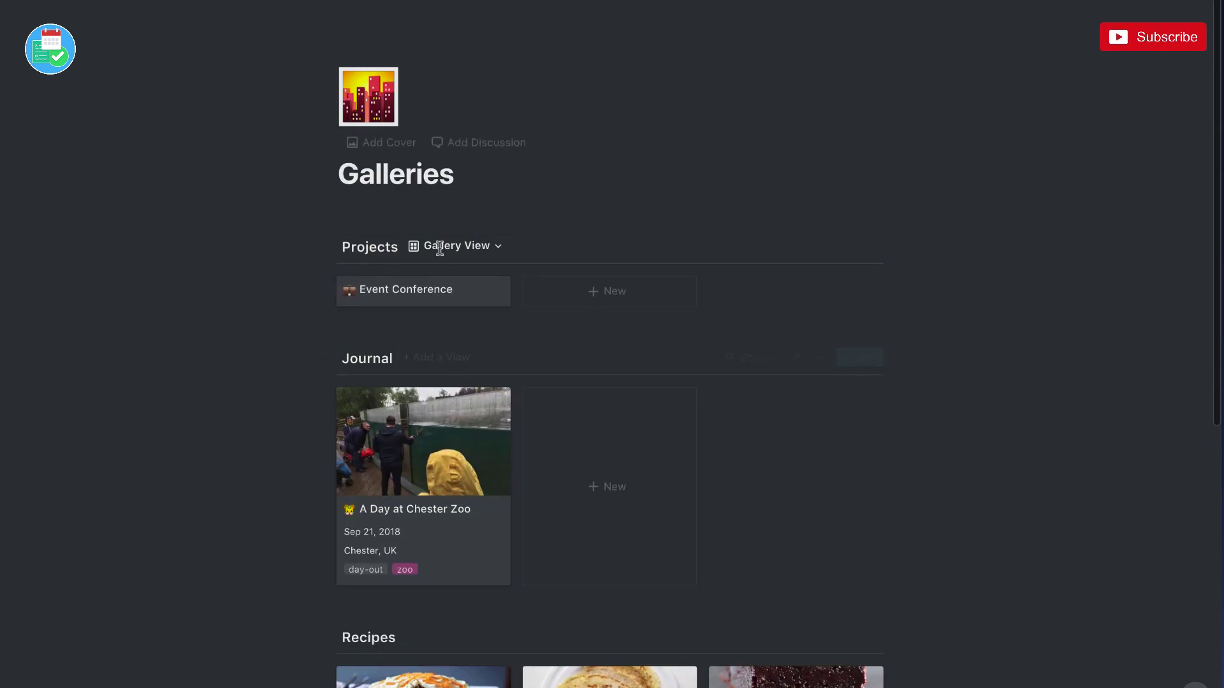
pyautogui.click(437, 288)
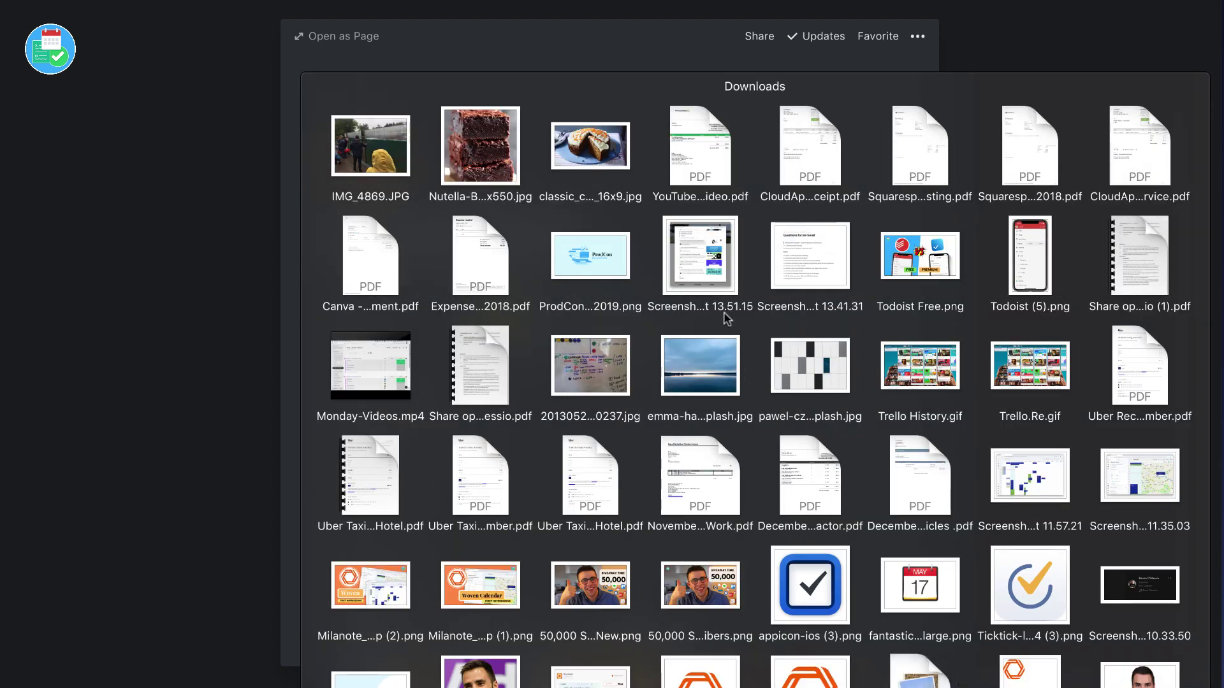
# - Attach the April receipt to Event Details, then open and close the Guests Invited property menu
pyautogui.click(642, 377)
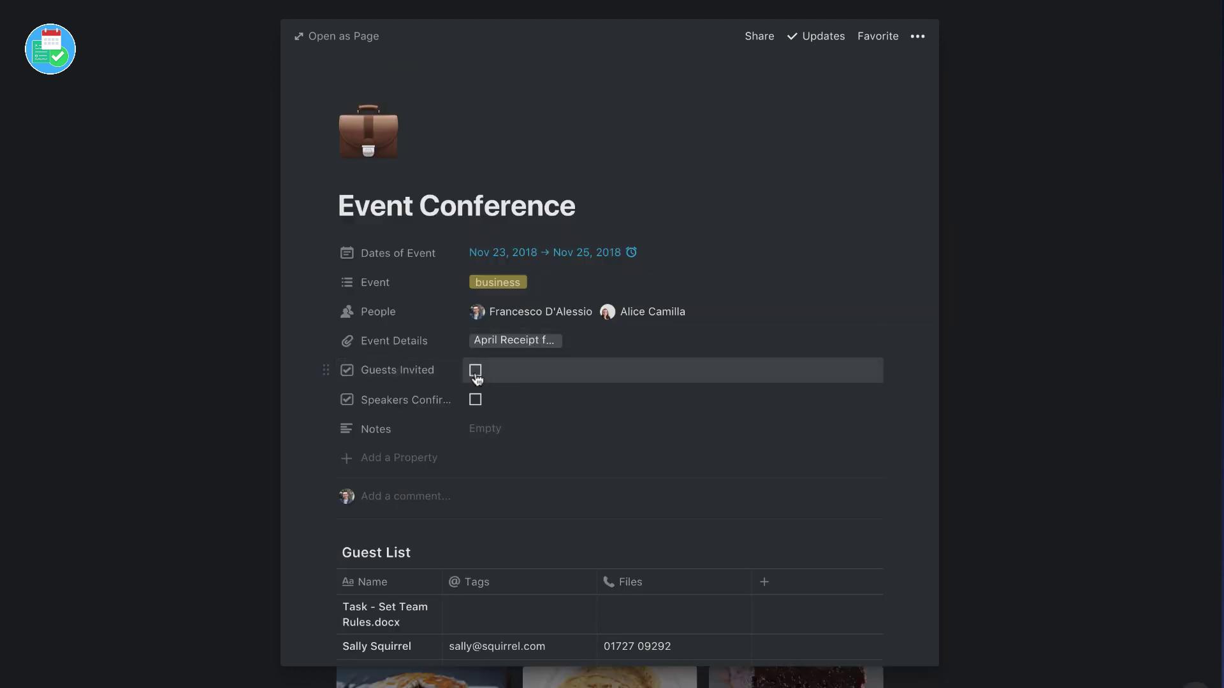
pyautogui.click(421, 376)
pyautogui.moveTo(397, 457)
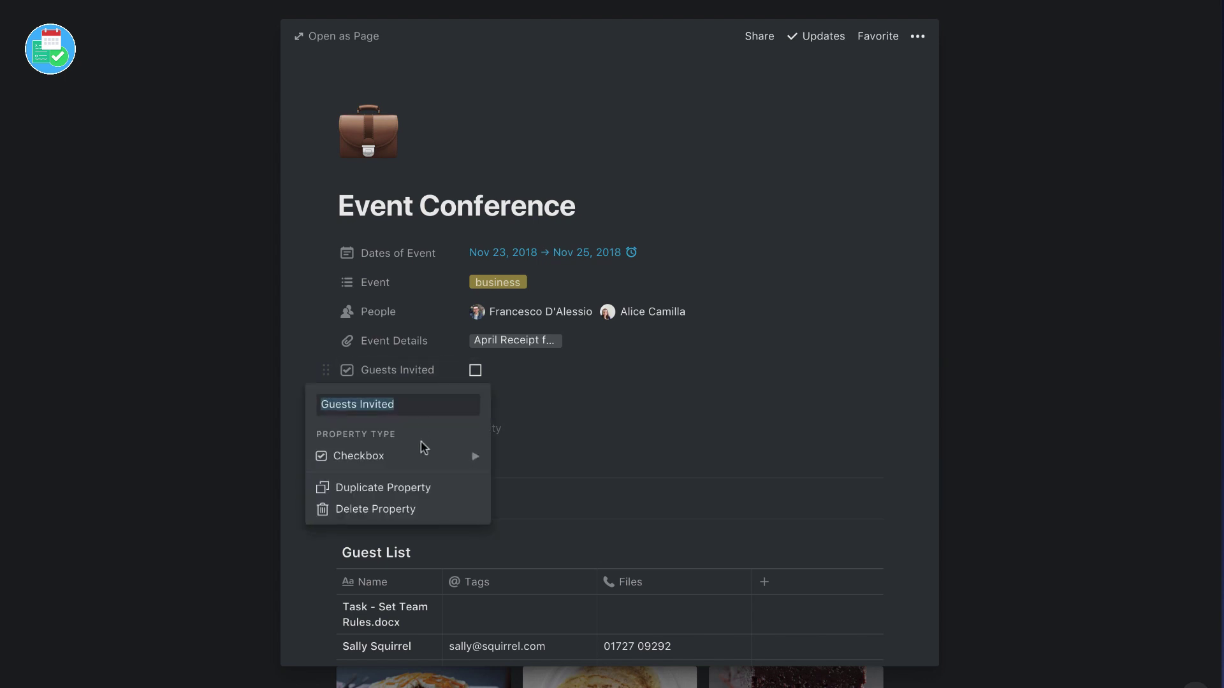
pyautogui.click(772, 409)
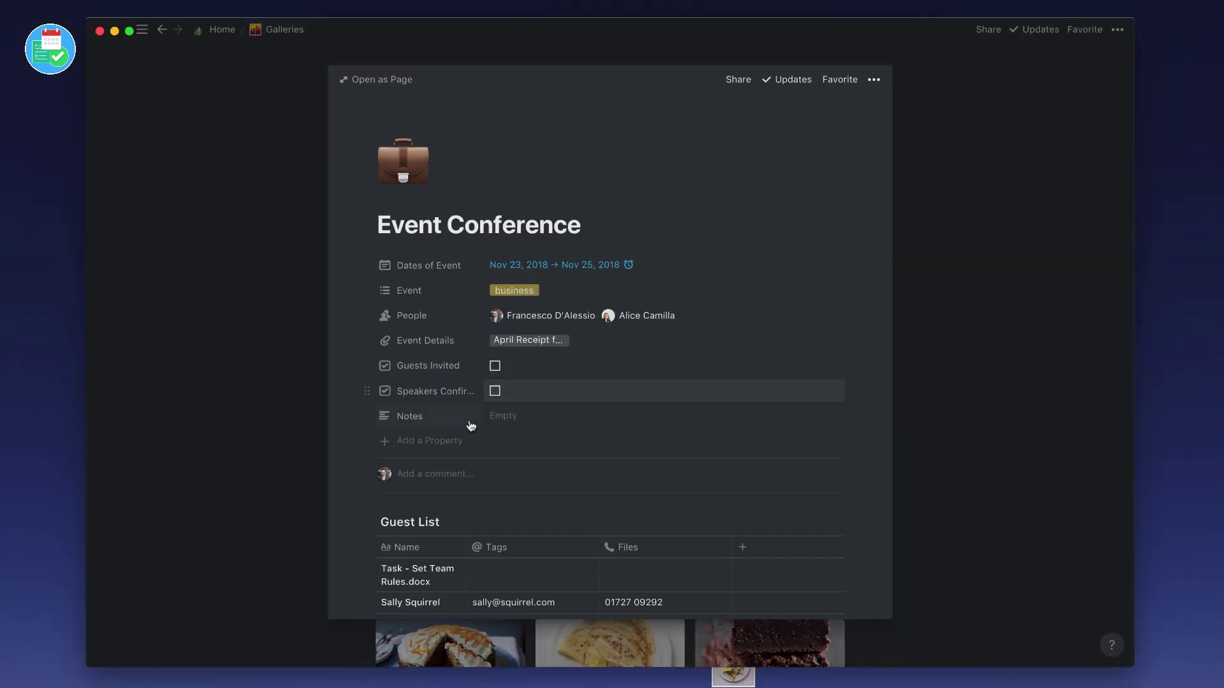
pyautogui.scroll(-3, 441, 425)
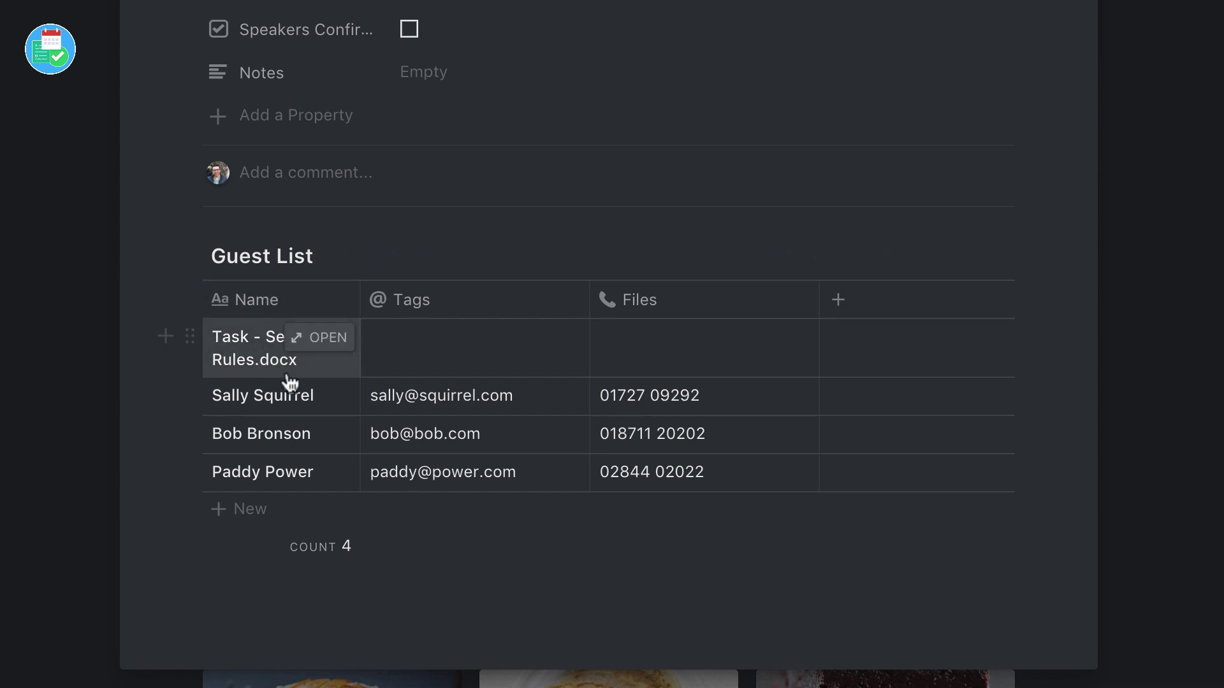
# - Delete the Task - Set Team Rules.docx row and rename the Tags column to Email
pyautogui.click(190, 336)
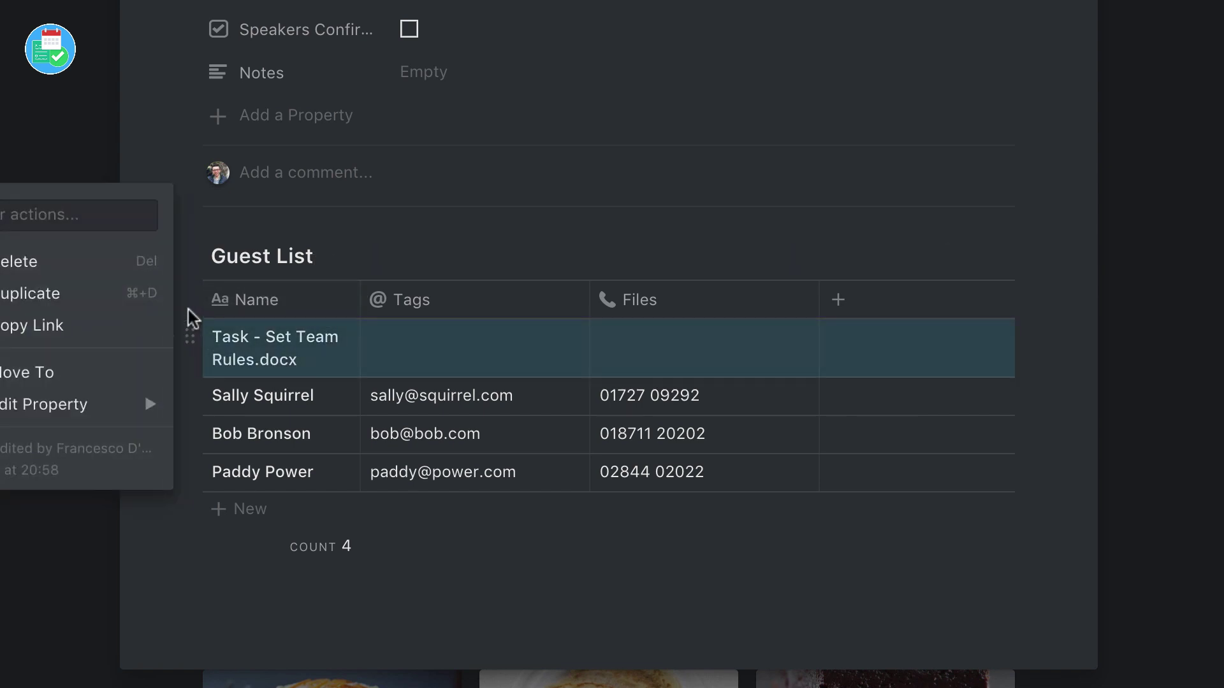
pyautogui.click(100, 263)
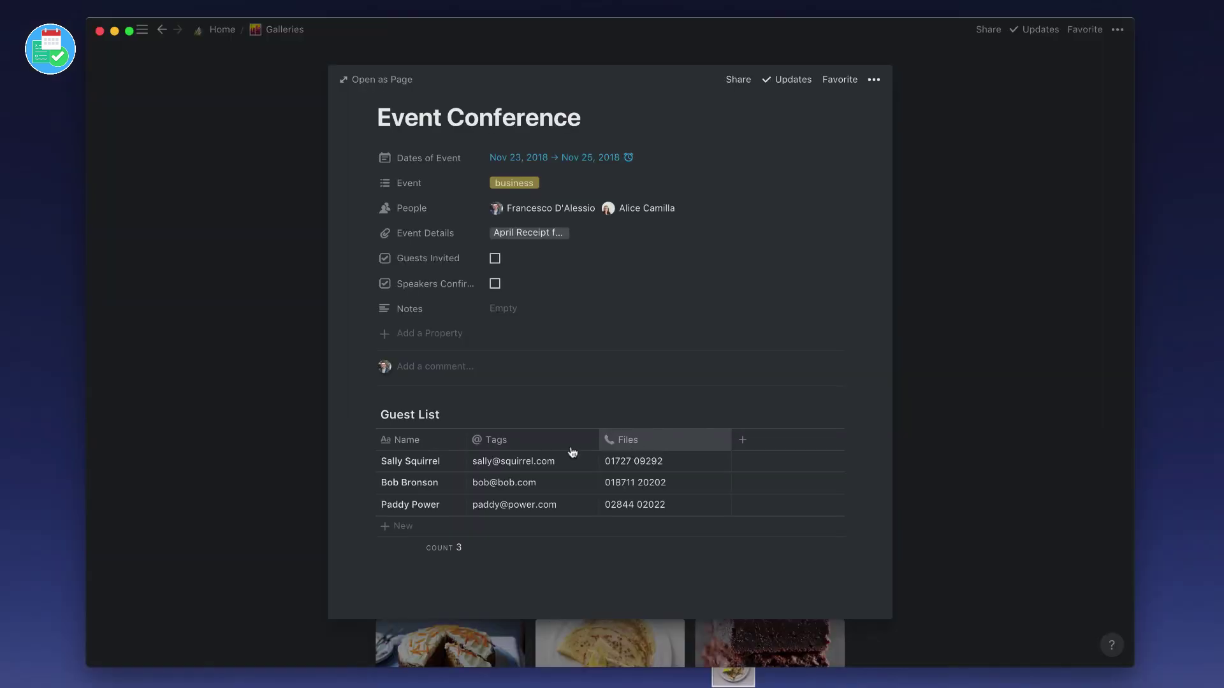
pyautogui.click(491, 441)
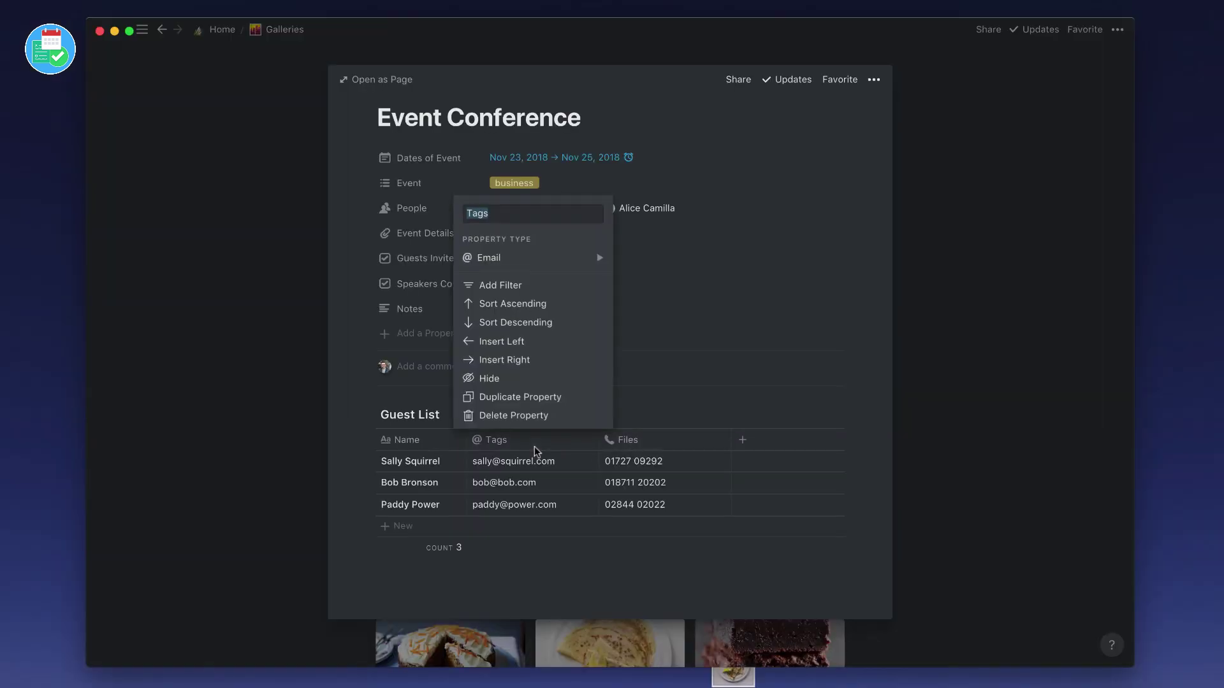
pyautogui.write('Email')
pyautogui.press('Return')
# - Rename the Files column to Phine and close the Event Conference peek
pyautogui.click(625, 447)
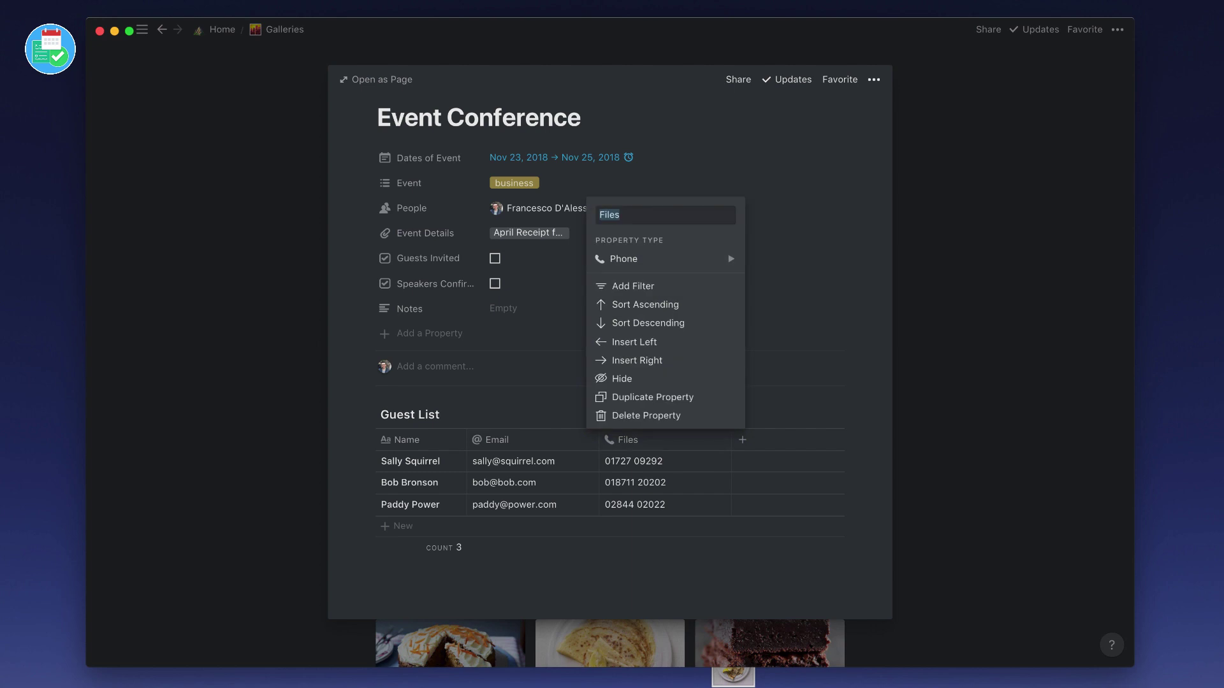
pyautogui.write('Phine')
pyautogui.press('Return')
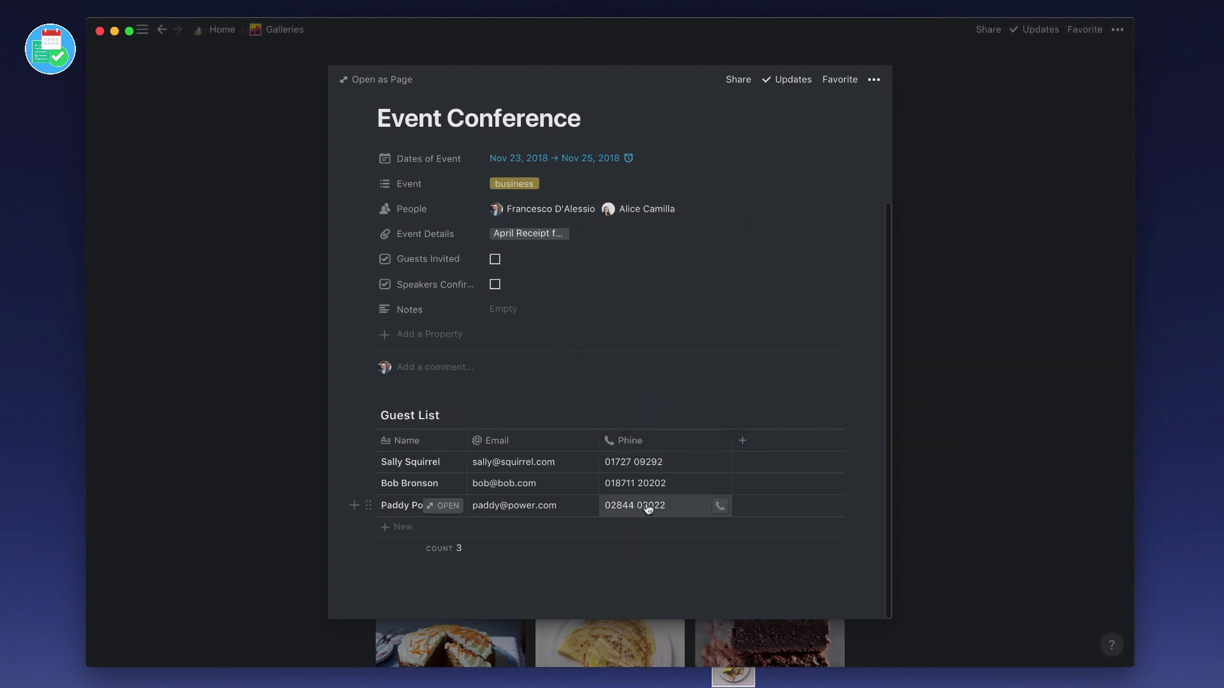
pyautogui.scroll(5, 644, 500)
pyautogui.click(283, 410)
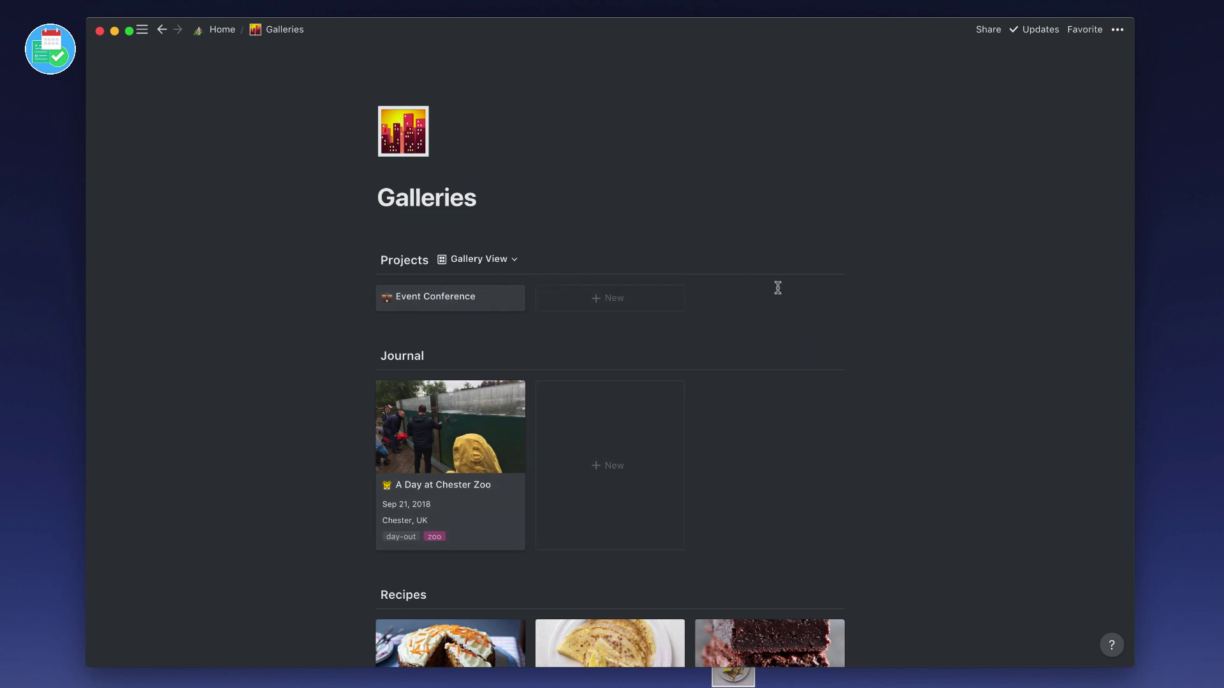
# - Try Projects card settings: Event Details as preview, Guests Invited and Speakers Confirmed shown
pyautogui.moveTo(612, 259)
pyautogui.click(791, 259)
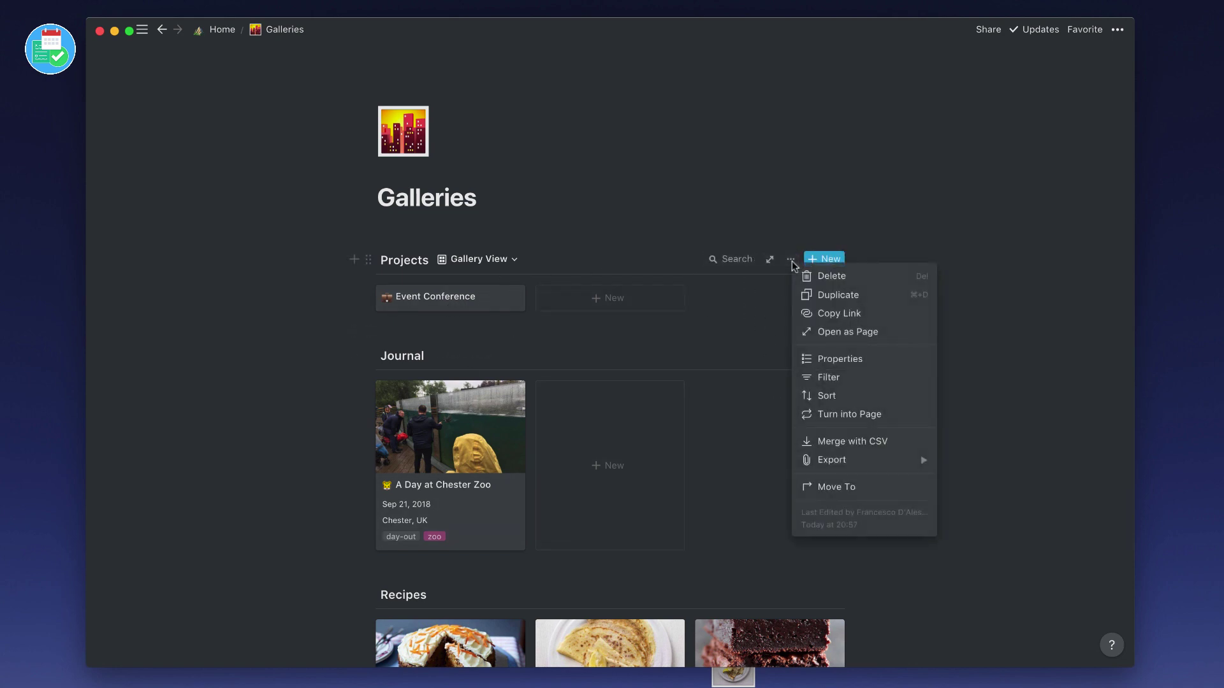
pyautogui.click(833, 357)
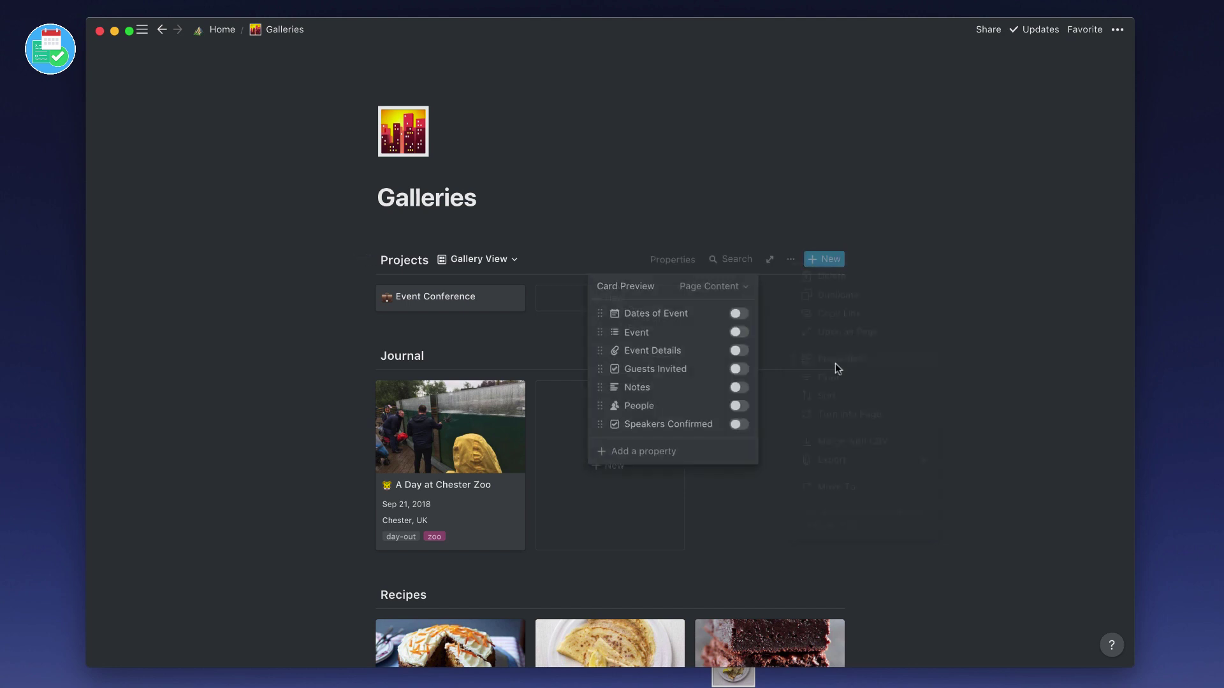
pyautogui.click(741, 315)
pyautogui.click(741, 314)
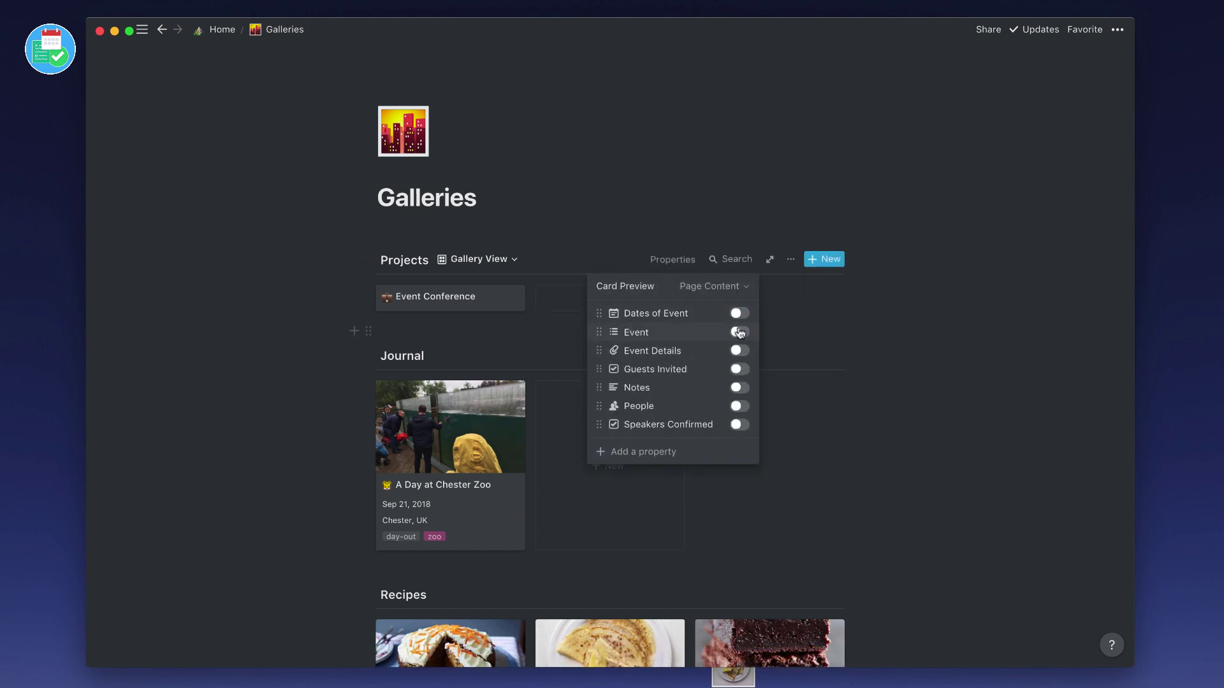
pyautogui.click(740, 332)
pyautogui.click(739, 350)
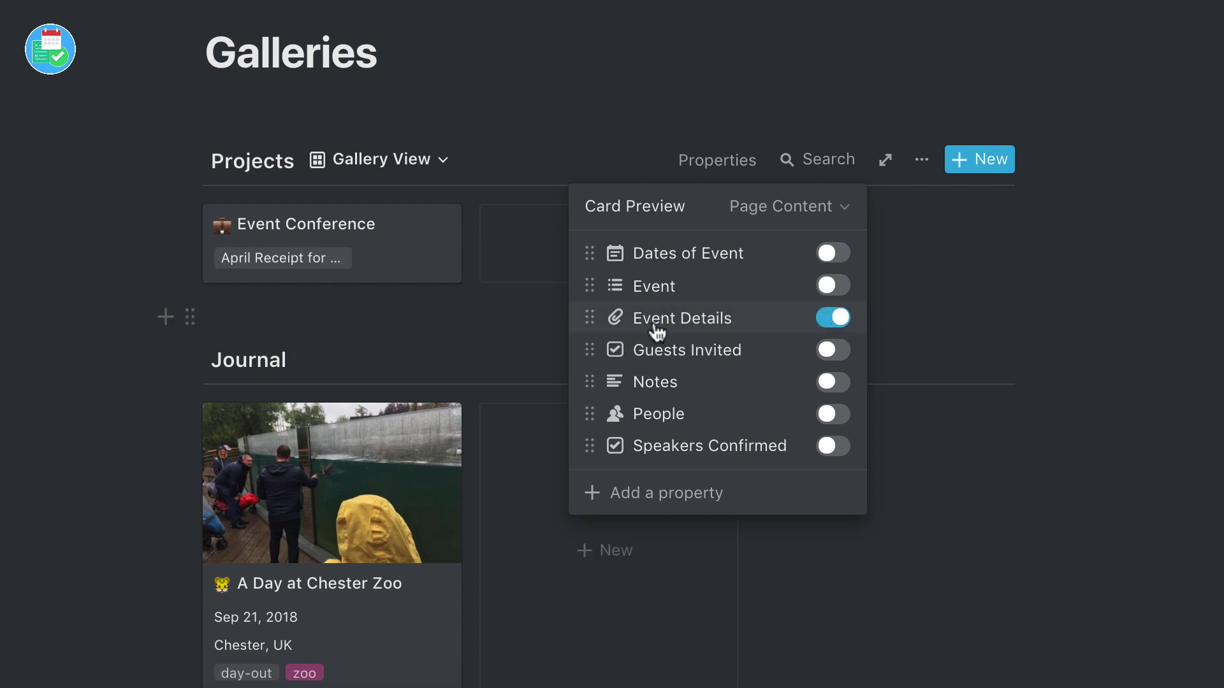
pyautogui.click(828, 318)
pyautogui.click(814, 207)
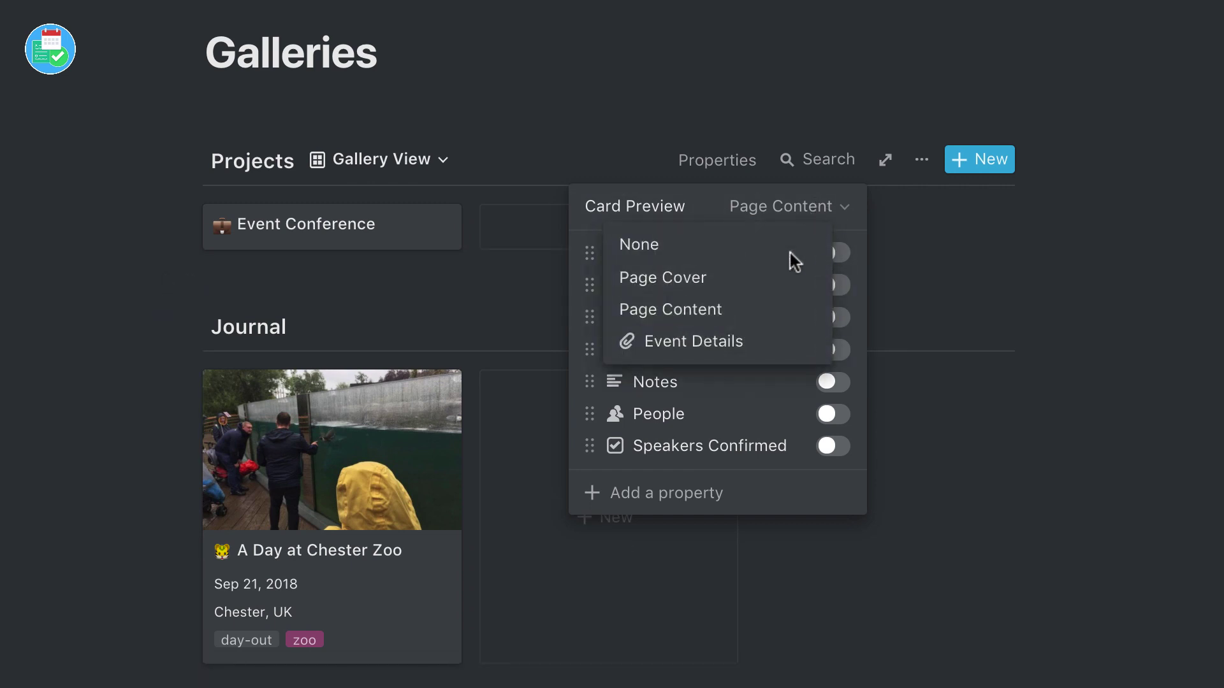
pyautogui.click(741, 344)
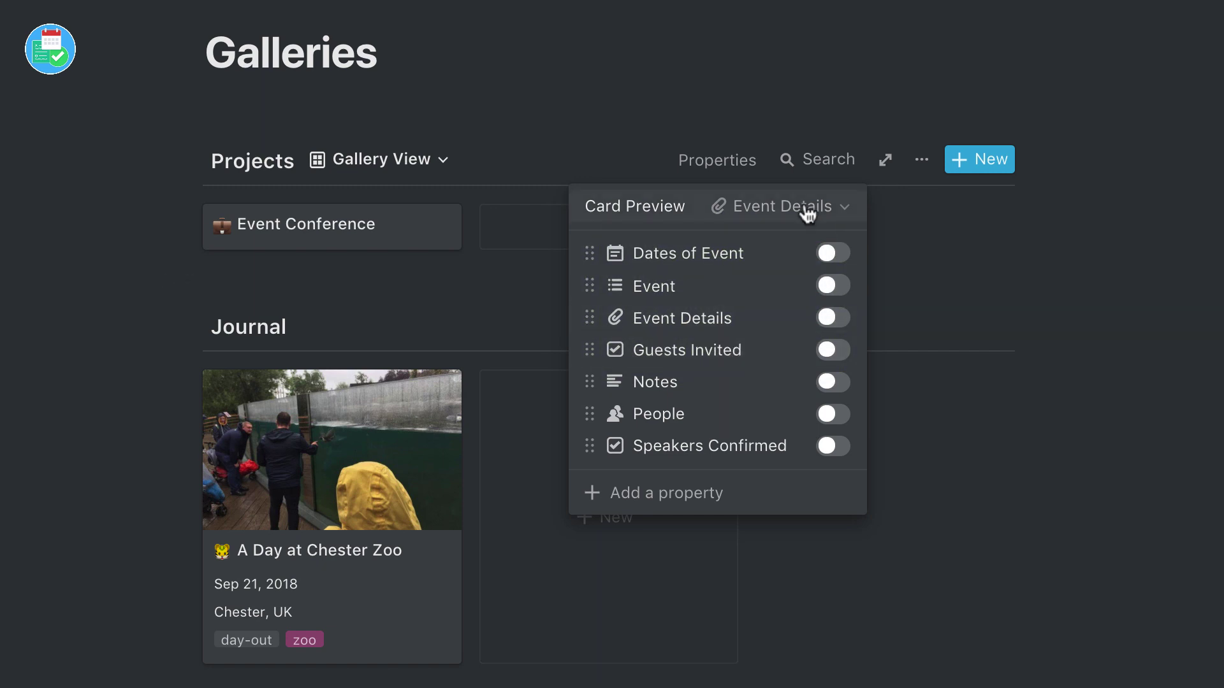
pyautogui.click(833, 351)
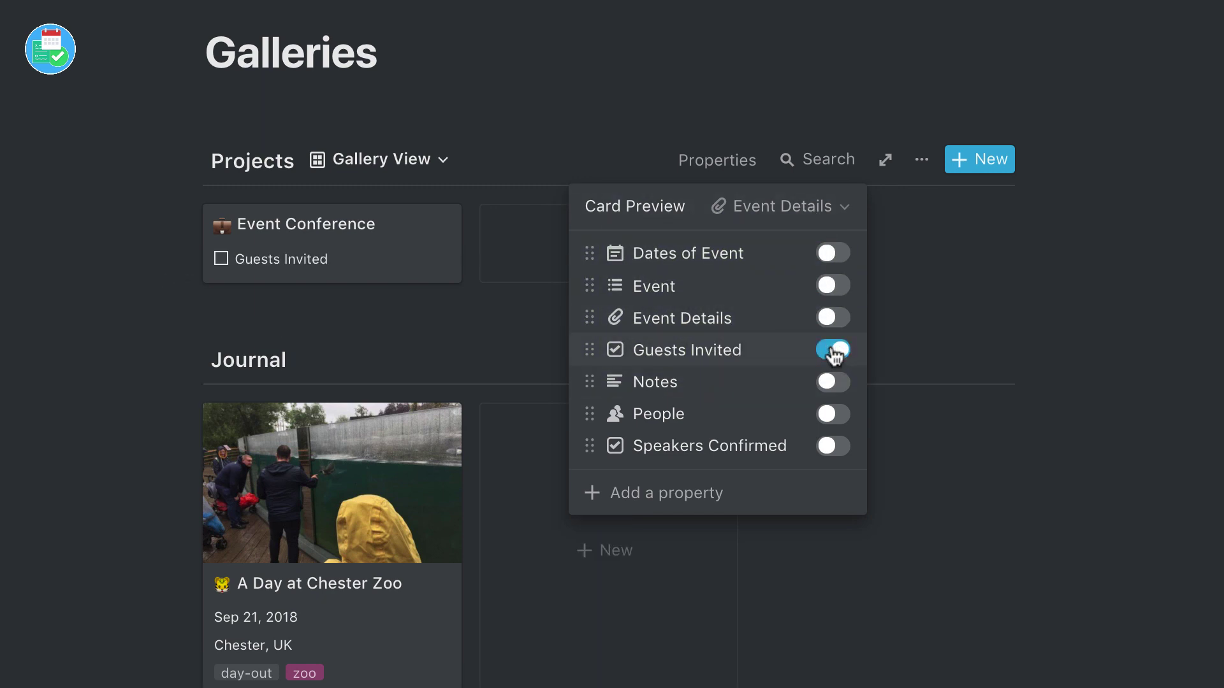
pyautogui.click(834, 446)
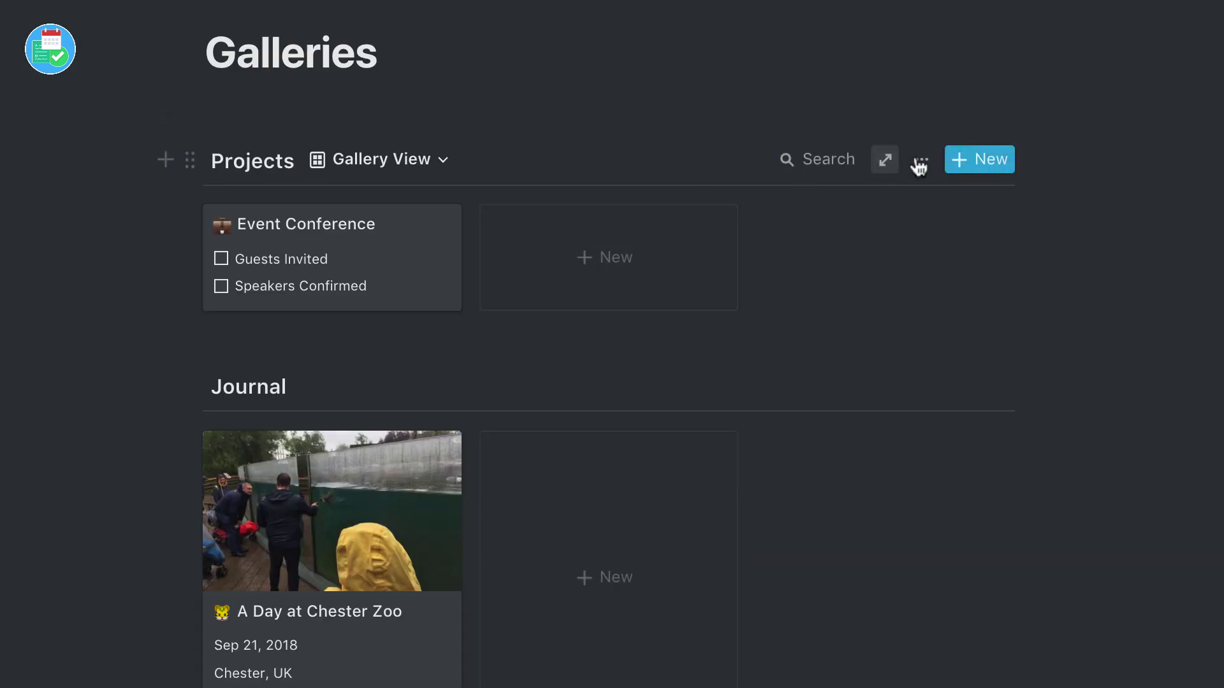
# - Hide People, Speakers Confirmed and Guests Invited so Projects cards show only titles
pyautogui.click(918, 162)
pyautogui.click(1019, 325)
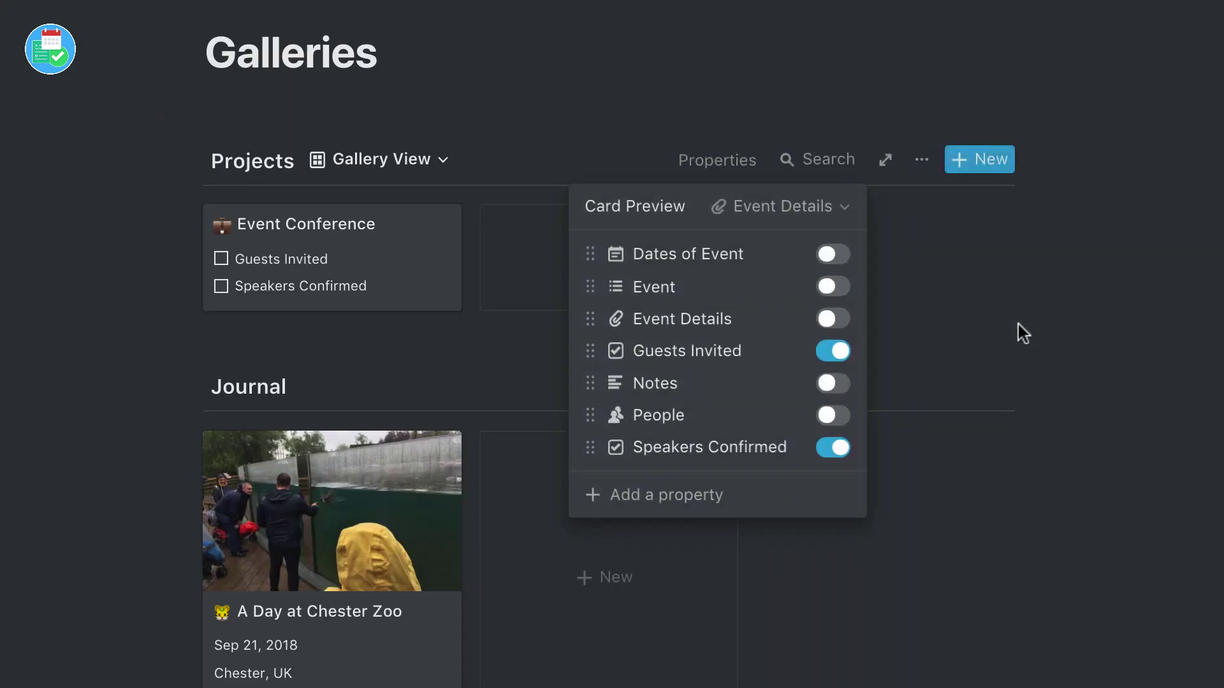
pyautogui.click(830, 421)
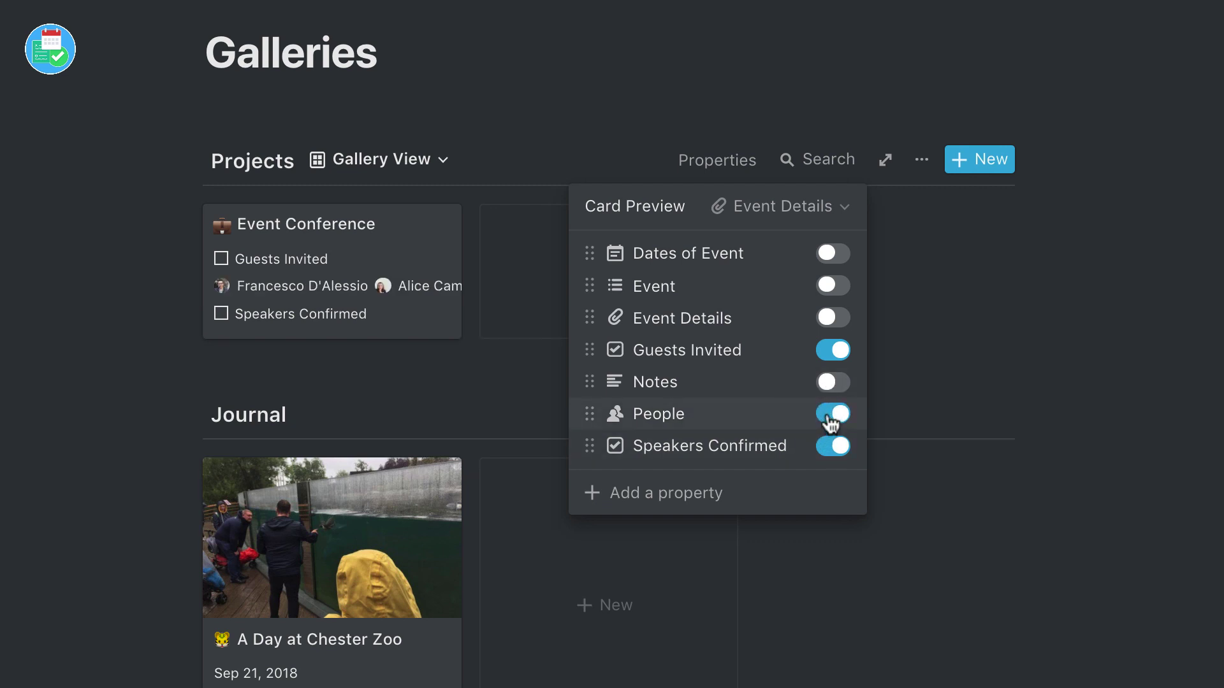
pyautogui.click(830, 415)
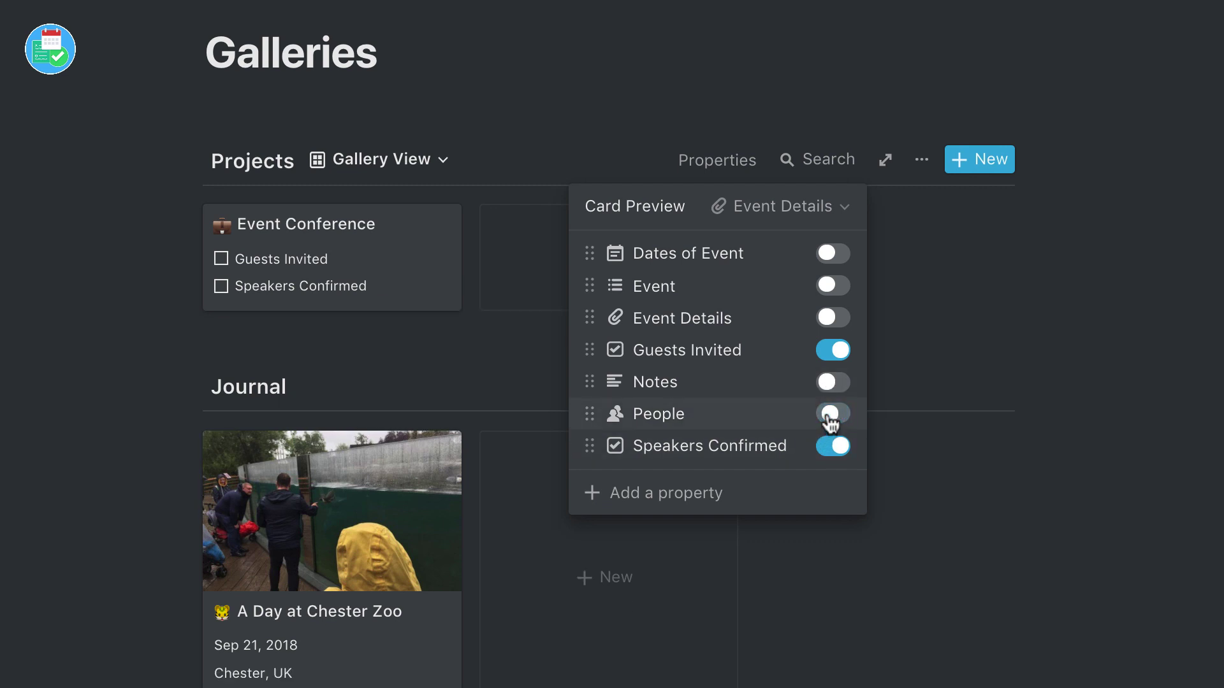
pyautogui.click(832, 448)
pyautogui.click(835, 350)
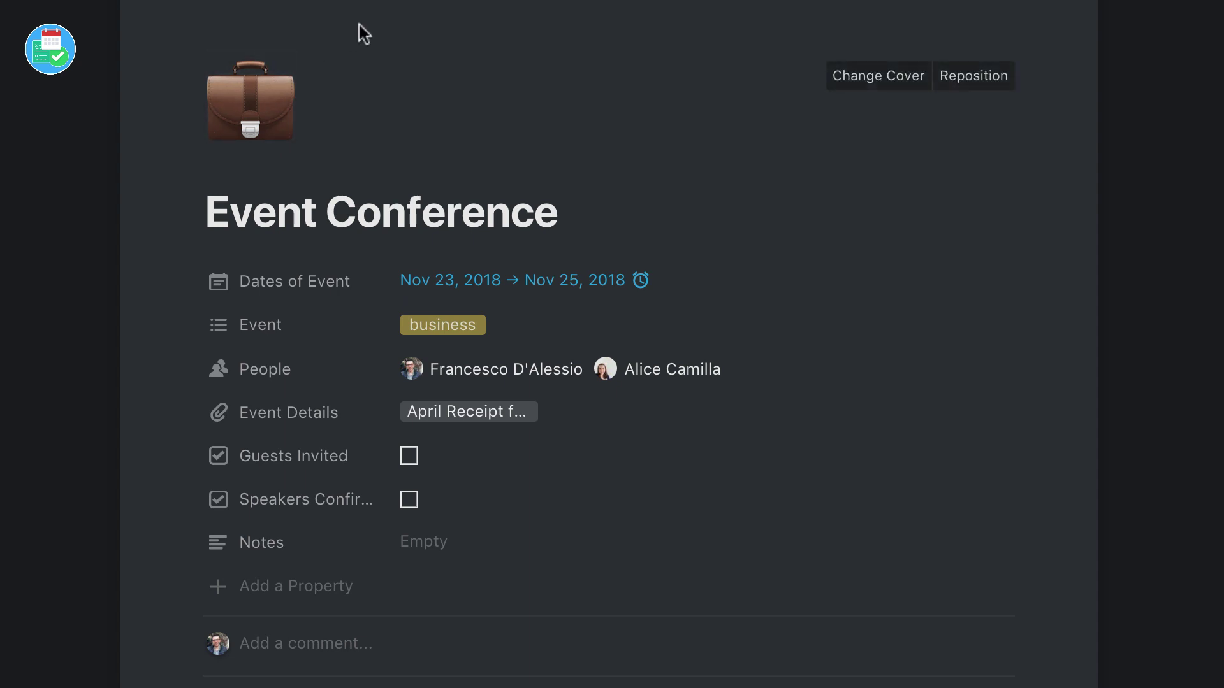
# - Close Event Conference and return to the Galleries page
pyautogui.click(17, 121)
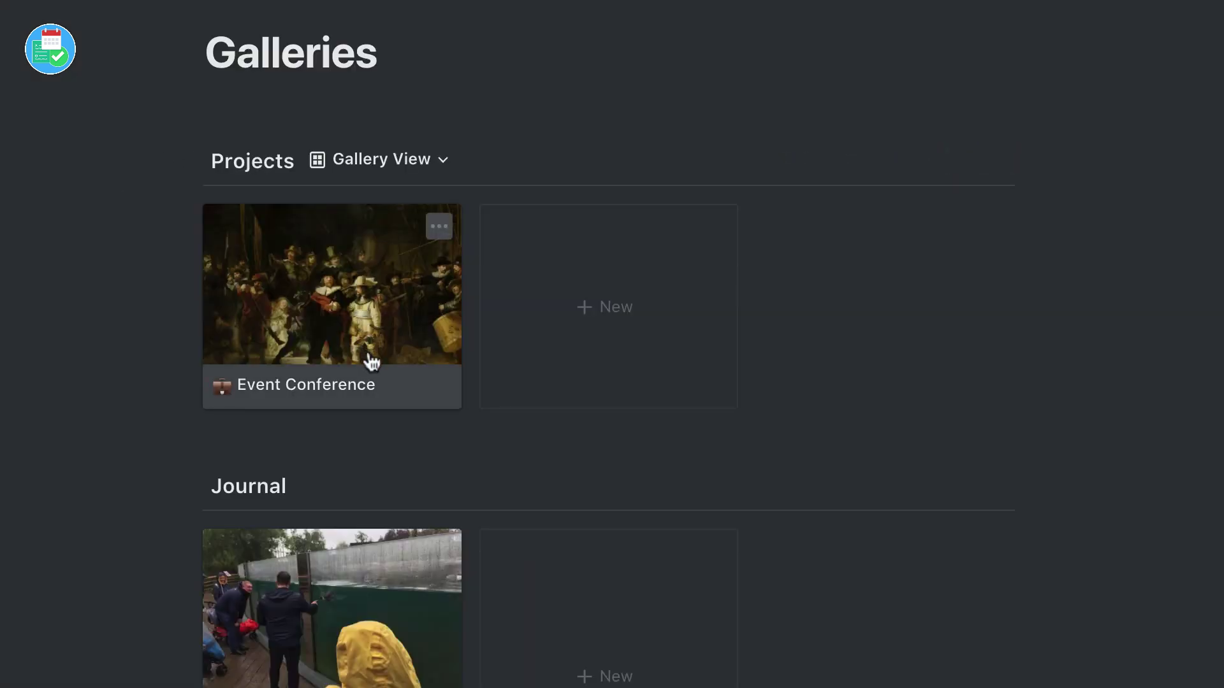
pyautogui.click(328, 296)
pyautogui.click(63, 231)
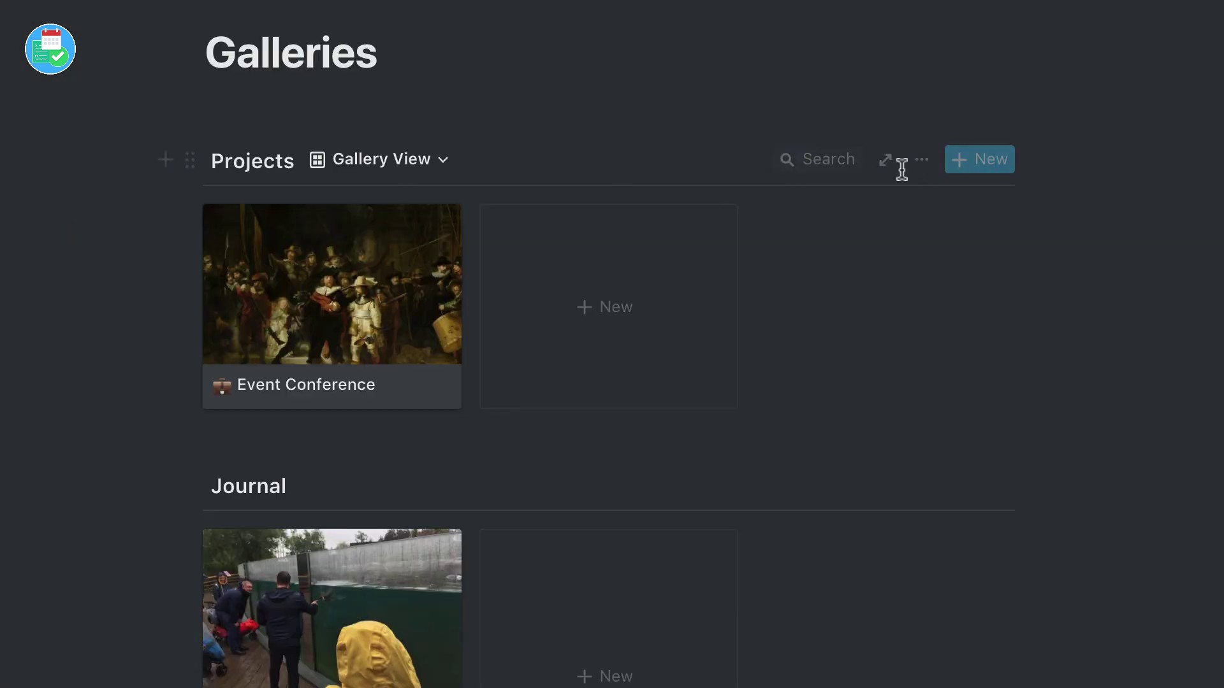
# - Set the Projects gallery's card preview to Page Content
pyautogui.click(918, 159)
pyautogui.click(987, 330)
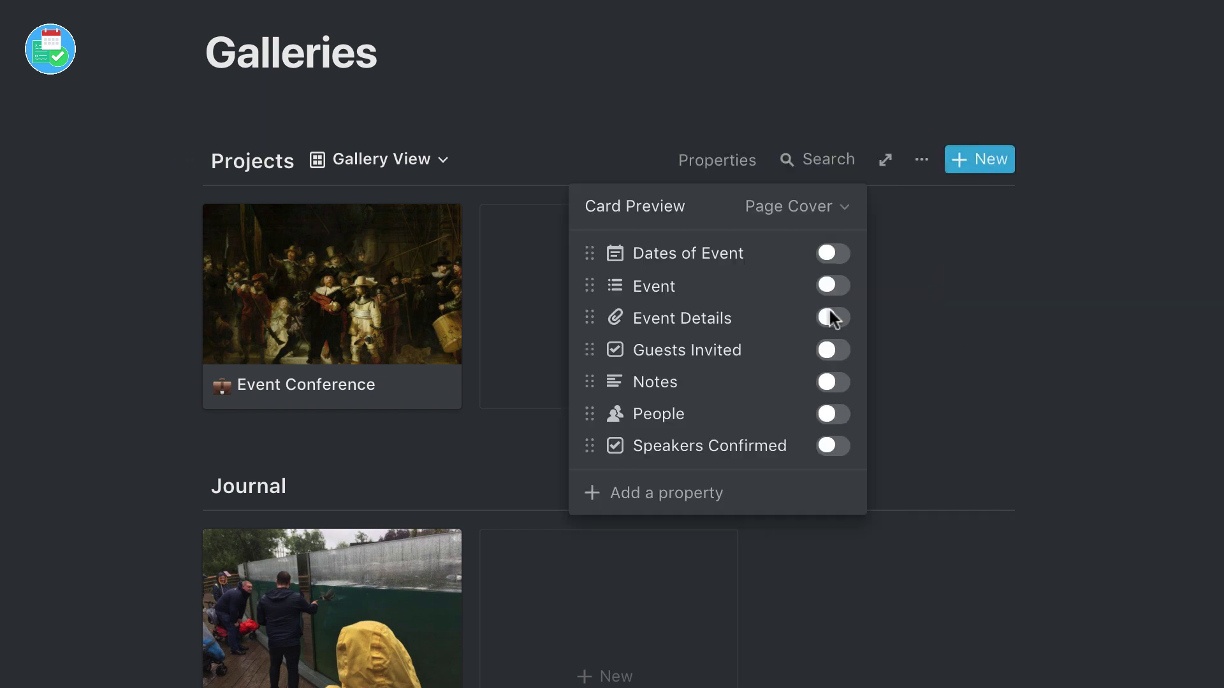
pyautogui.click(796, 209)
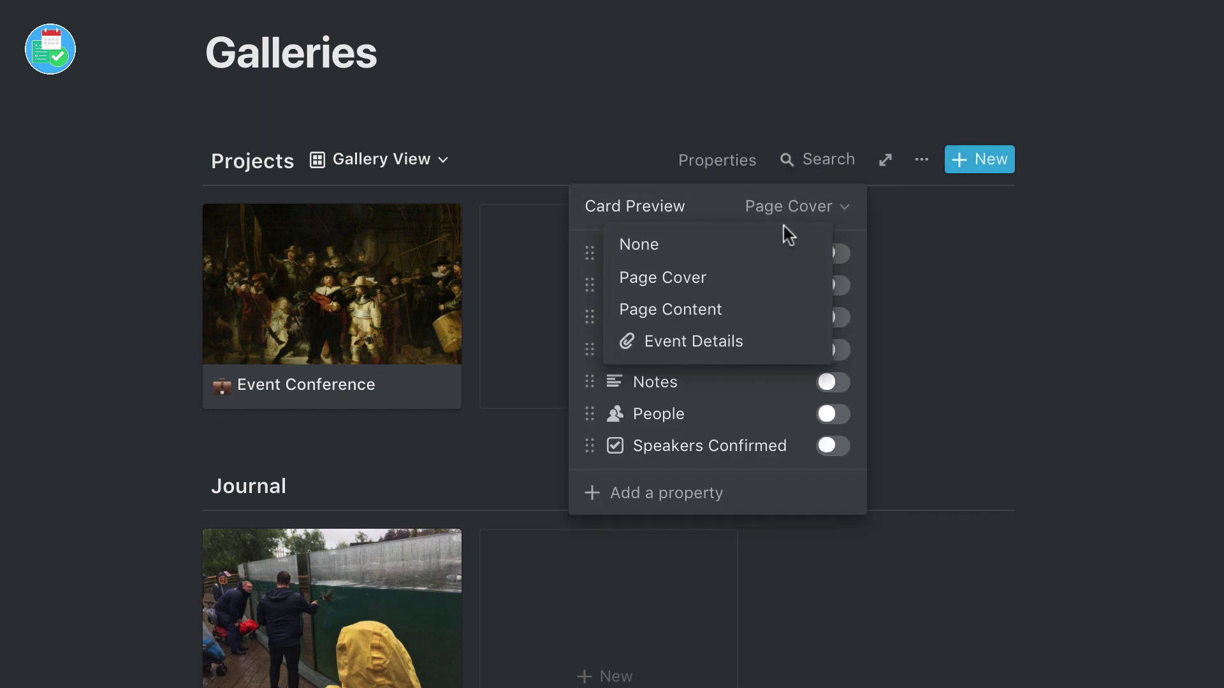
pyautogui.click(741, 319)
pyautogui.click(947, 255)
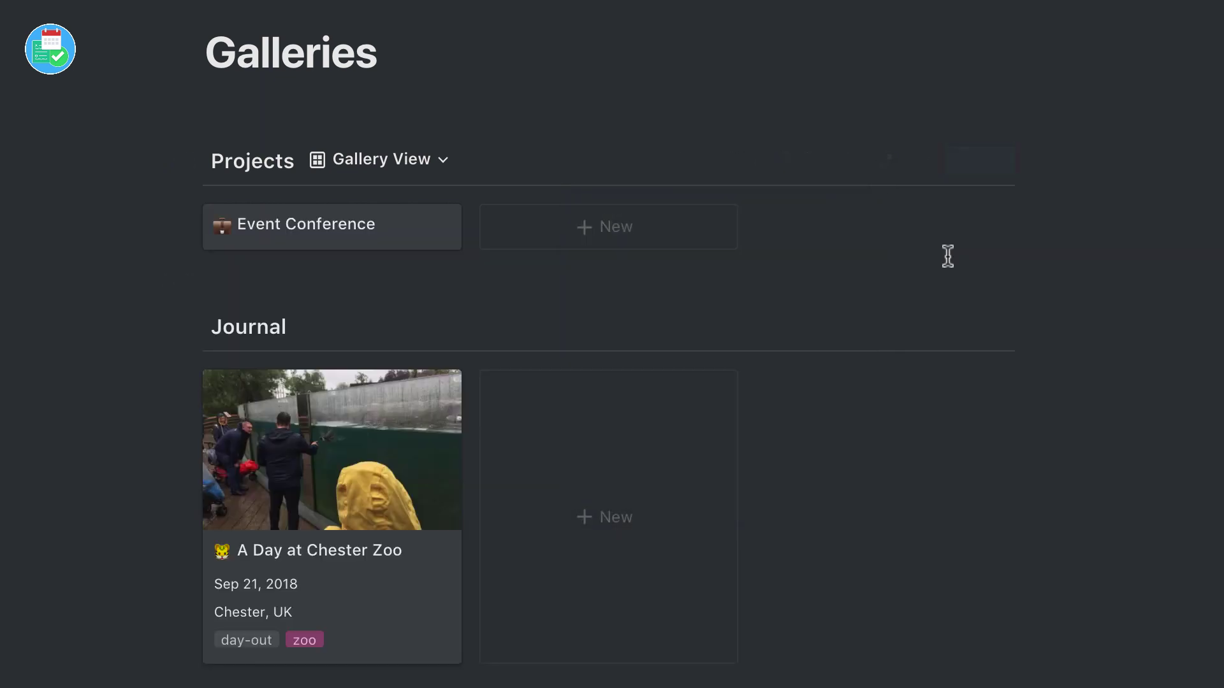
pyautogui.scroll(-1, 733, 456)
pyautogui.scroll(-4, 732, 454)
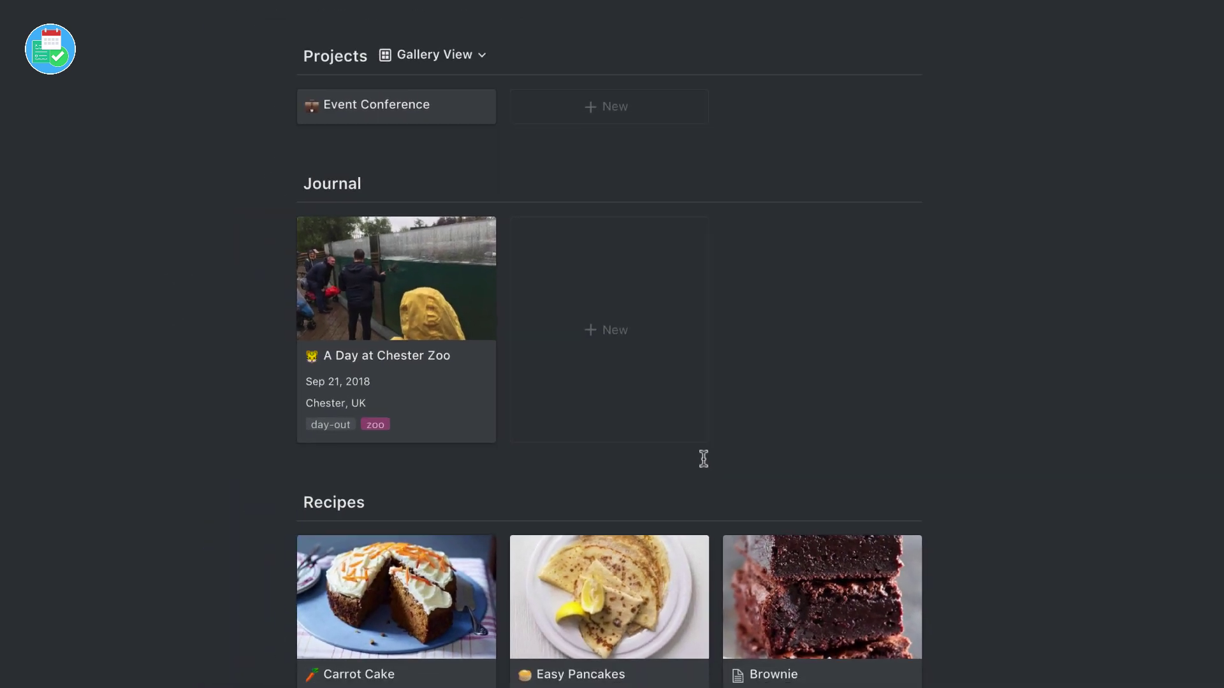
pyautogui.scroll(2, 687, 465)
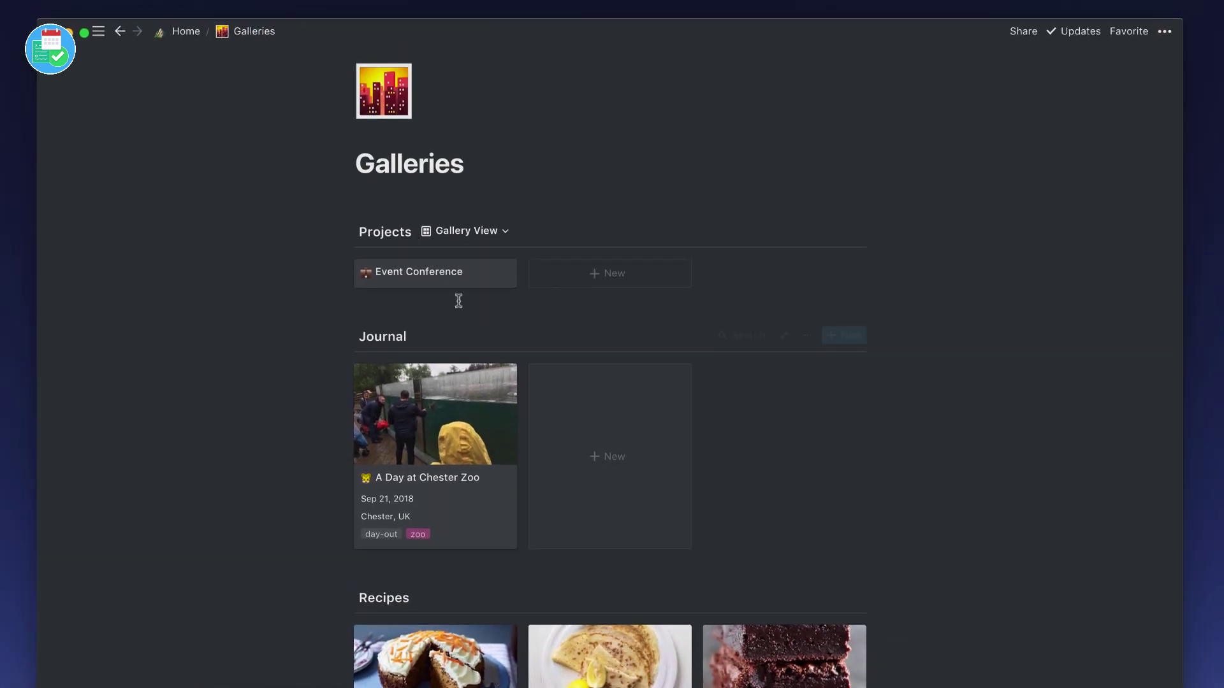
# - Go to the Home page and briefly select, then deselect, the Welcome gallery block
pyautogui.click(185, 33)
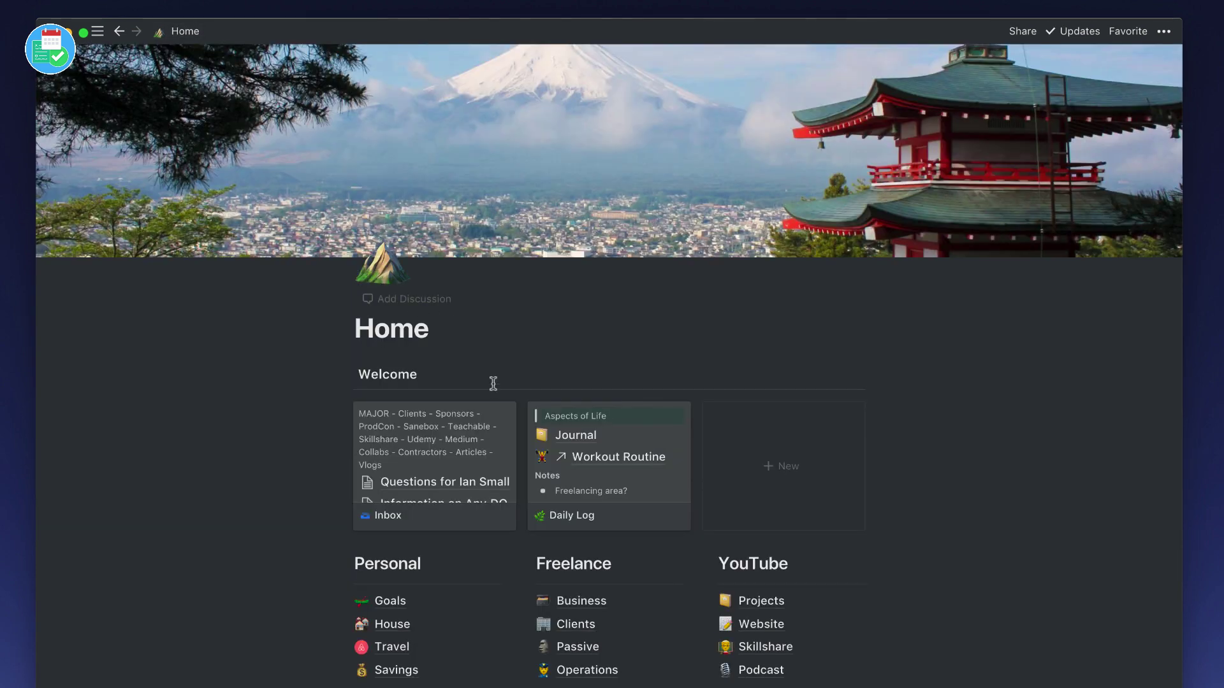
pyautogui.scroll(-3, 493, 388)
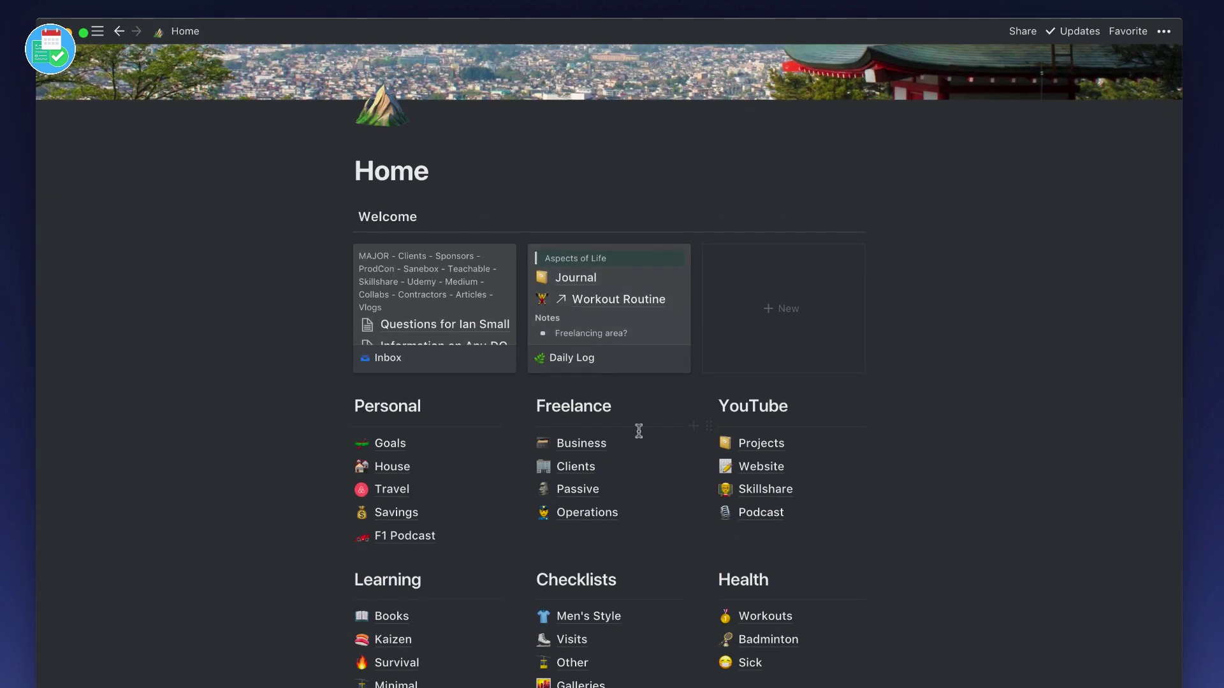
pyautogui.moveTo(388, 373)
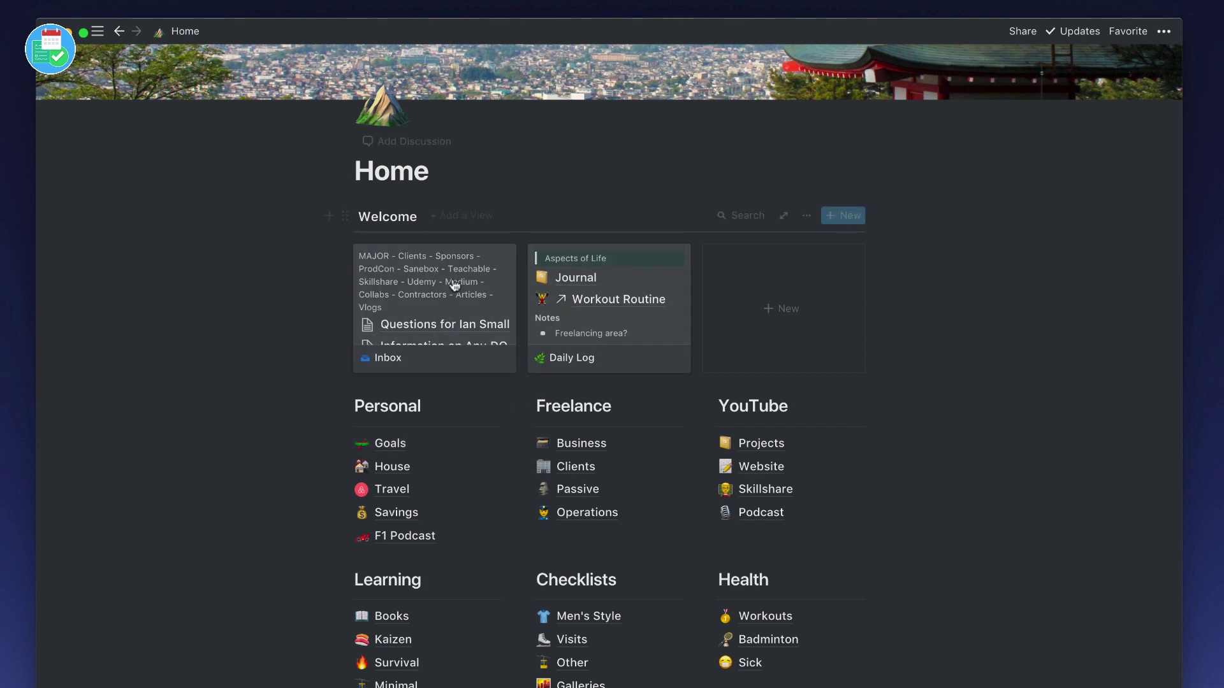
pyautogui.click(345, 215)
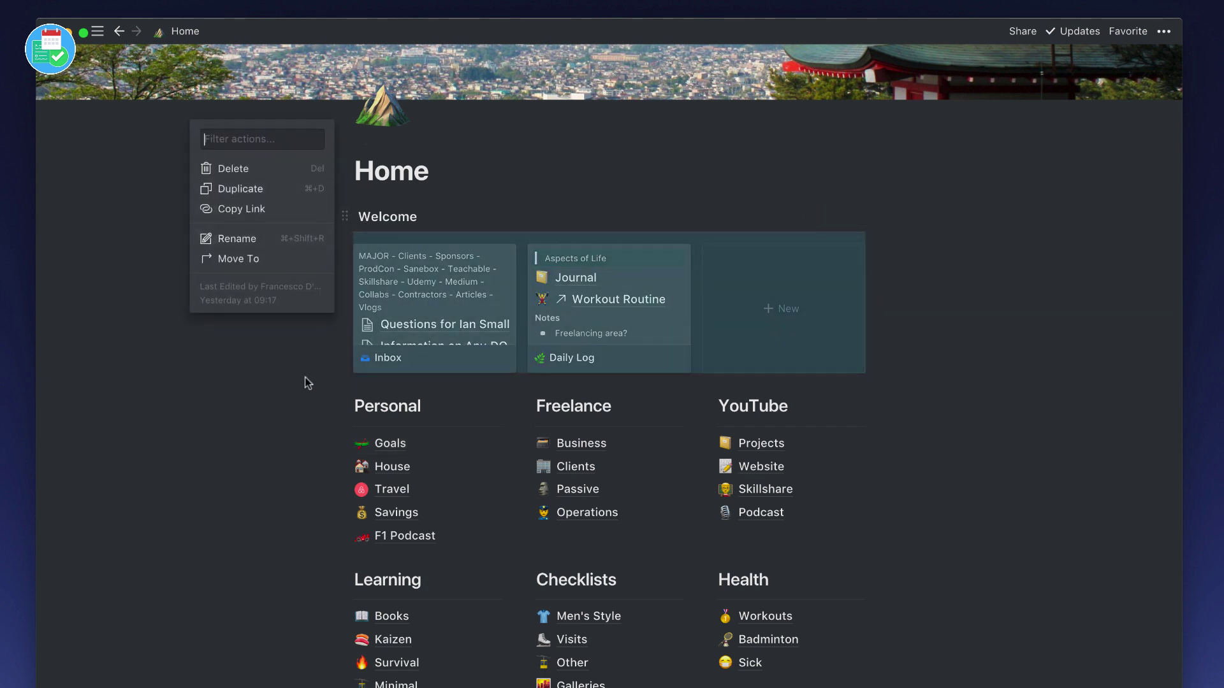
pyautogui.press('Escape')
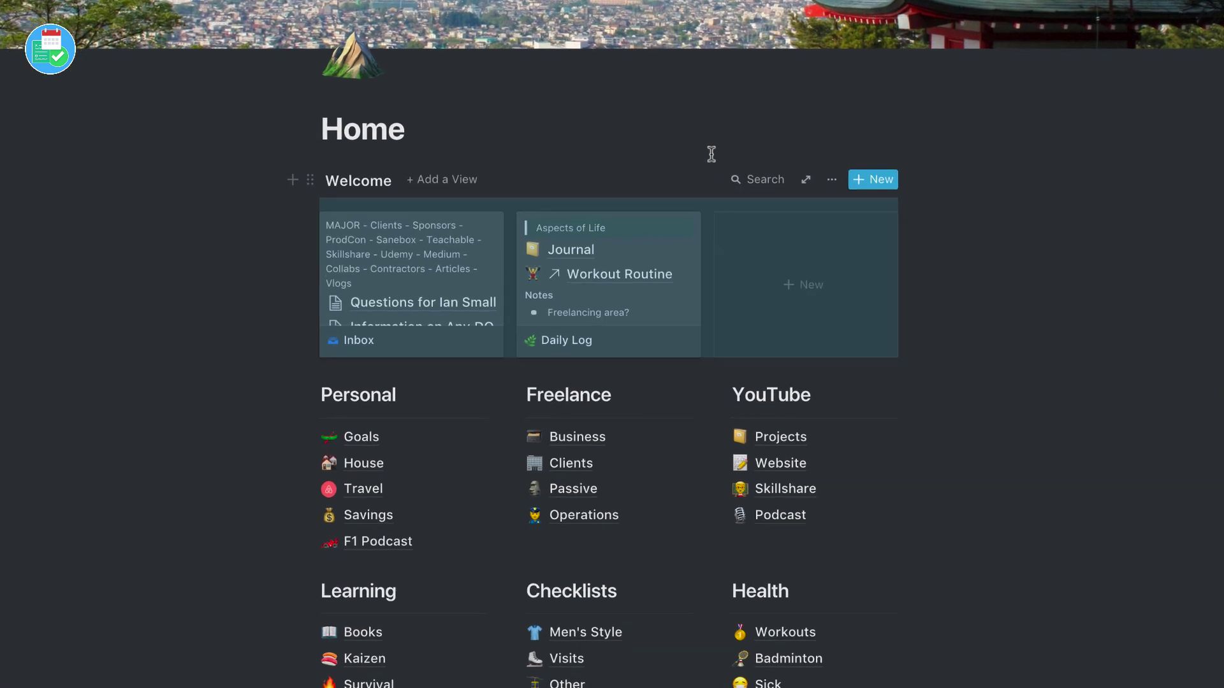
pyautogui.click(712, 154)
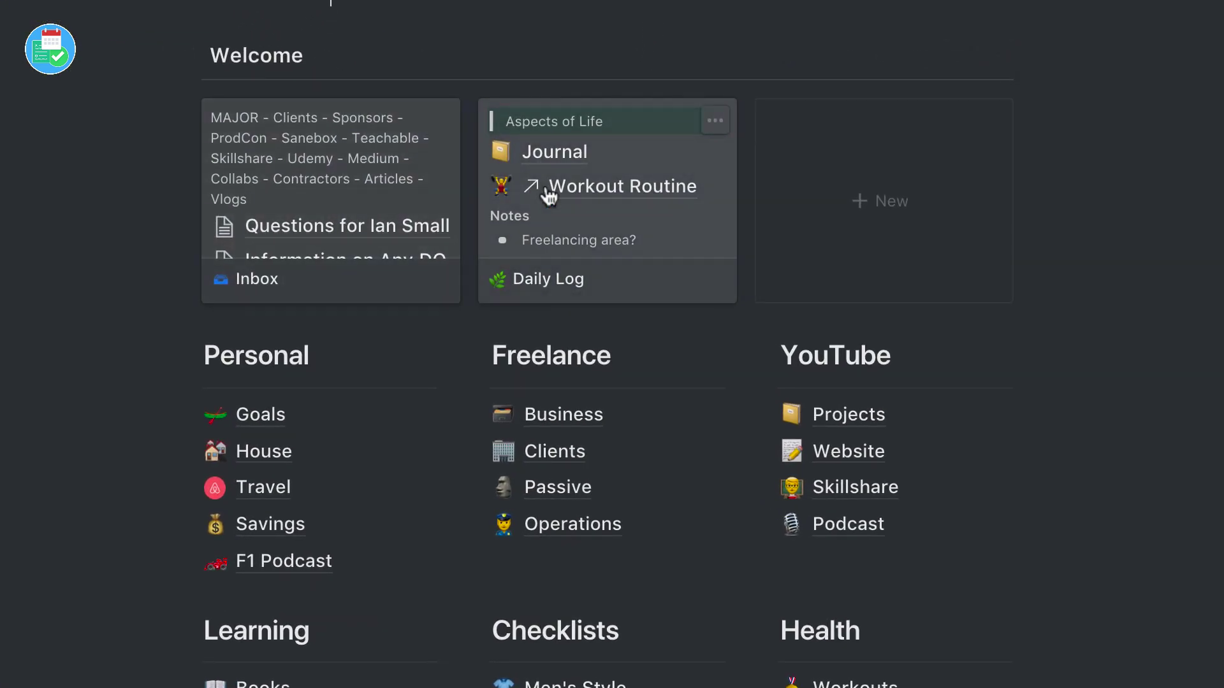
# - Scroll the Inbox card's saved links, then reopen Inbox as a full page
pyautogui.click(257, 279)
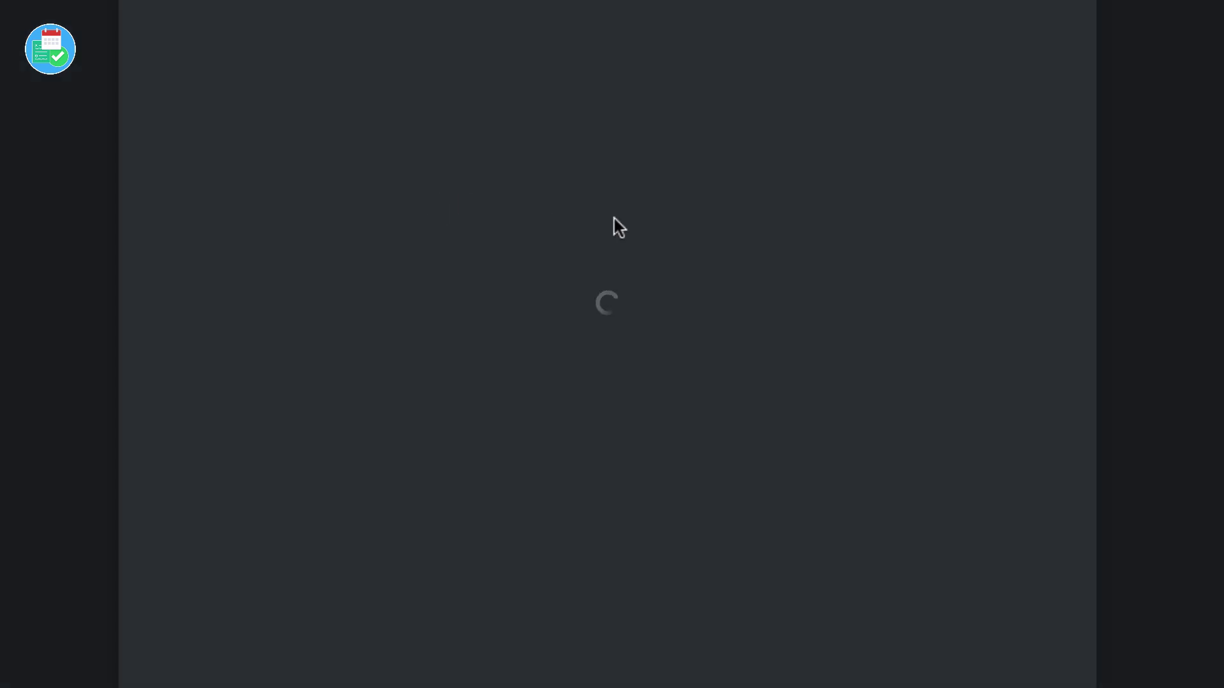
pyautogui.scroll(-10, 392, 433)
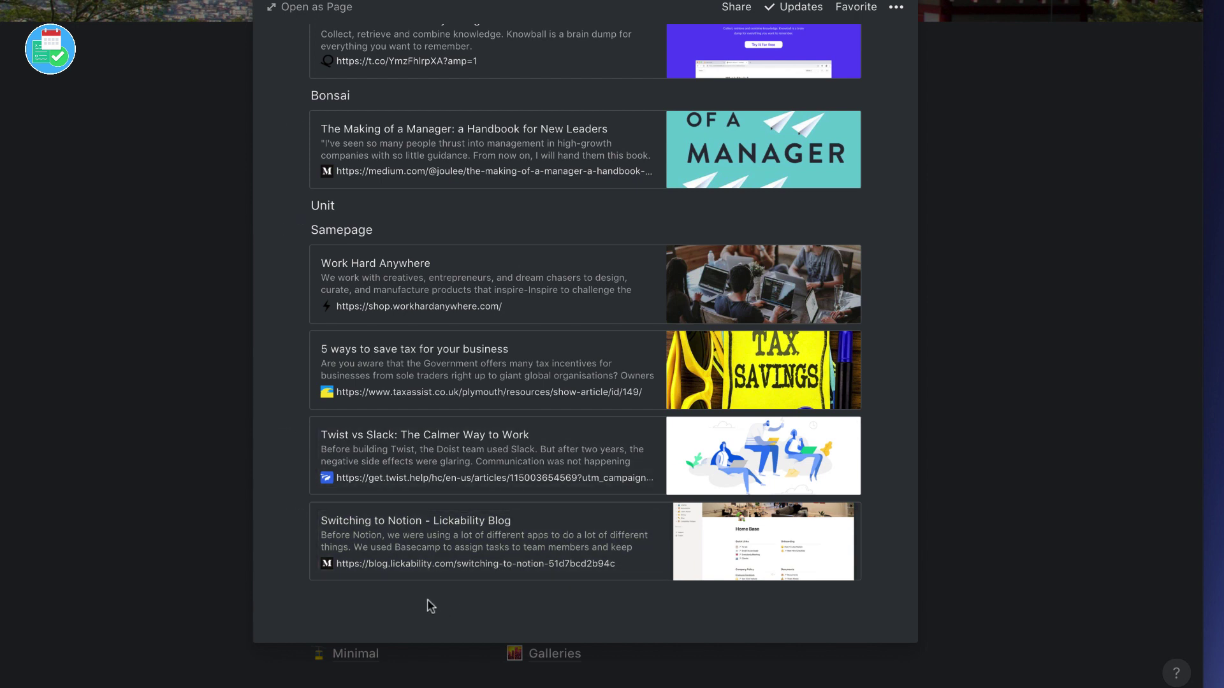
pyautogui.click(181, 369)
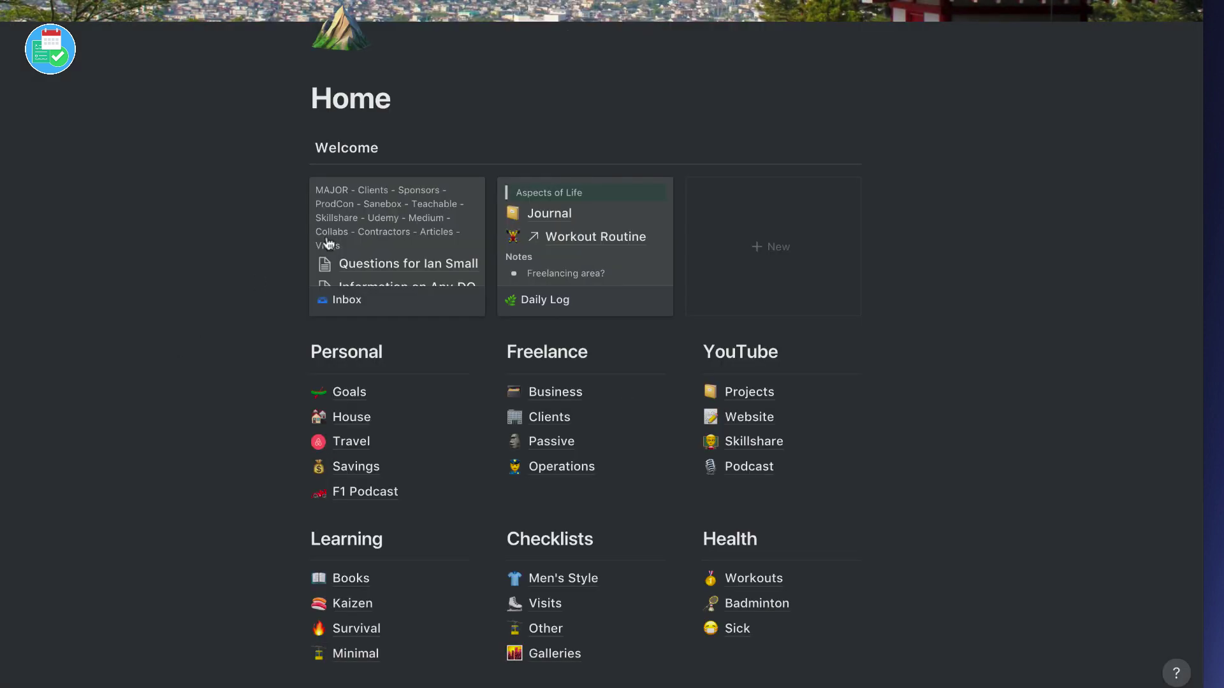
pyautogui.click(393, 247)
pyautogui.click(310, 9)
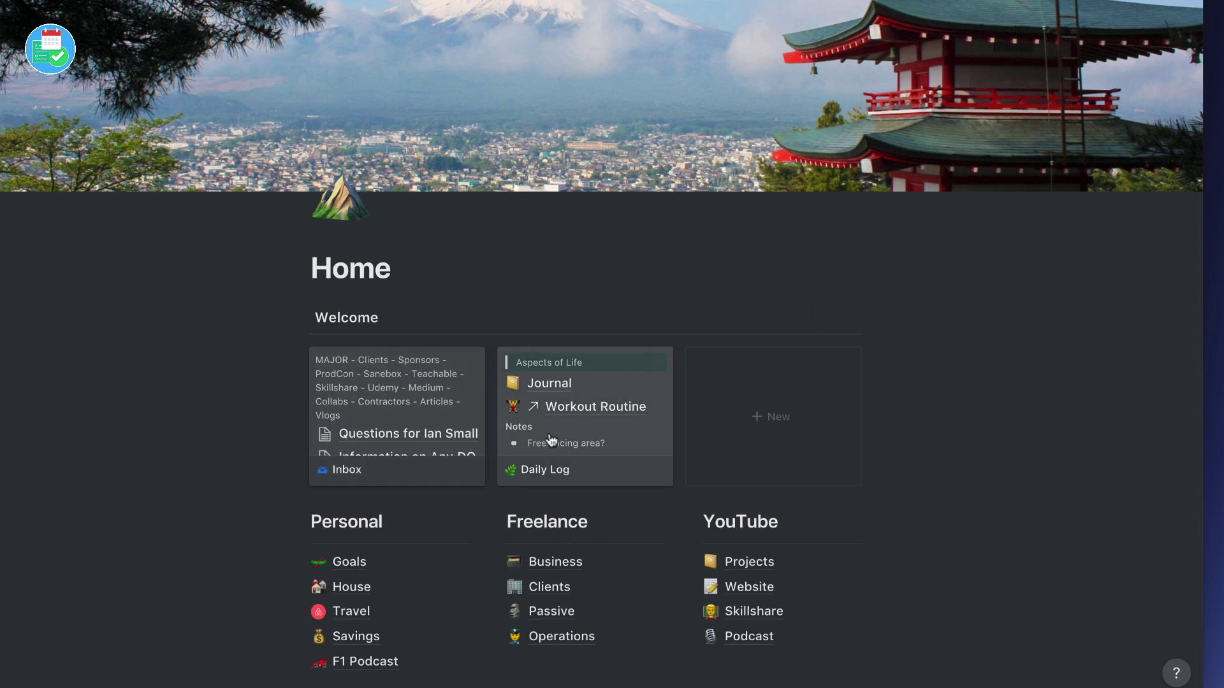
# - Keep Welcome cards previewing page content with Created and Tags hidden, then open Daily Log
pyautogui.click(802, 322)
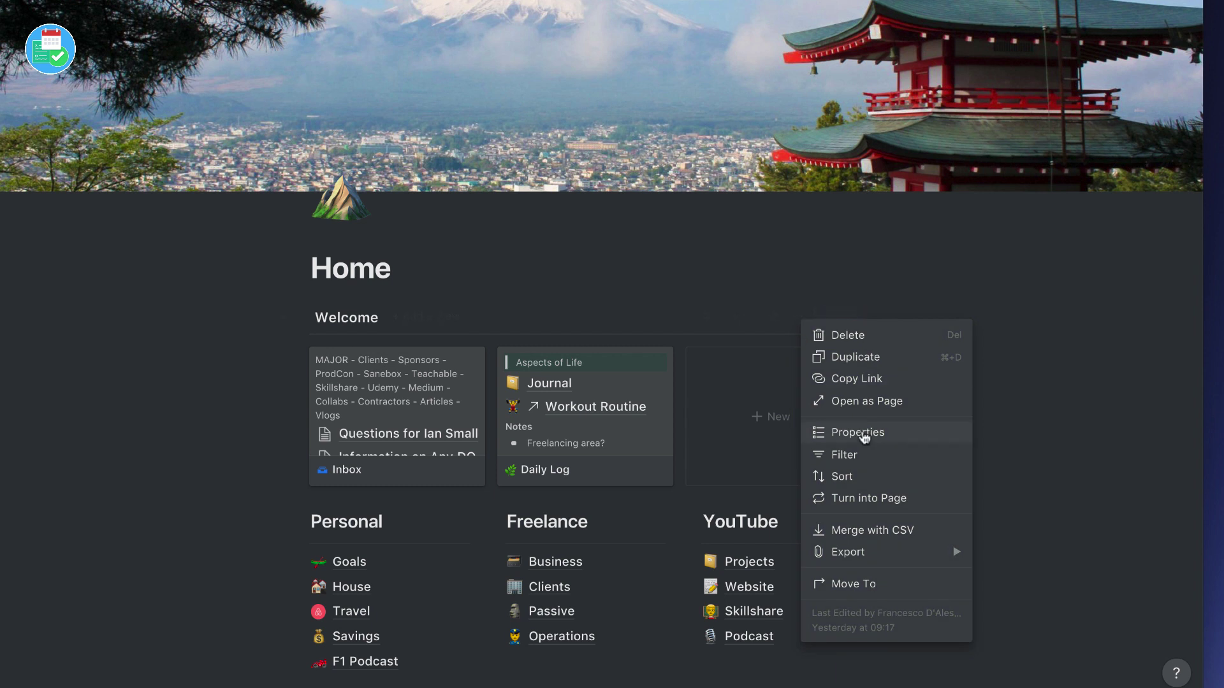
pyautogui.click(858, 433)
pyautogui.click(720, 351)
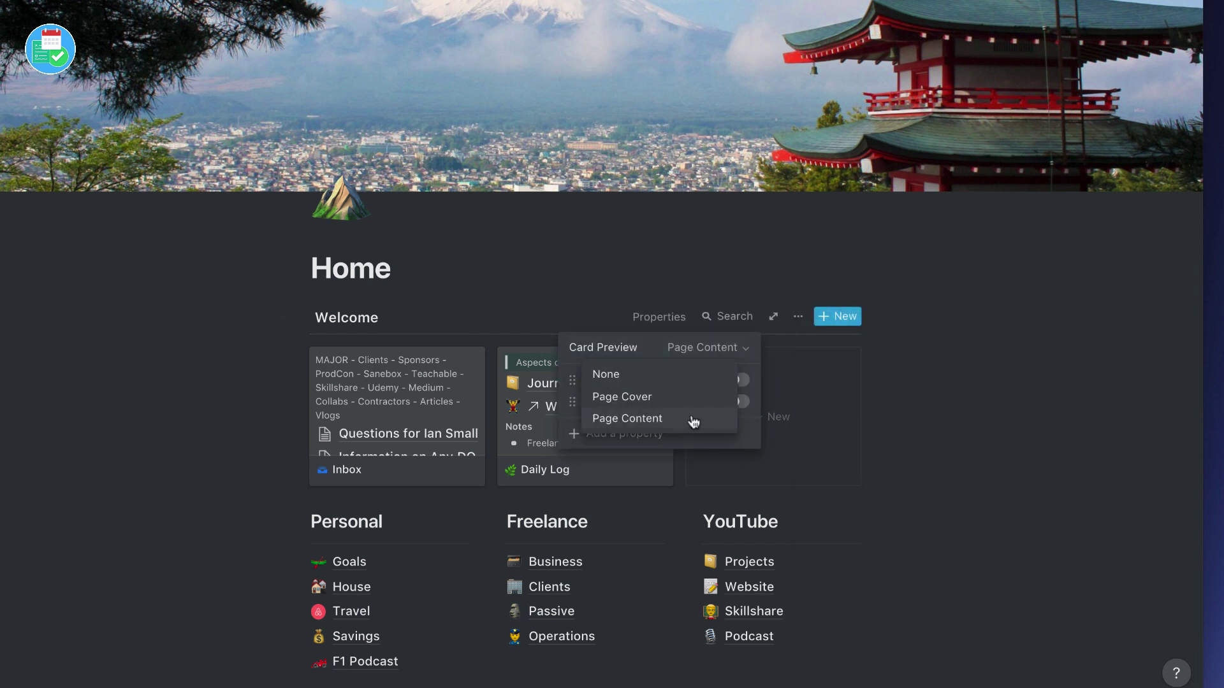
pyautogui.click(631, 347)
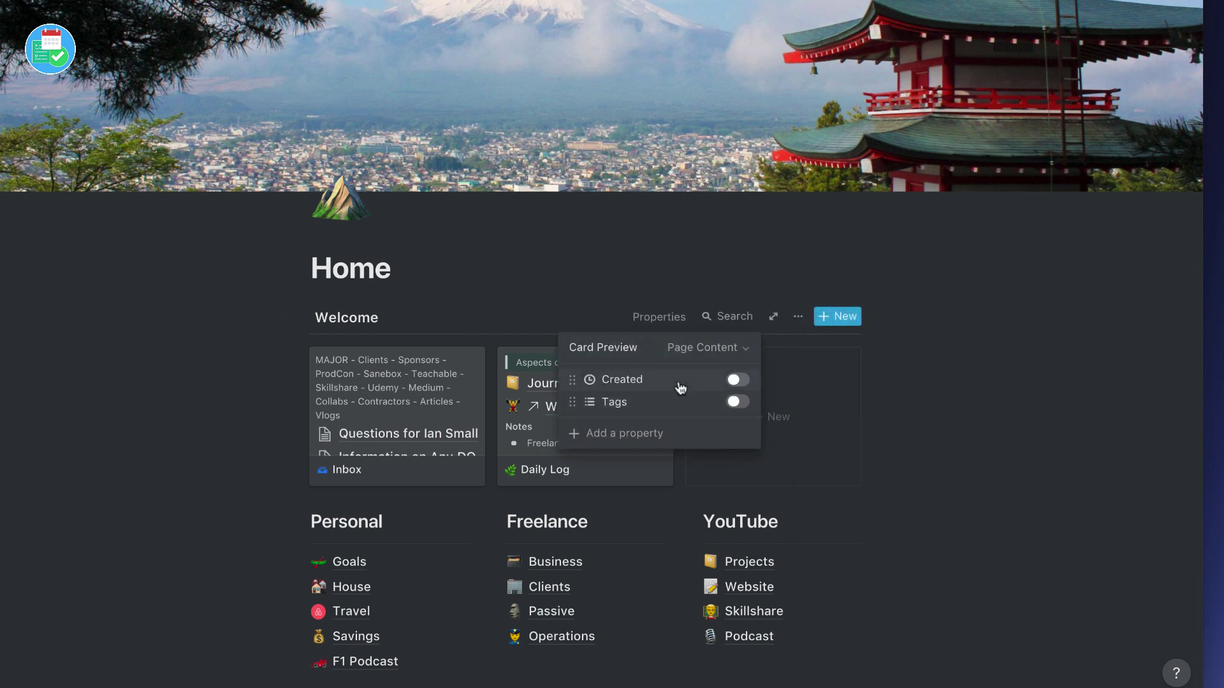
pyautogui.click(737, 381)
pyautogui.click(739, 404)
pyautogui.click(738, 403)
pyautogui.click(935, 462)
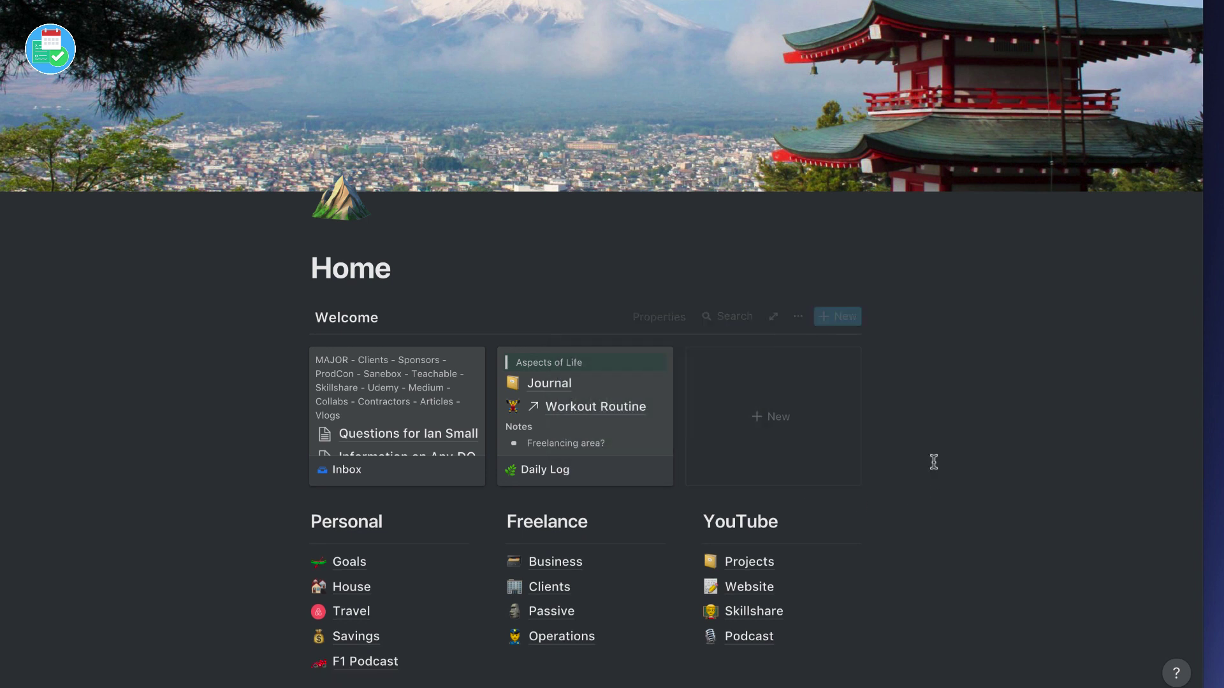
pyautogui.click(610, 402)
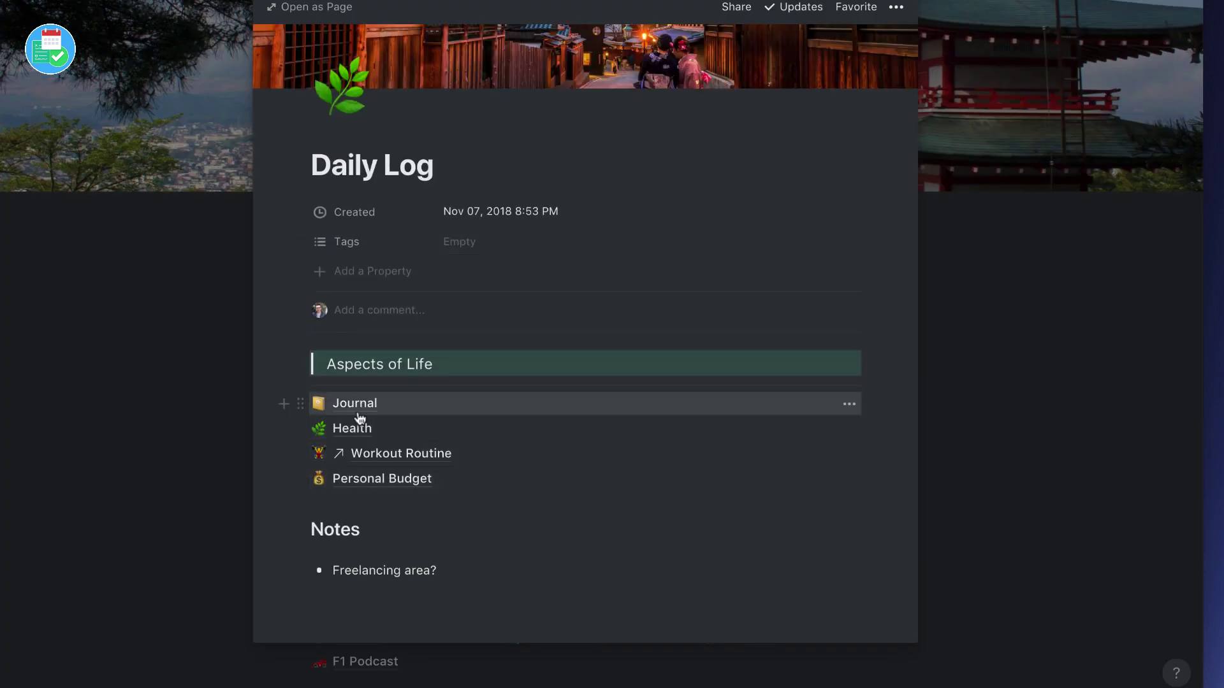
# - Visit the Health page linked from Daily Log, then go back to Daily Log
pyautogui.click(357, 429)
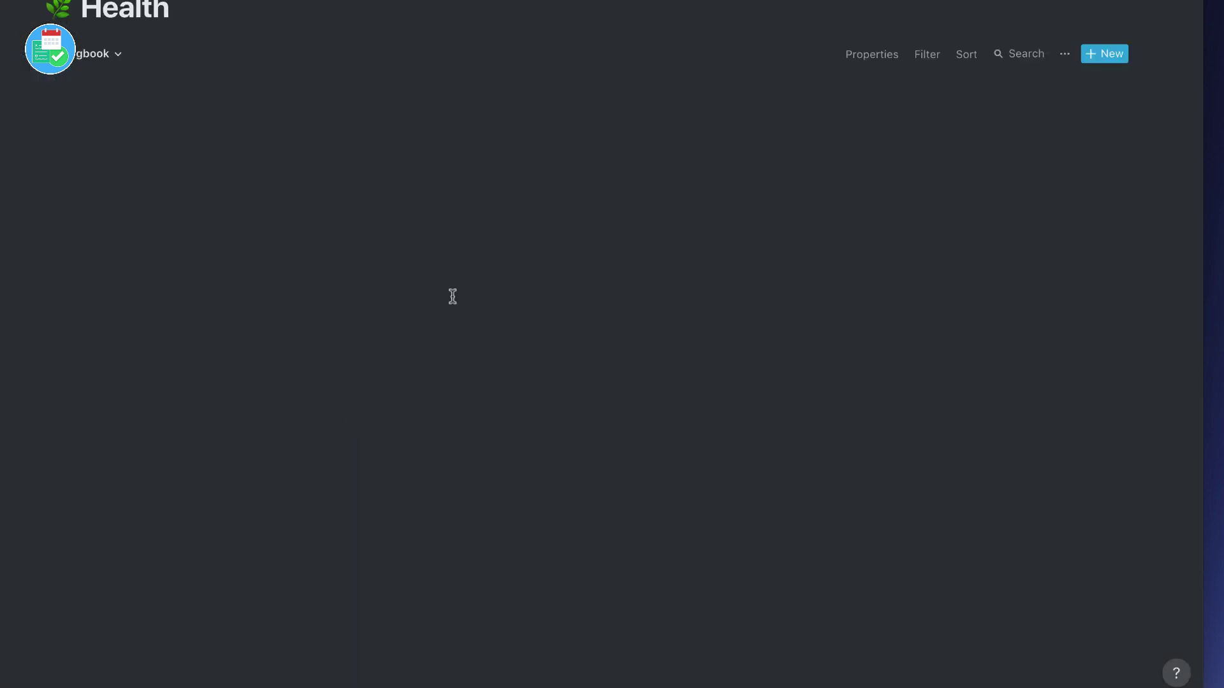
pyautogui.press('super+bracketleft')
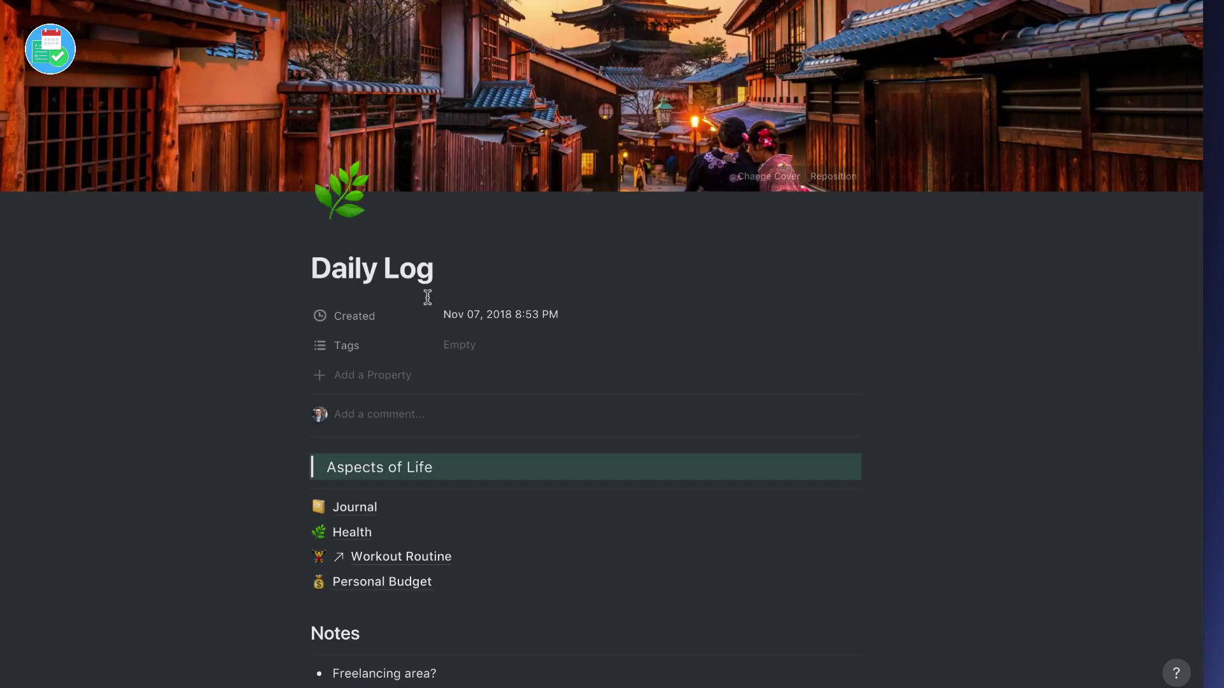